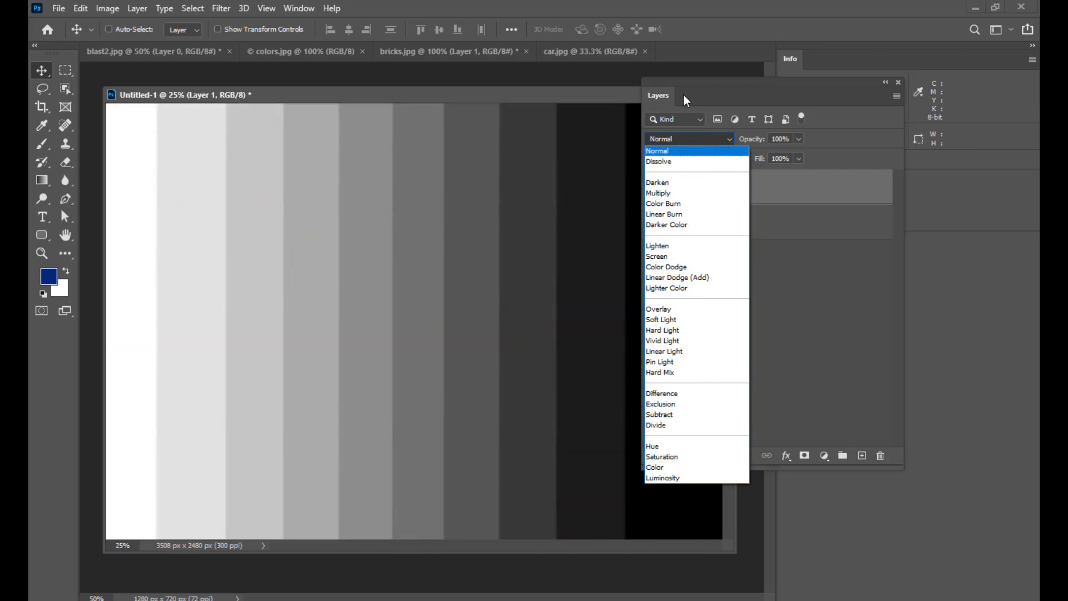
{"action": "left_click", "coordinate": [684, 82]}
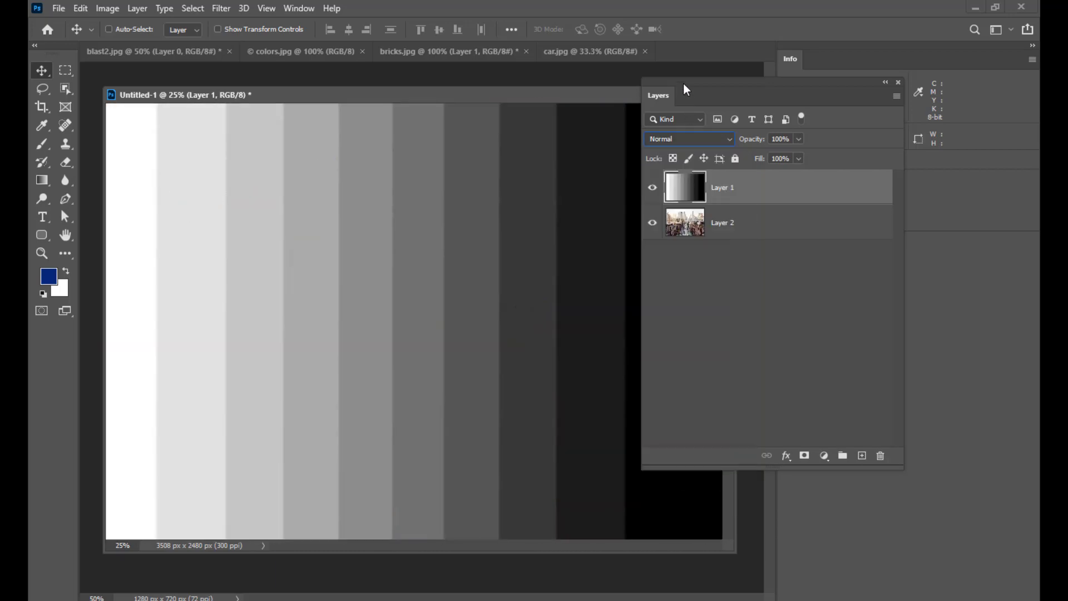
{"action": "left_click_drag", "start_coordinate": [683, 83], "coordinate": [704, 84]}
{"action": "left_click", "coordinate": [717, 142]}
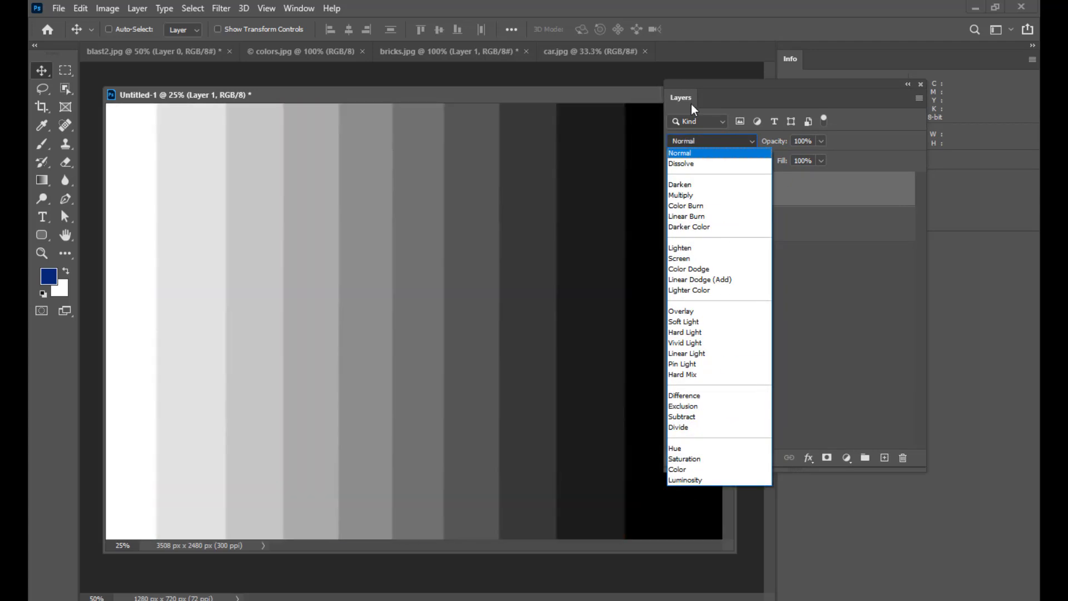
{"action": "left_click", "coordinate": [703, 84]}
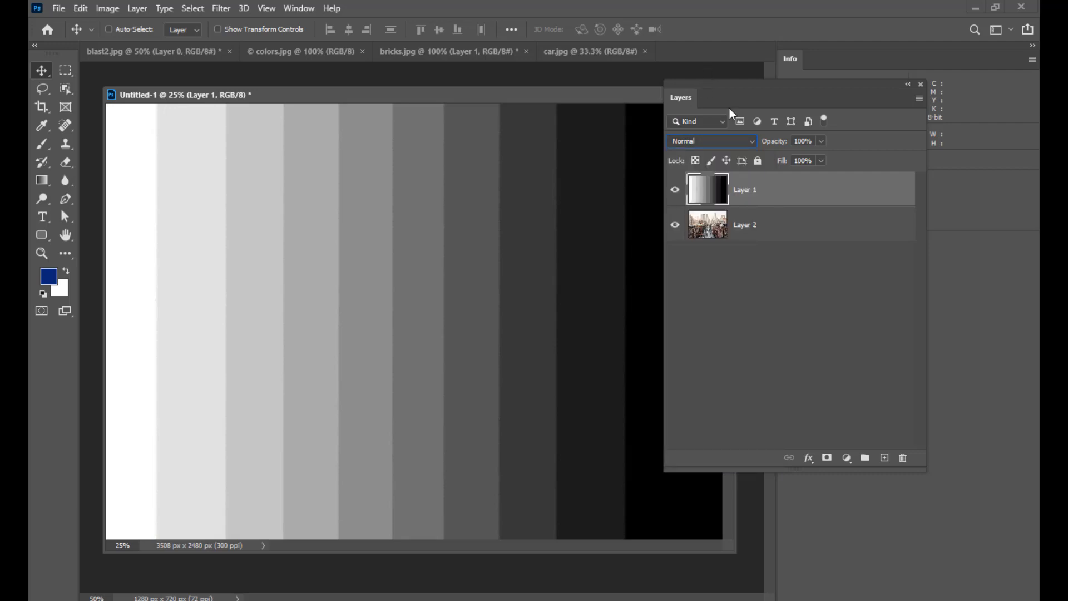
{"action": "left_click_drag", "start_coordinate": [714, 83], "coordinate": [763, 92]}
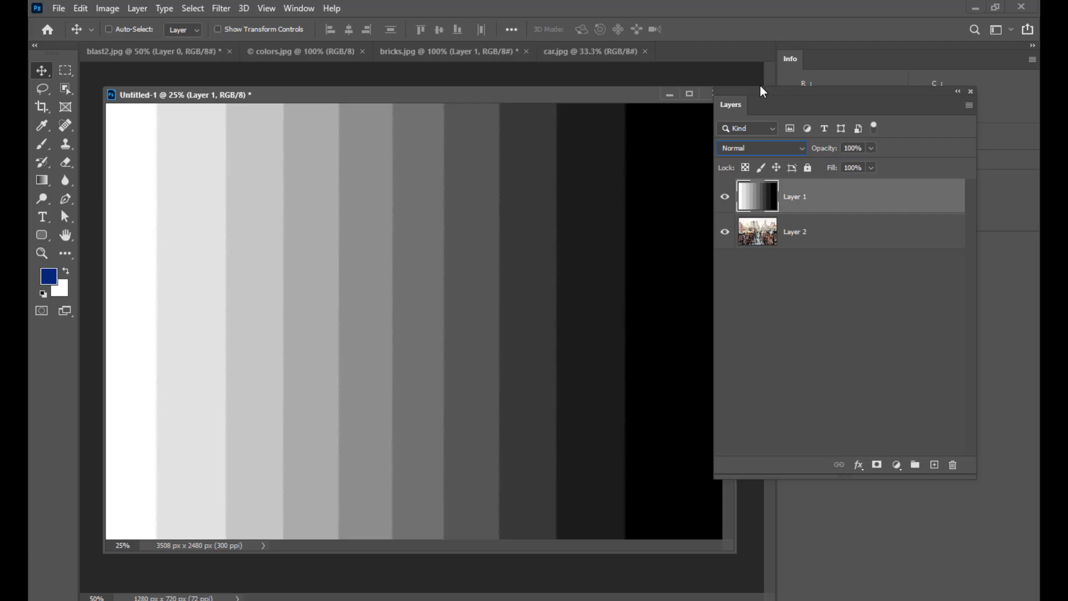
{"action": "left_click_drag", "start_coordinate": [748, 94], "coordinate": [763, 81]}
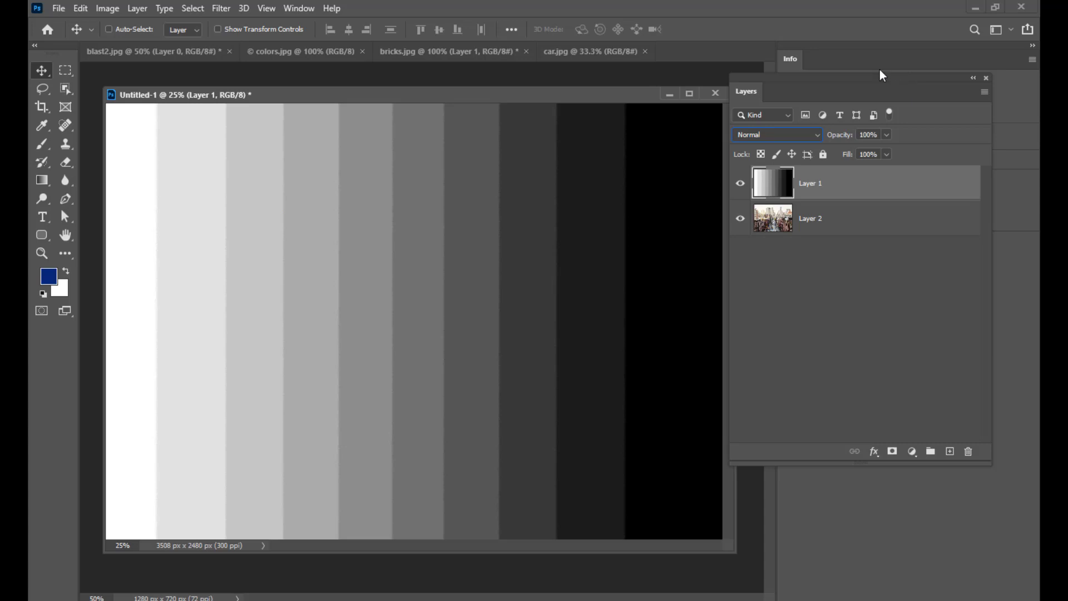
{"action": "mouse_move", "coordinate": [747, 79]}
{"action": "left_mouse_down"}
{"action": "mouse_move", "coordinate": [802, 72]}
{"action": "mouse_move", "coordinate": [742, 67]}
{"action": "left_mouse_up"}
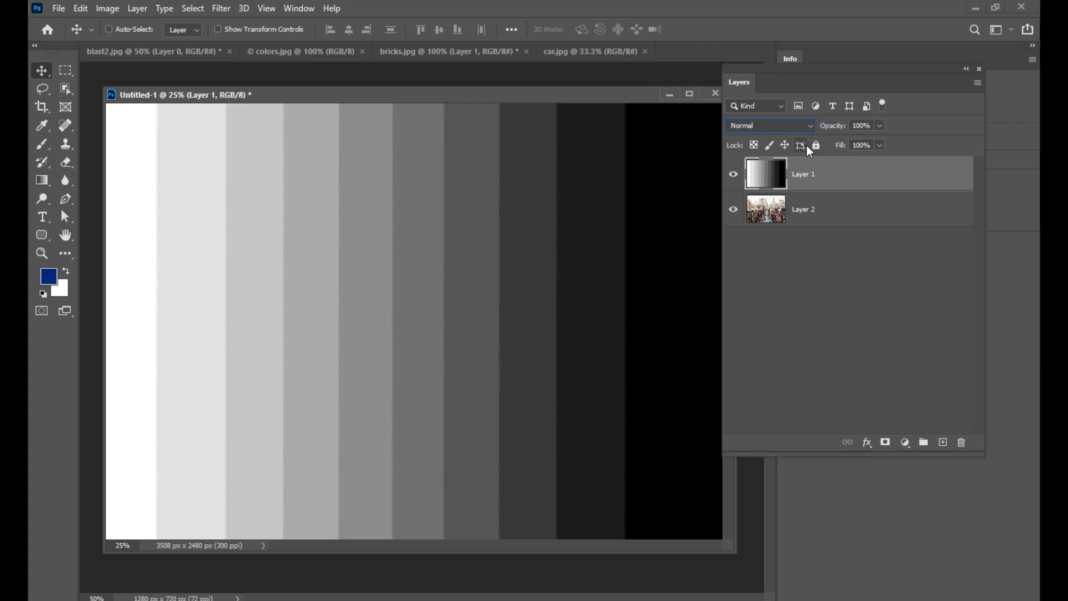
{"action": "left_click_drag", "start_coordinate": [736, 71], "coordinate": [747, 71]}
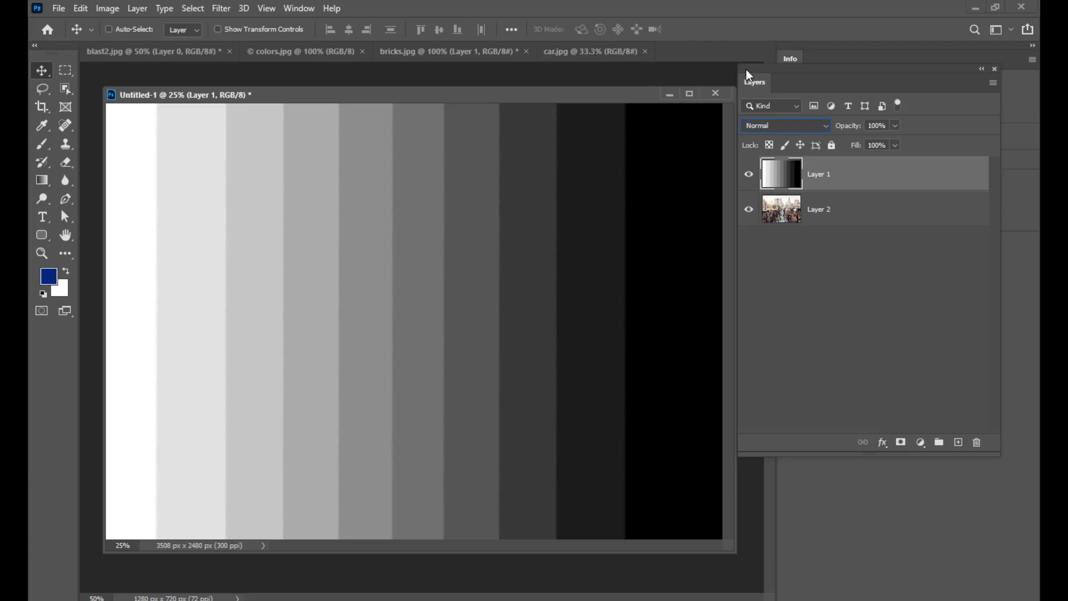
{"action": "left_click_drag", "start_coordinate": [744, 71], "coordinate": [683, 74]}
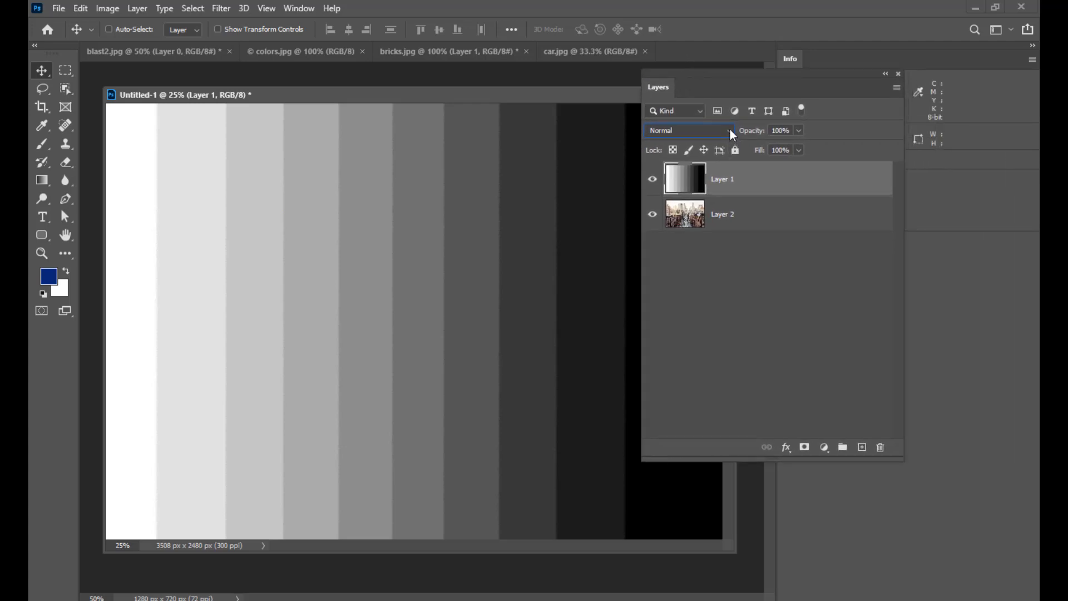
Preview the available blend modes on Layer 1, including Hue and Saturation, without applying any of them
{"action": "left_click", "coordinate": [730, 131]}
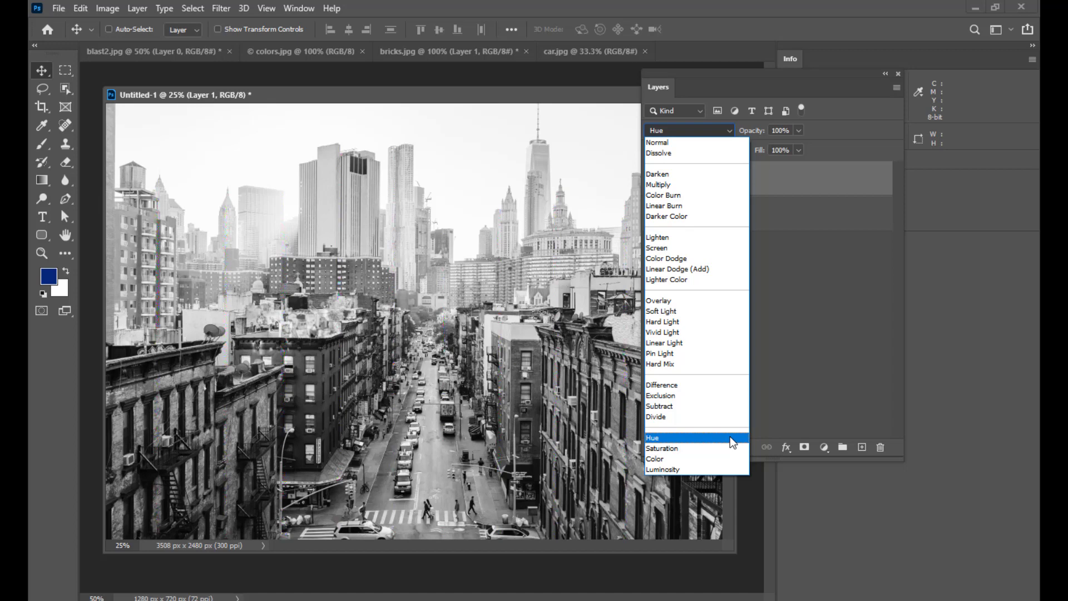
{"action": "key", "text": "Down"}
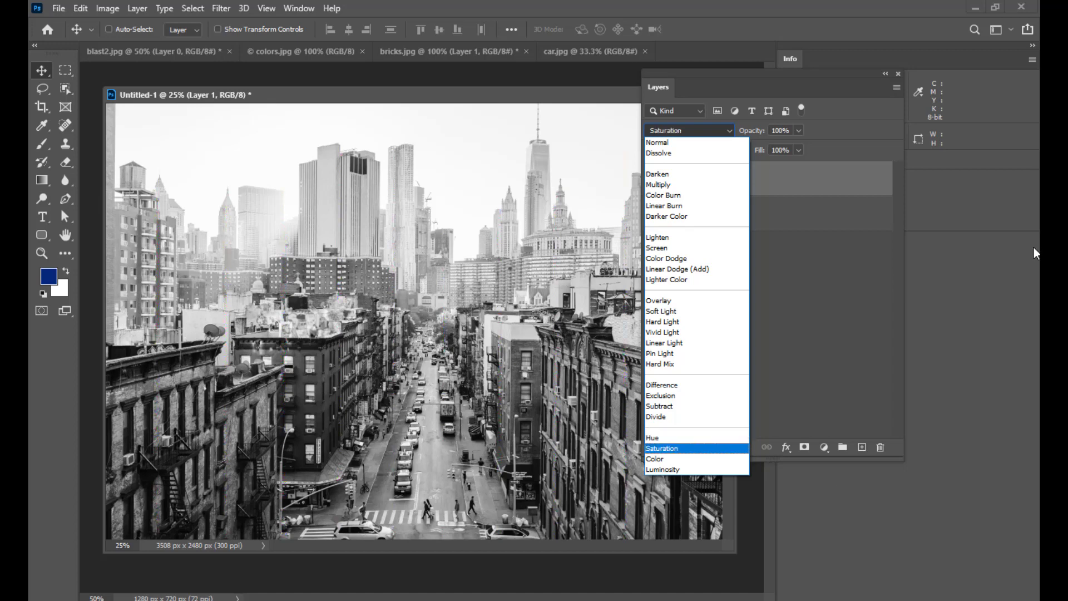
{"action": "key", "text": "Escape"}
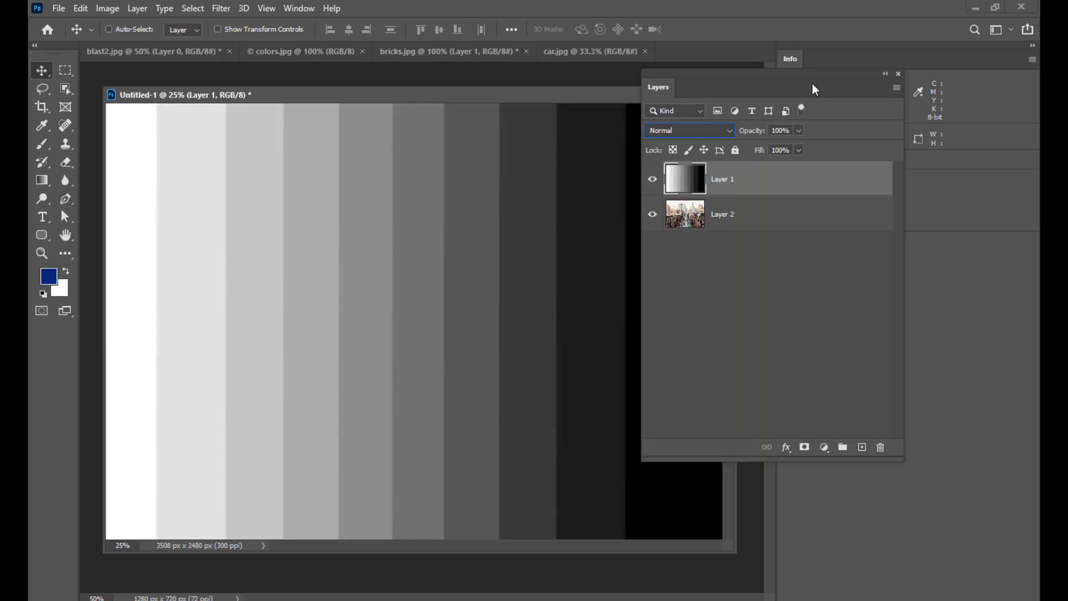
Free-transform Layer 1 so the gray gradient stripes match the canvas edges on all four sides
{"action": "left_click_drag", "start_coordinate": [689, 69], "coordinate": [808, 111]}
{"action": "left_click_drag", "start_coordinate": [534, 94], "coordinate": [479, 105]}
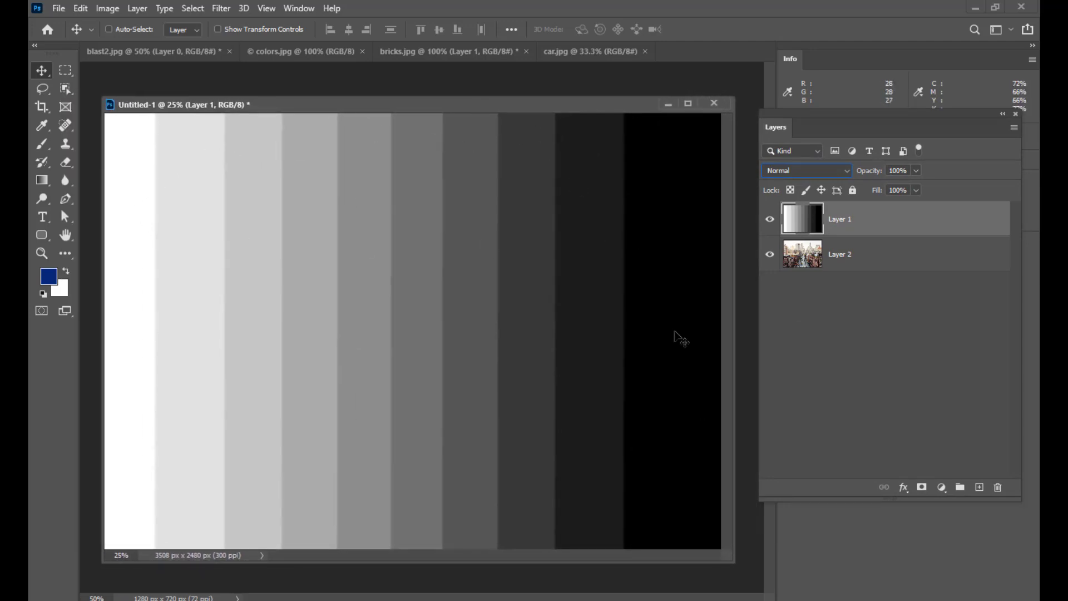
{"action": "key", "text": "ctrl+minus"}
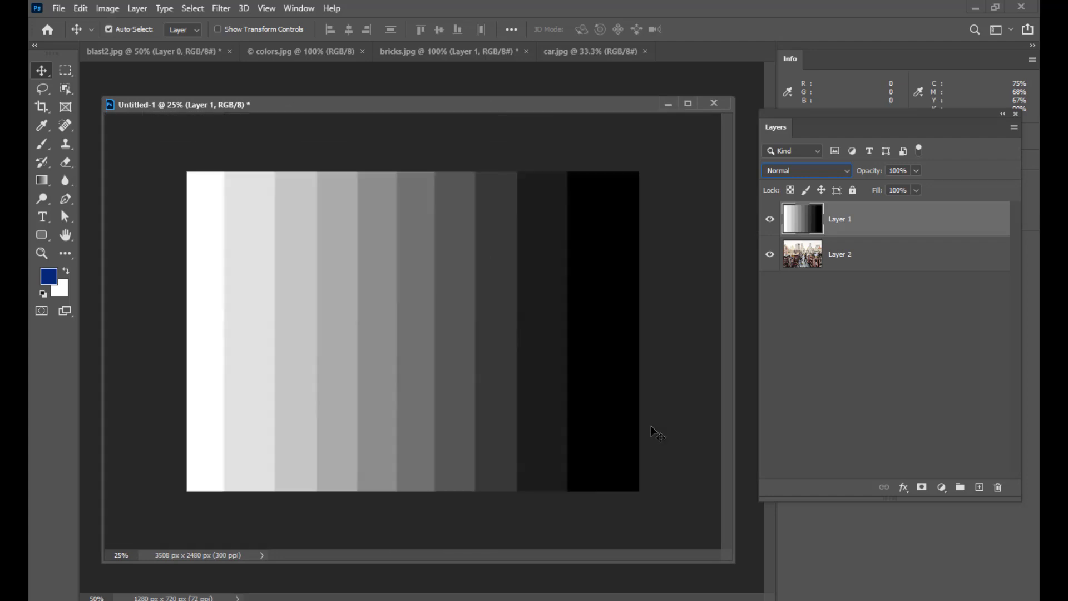
{"action": "key", "text": "ctrl+t"}
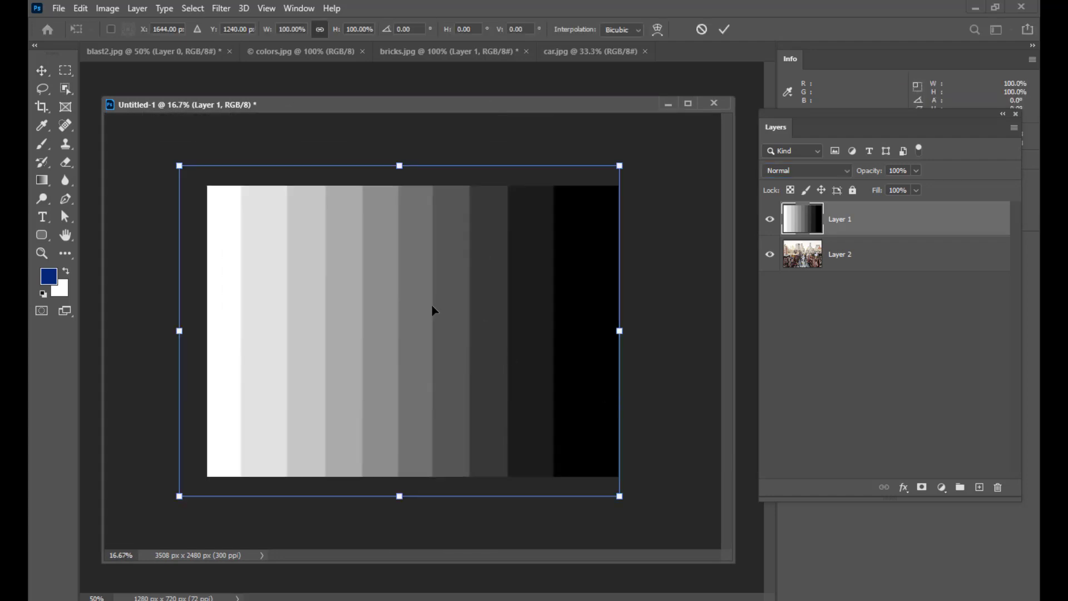
{"action": "left_click_drag", "start_coordinate": [179, 331], "coordinate": [207, 331]}
{"action": "left_click_drag", "start_coordinate": [620, 328], "coordinate": [618, 331]}
{"action": "left_click_drag", "start_coordinate": [413, 484], "coordinate": [414, 477]}
{"action": "left_click_drag", "start_coordinate": [412, 176], "coordinate": [413, 185]}
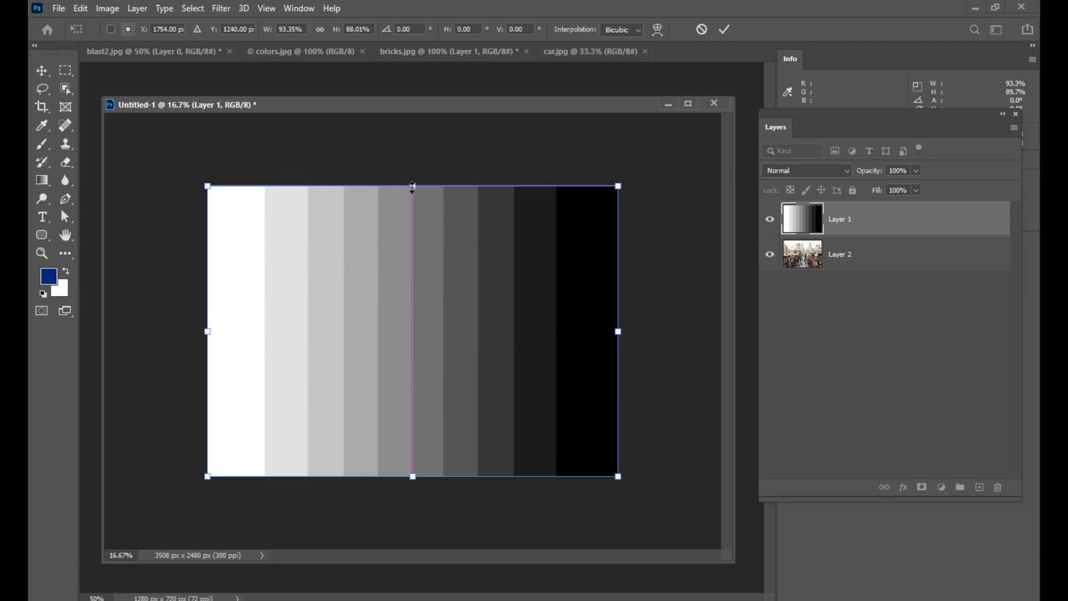
{"action": "key", "text": "Return"}
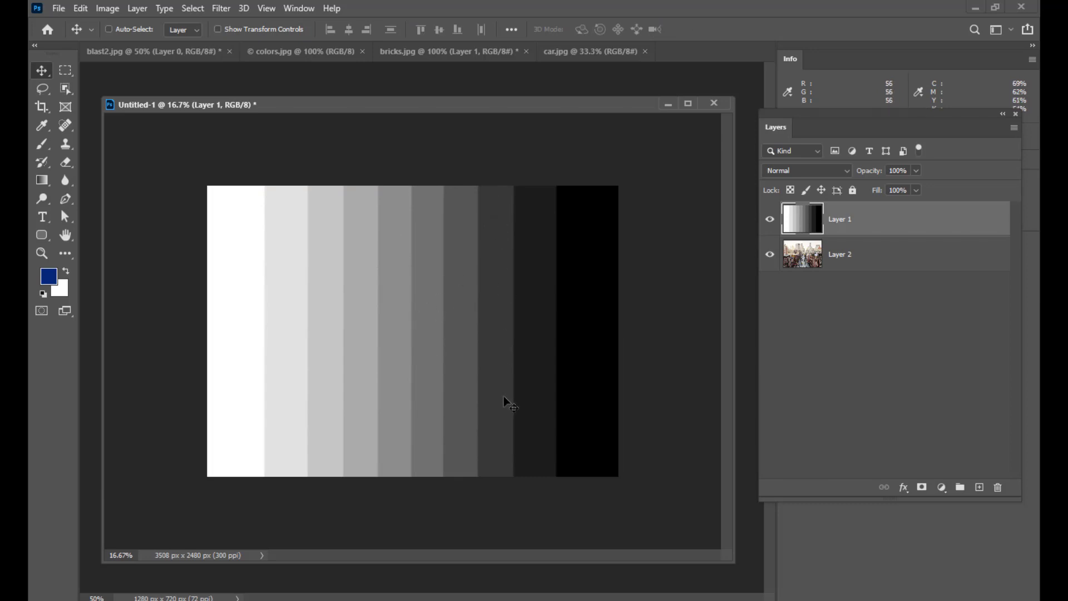
Hide Layer 1 to view the city photo on Layer 2, and show Layer 1 again
{"action": "mouse_move", "coordinate": [448, 107]}
{"action": "left_mouse_down"}
{"action": "mouse_move", "coordinate": [459, 103]}
{"action": "mouse_move", "coordinate": [443, 104]}
{"action": "left_mouse_up"}
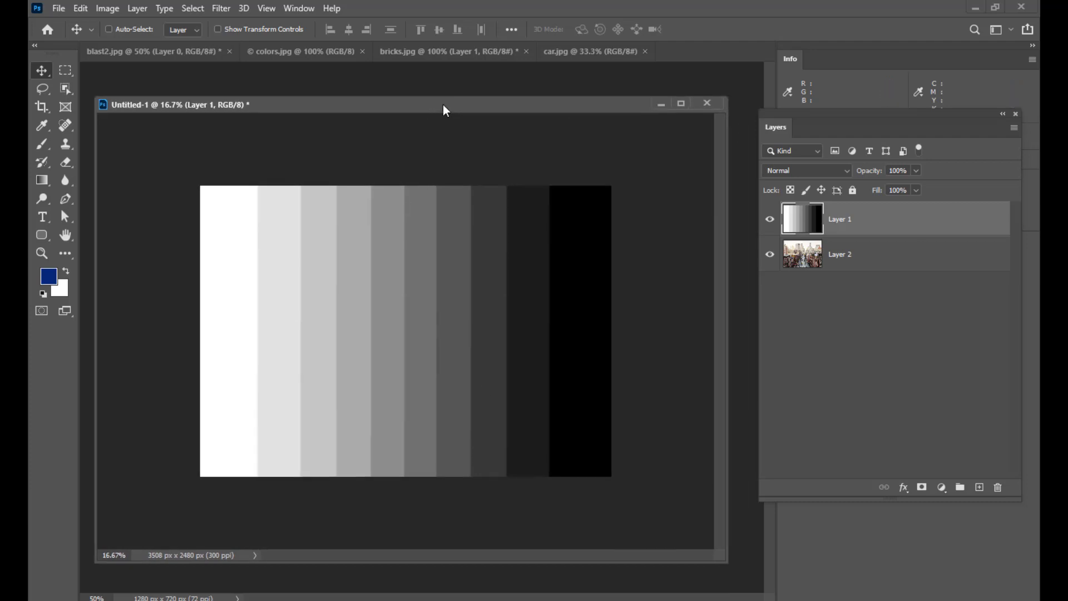
{"action": "left_click_drag", "start_coordinate": [776, 127], "coordinate": [748, 146]}
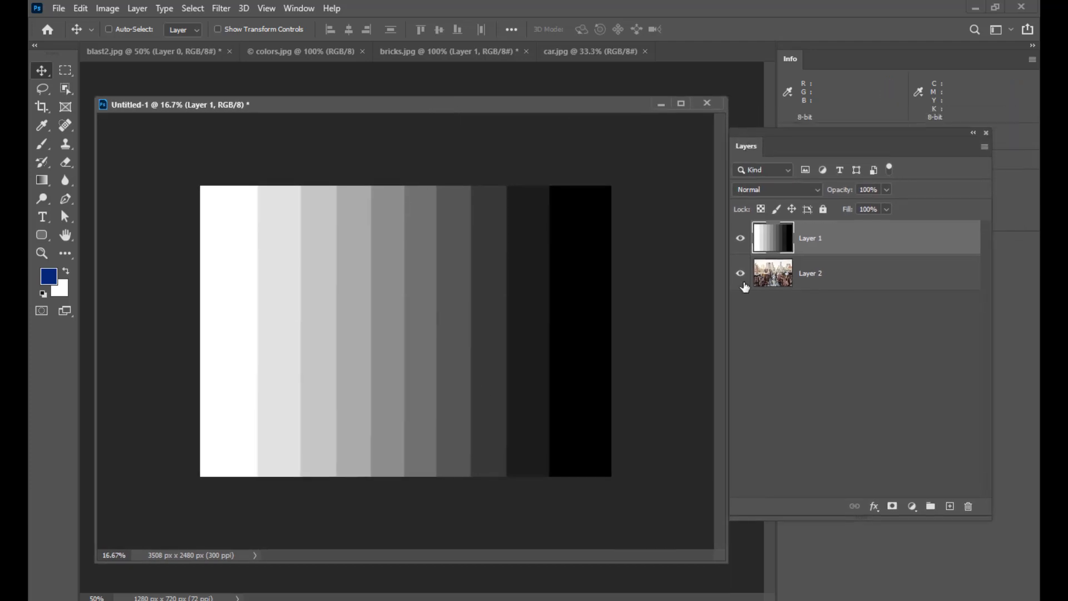
{"action": "left_click", "coordinate": [742, 241]}
{"action": "left_click", "coordinate": [785, 276]}
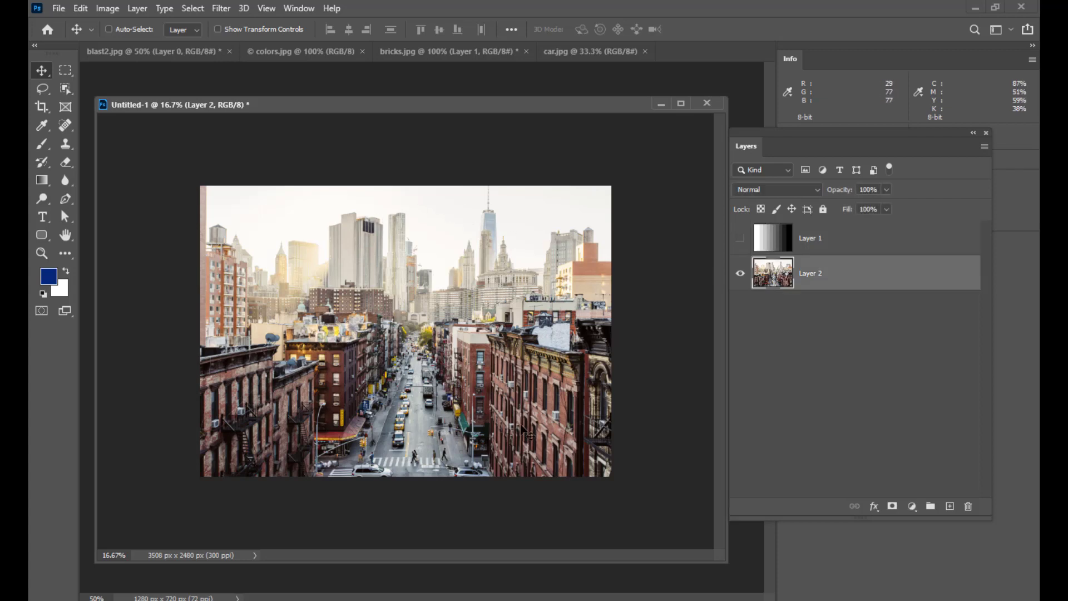
{"action": "left_click", "coordinate": [740, 238]}
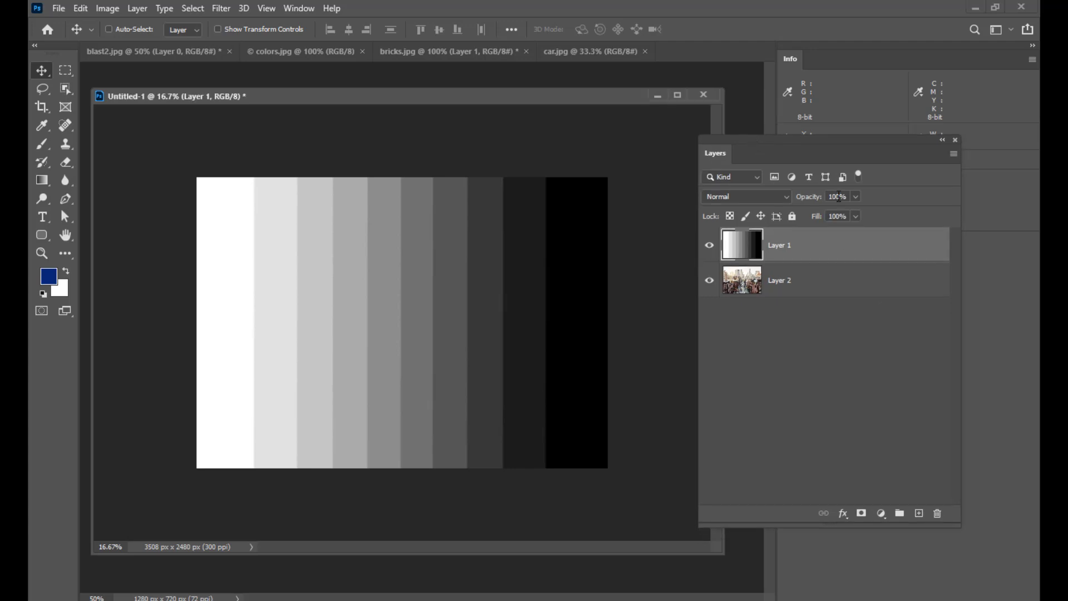
Examine the list of blend modes available for Layer 1
{"action": "left_click_drag", "start_coordinate": [737, 136], "coordinate": [728, 142]}
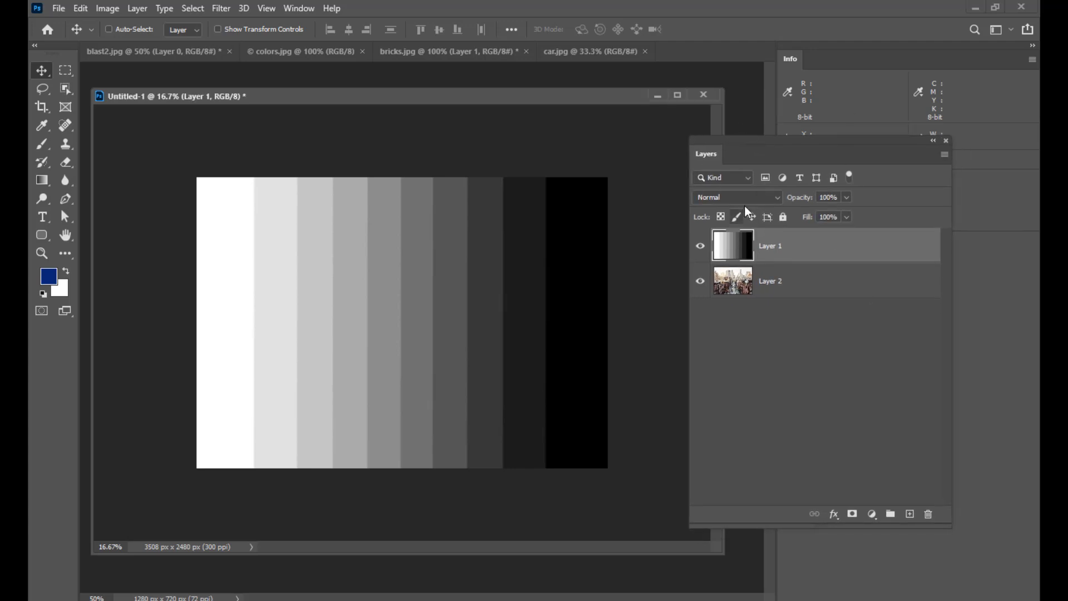
{"action": "left_click", "coordinate": [758, 198]}
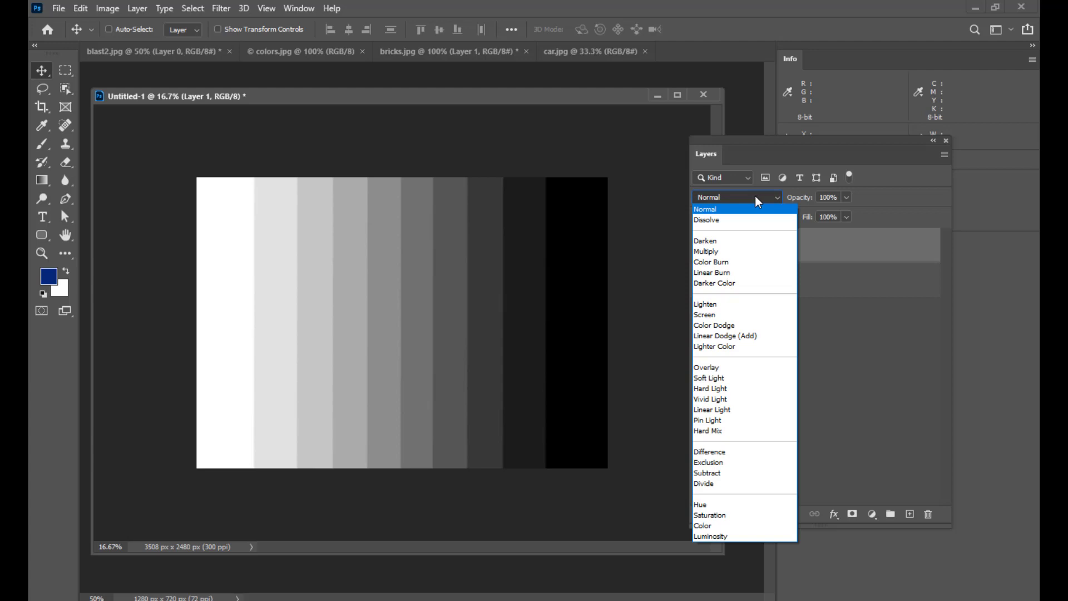
{"action": "left_click", "coordinate": [754, 198]}
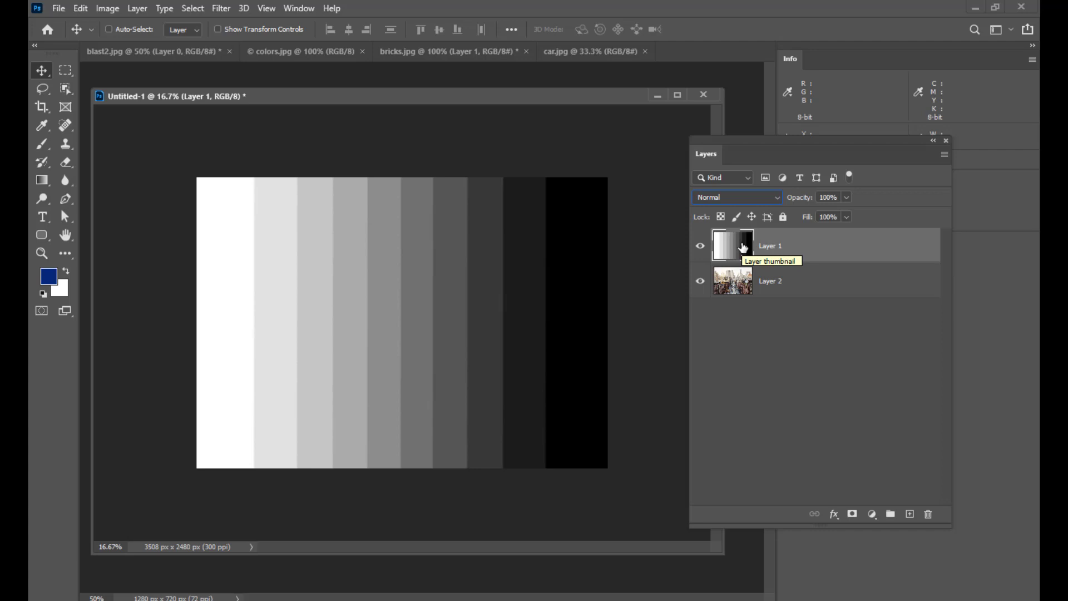
Alternate the selection between Layer 2 and Layer 1 to compare them, and keep Layer 1 in Normal blend mode
{"action": "left_click", "coordinate": [783, 292]}
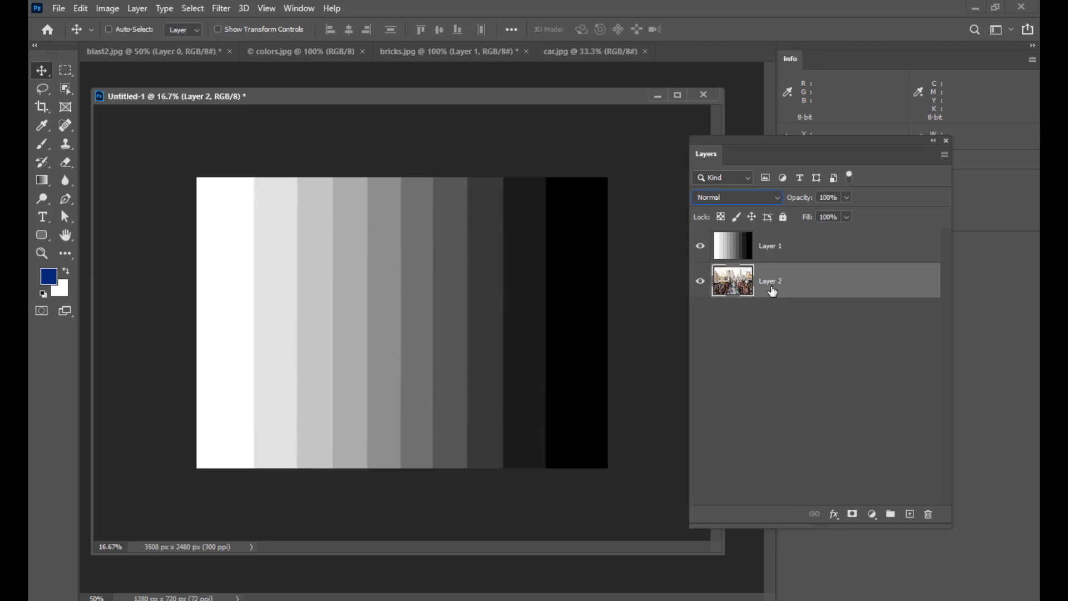
{"action": "left_click", "coordinate": [808, 247]}
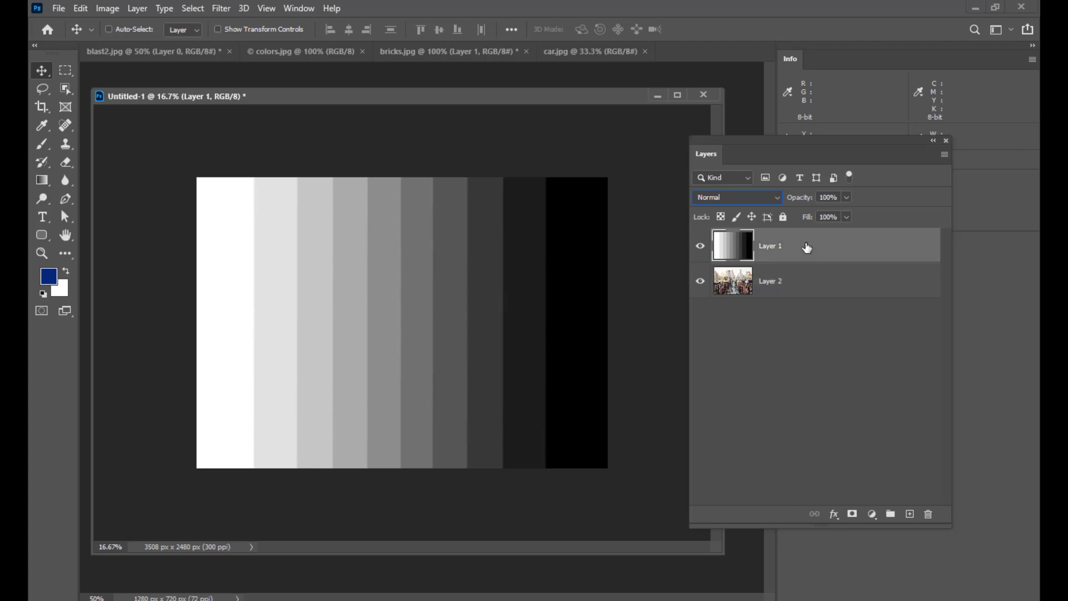
{"action": "left_click", "coordinate": [797, 280]}
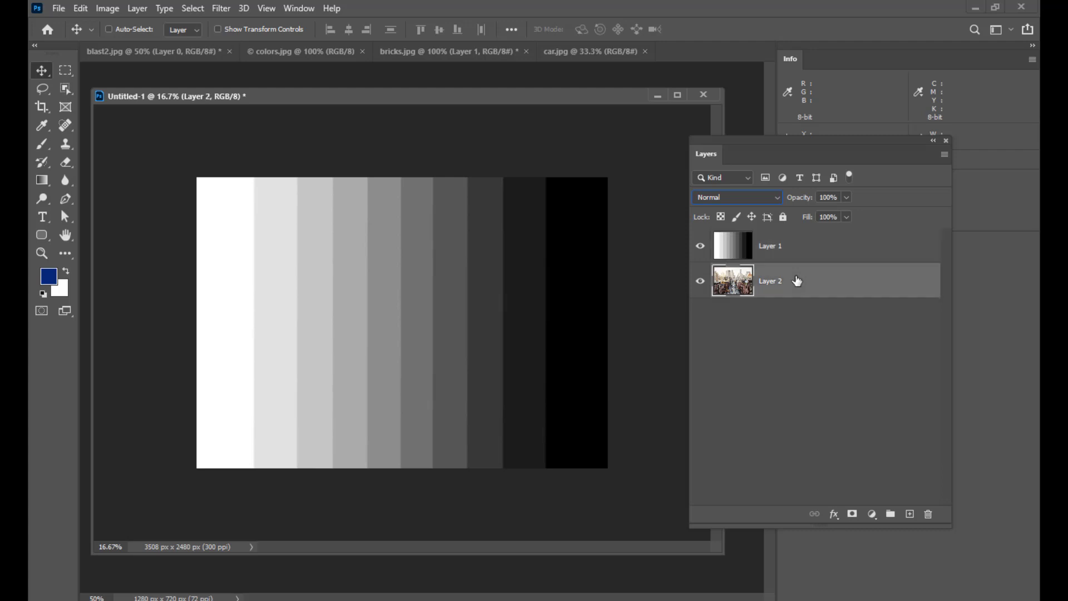
{"action": "left_click", "coordinate": [826, 252]}
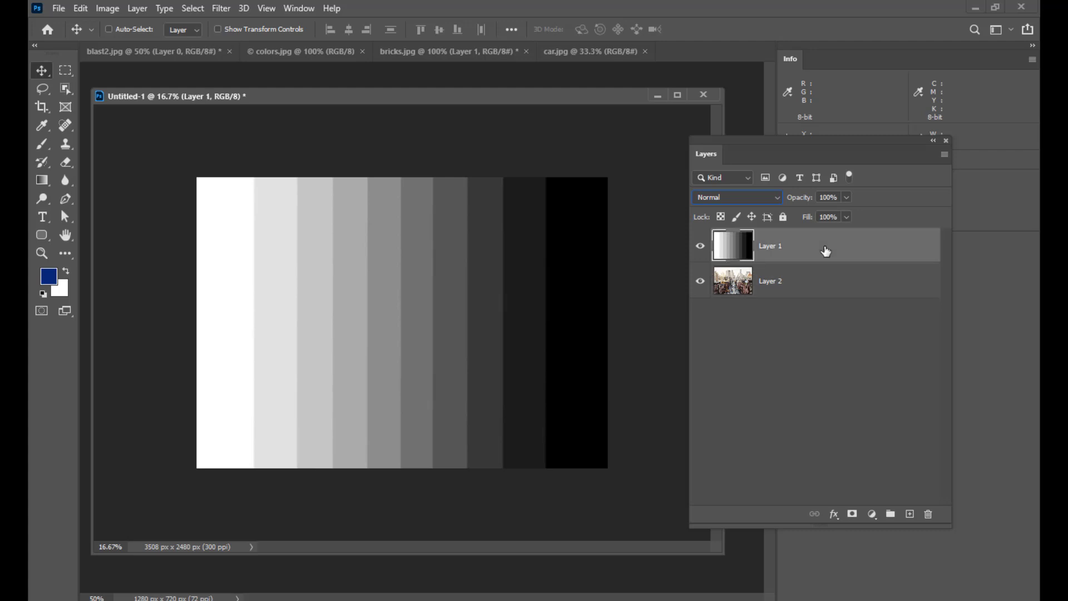
{"action": "left_click", "coordinate": [800, 281]}
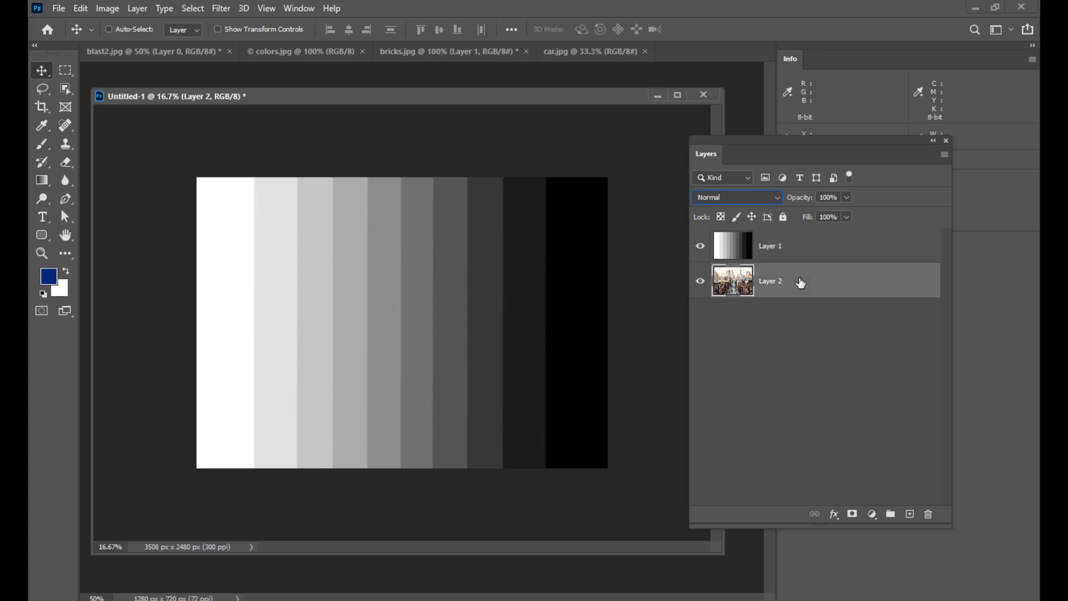
{"action": "left_click", "coordinate": [810, 240]}
{"action": "left_click", "coordinate": [770, 207]}
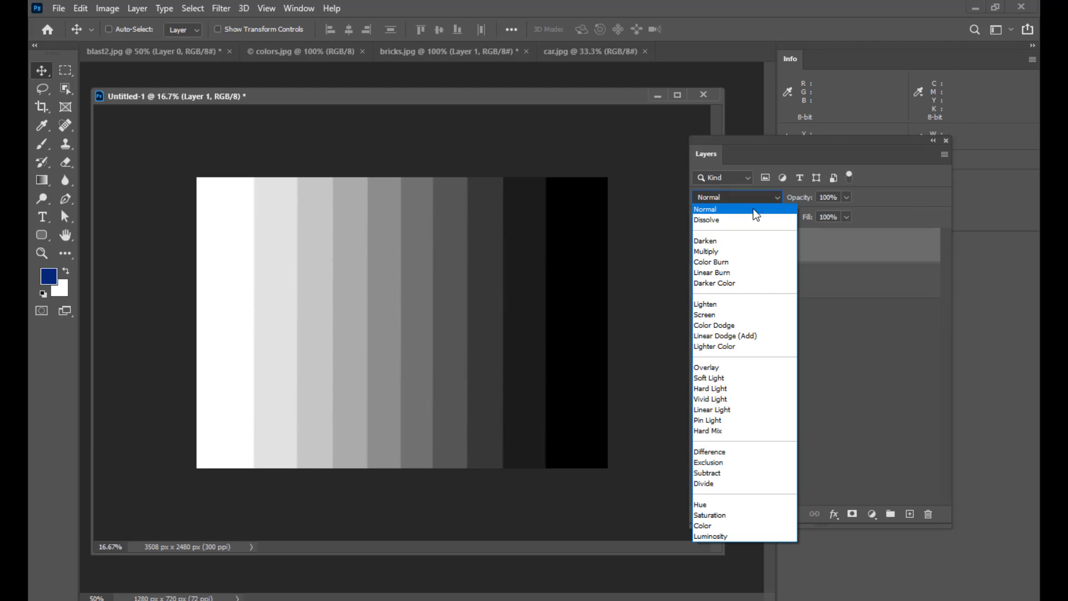
{"action": "left_click", "coordinate": [756, 214]}
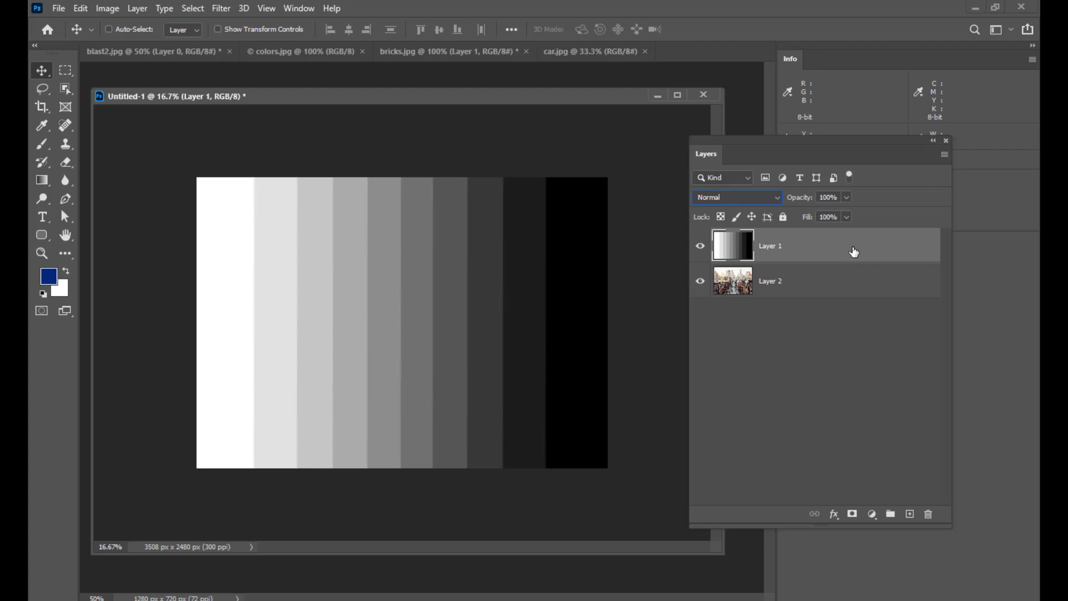
Set Layer 1's blend mode to Dissolve and try a lower opacity of 88% before returning it to 100%
{"action": "left_click", "coordinate": [743, 200]}
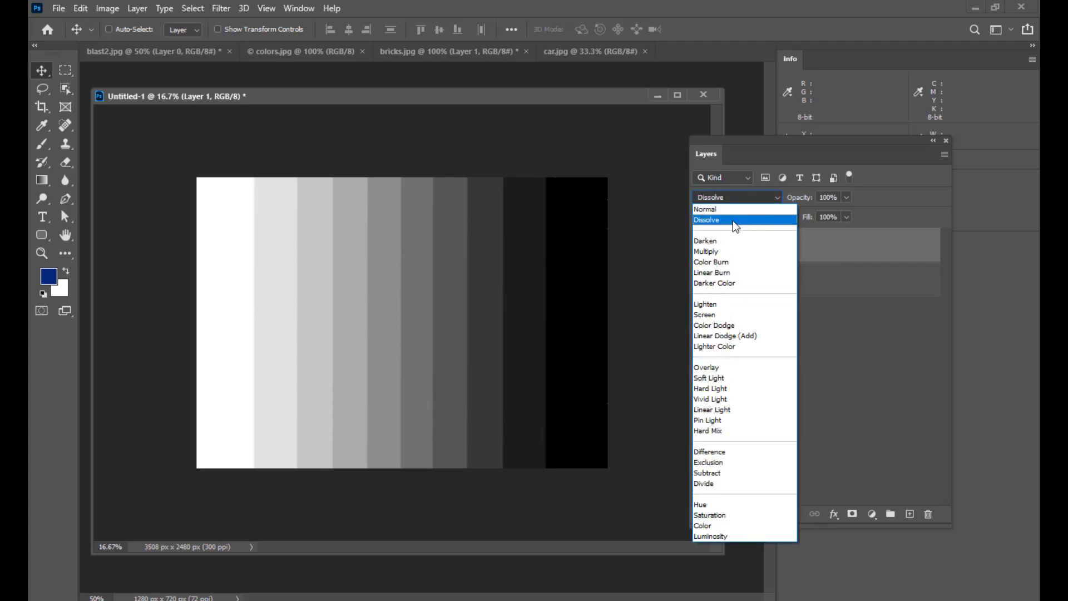
{"action": "left_click", "coordinate": [733, 221]}
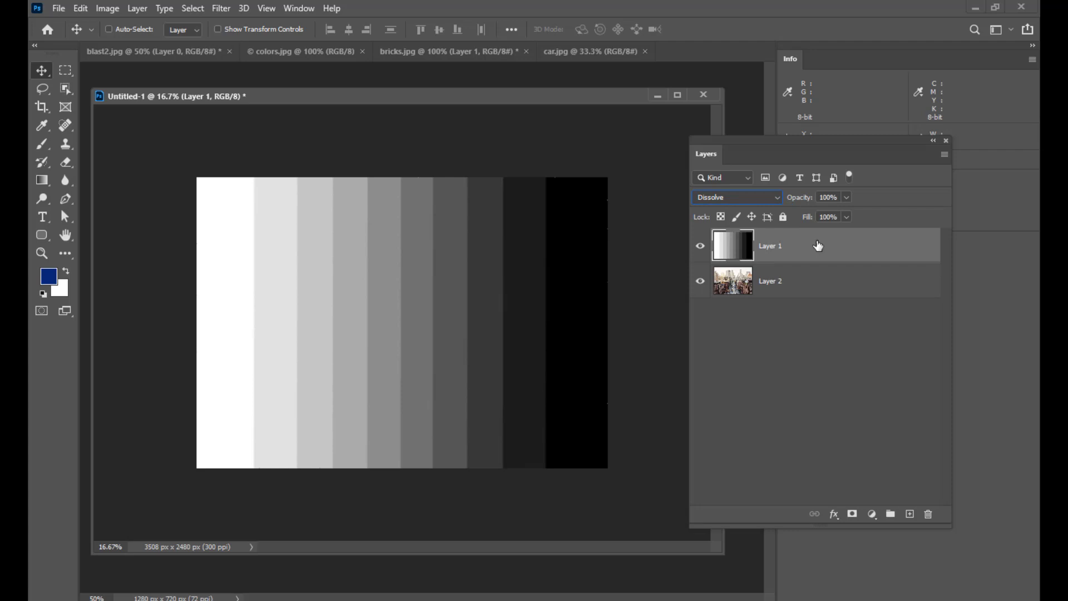
{"action": "left_click_drag", "start_coordinate": [797, 143], "coordinate": [804, 142]}
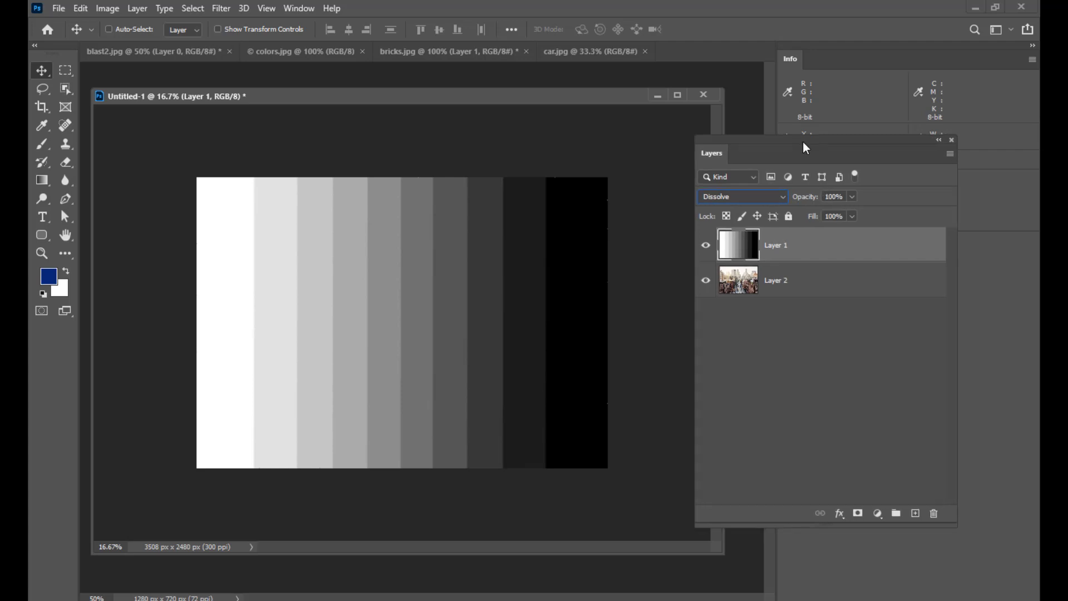
{"action": "left_click", "coordinate": [854, 197]}
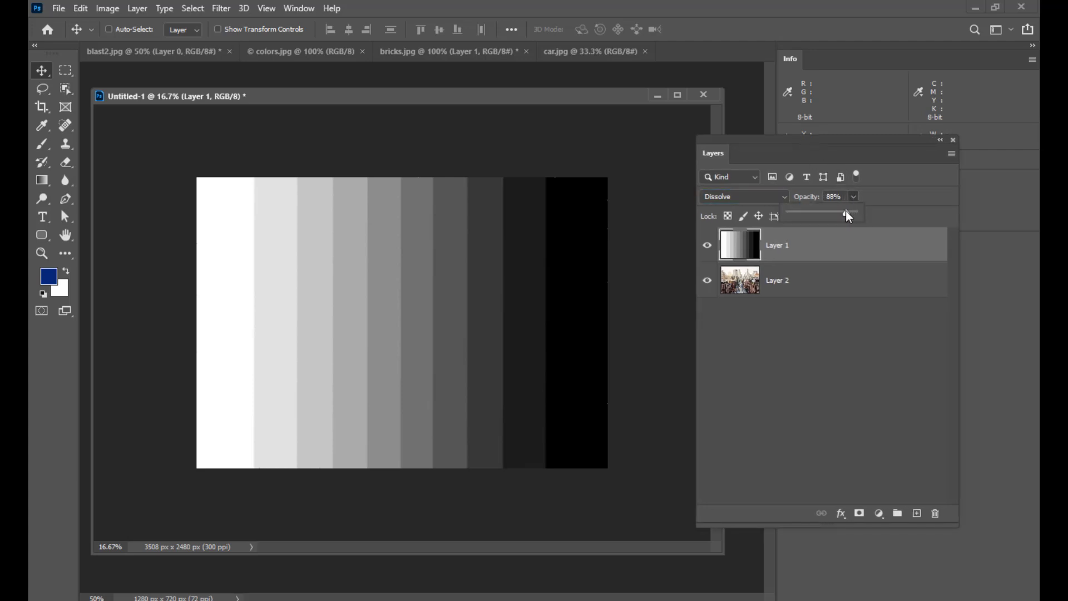
{"action": "left_click_drag", "start_coordinate": [846, 210], "coordinate": [884, 216]}
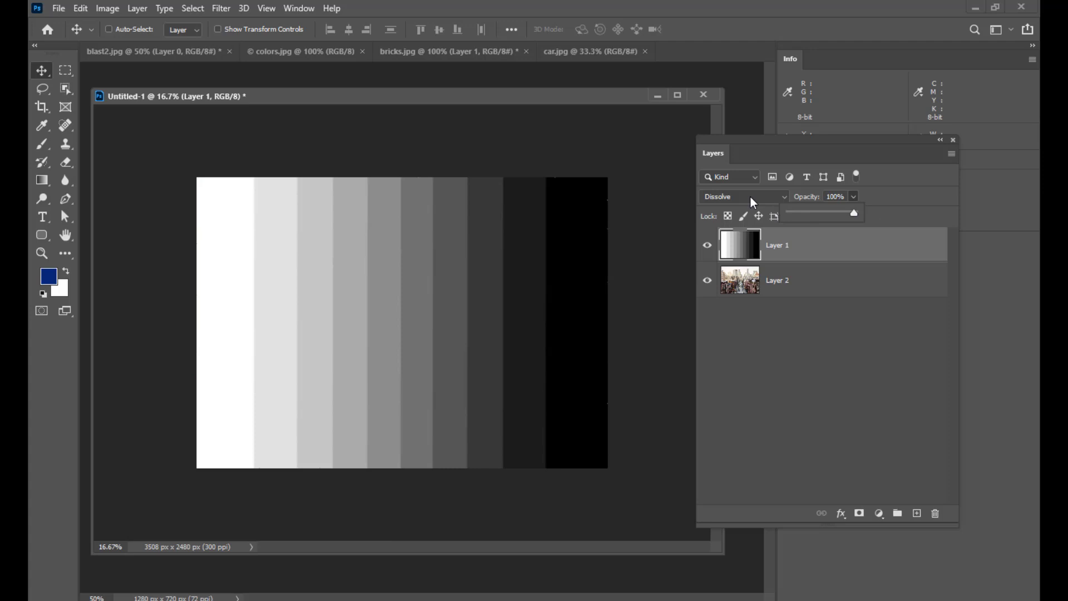
Switch Layer 1's blend mode between Normal and Dissolve to compare them, and keep it on Dissolve
{"action": "left_click", "coordinate": [750, 196]}
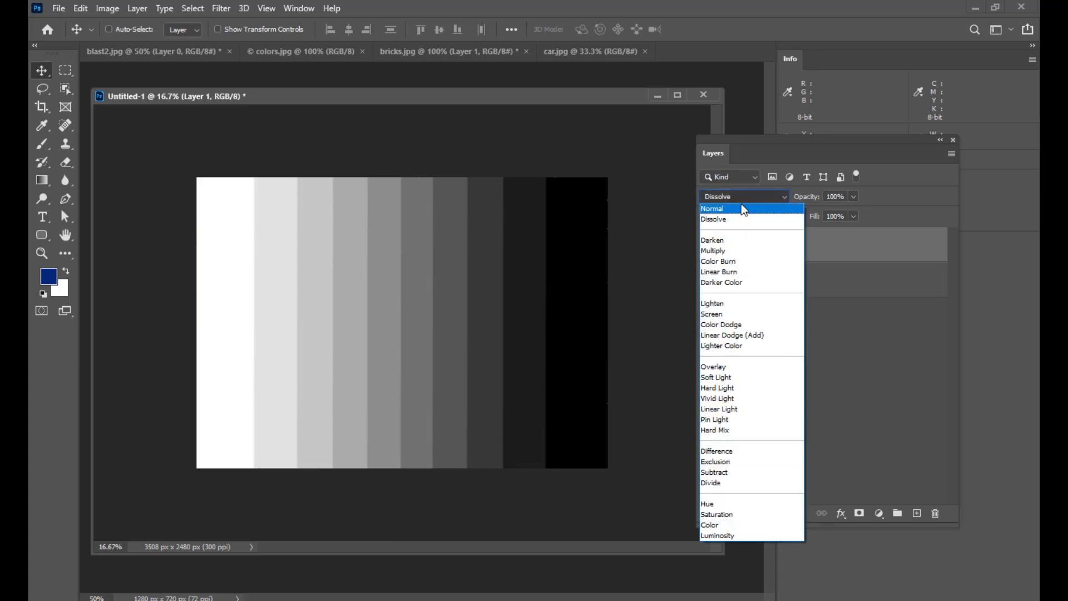
{"action": "left_click", "coordinate": [741, 208]}
{"action": "left_click", "coordinate": [760, 195]}
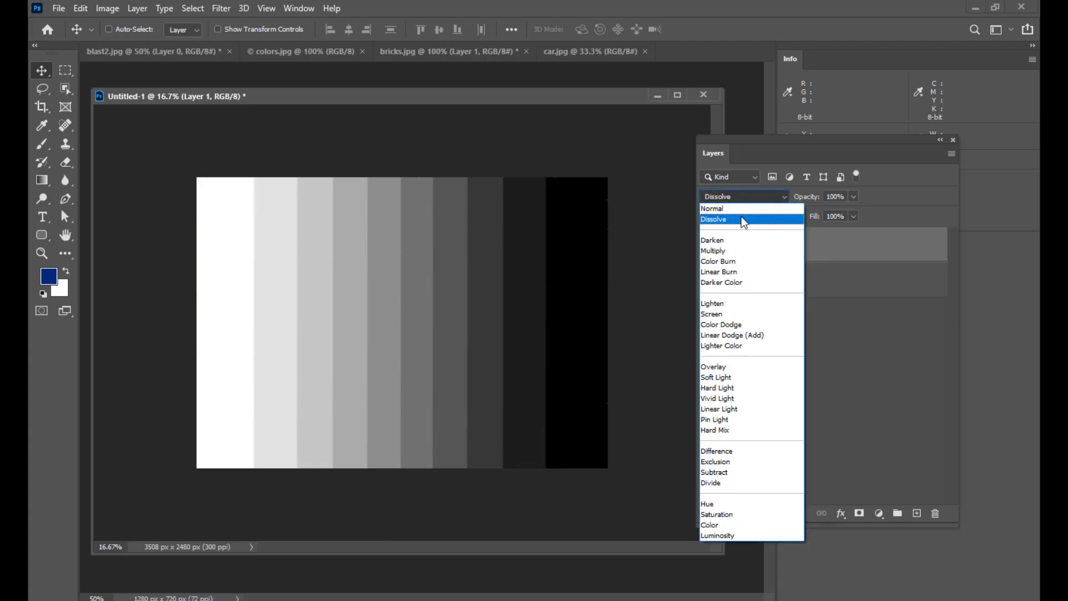
{"action": "left_click", "coordinate": [742, 220]}
{"action": "left_click", "coordinate": [724, 196]}
{"action": "left_click", "coordinate": [746, 219]}
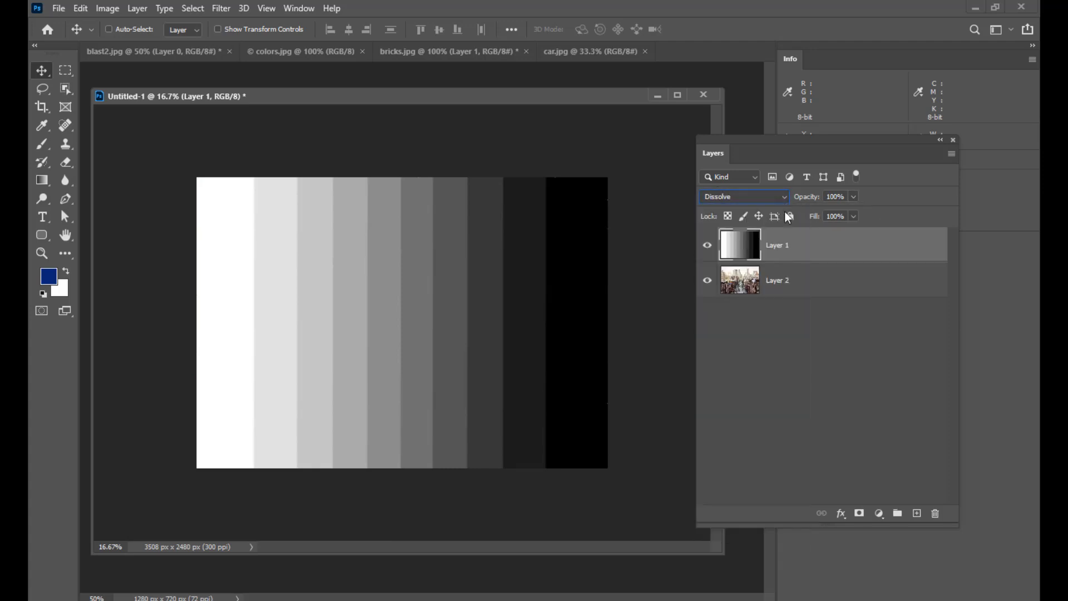
Try a lower opacity on Layer 1 in Dissolve mode and bring it back to 100%
{"action": "left_click", "coordinate": [854, 197]}
{"action": "left_click_drag", "start_coordinate": [827, 216], "coordinate": [881, 214]}
{"action": "mouse_move", "coordinate": [740, 140]}
{"action": "left_mouse_down"}
{"action": "mouse_move", "coordinate": [770, 138]}
{"action": "mouse_move", "coordinate": [753, 138]}
{"action": "left_mouse_up"}
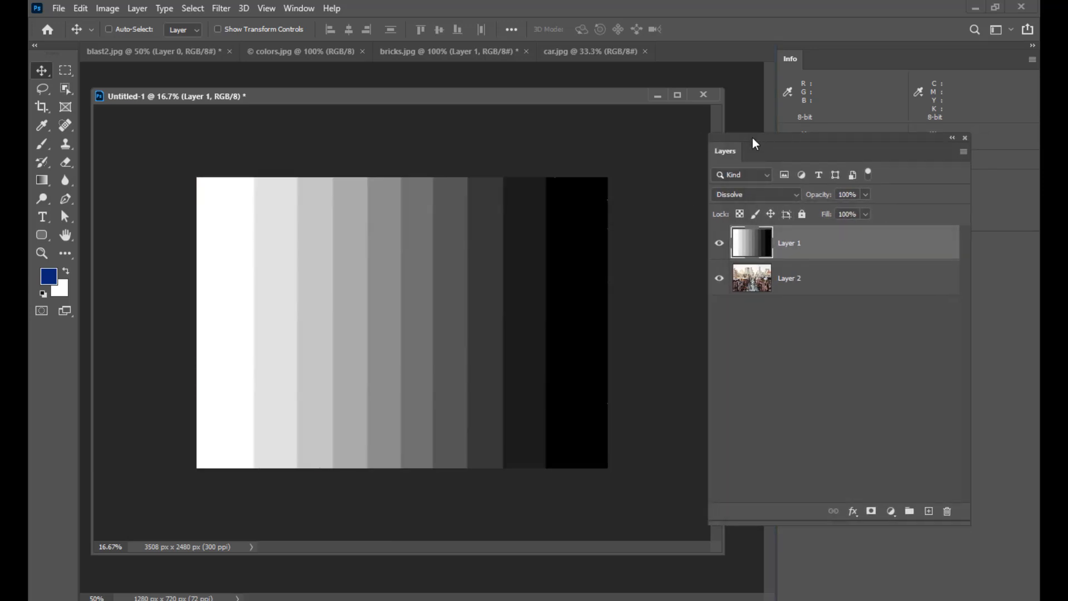
{"action": "left_click", "coordinate": [780, 198]}
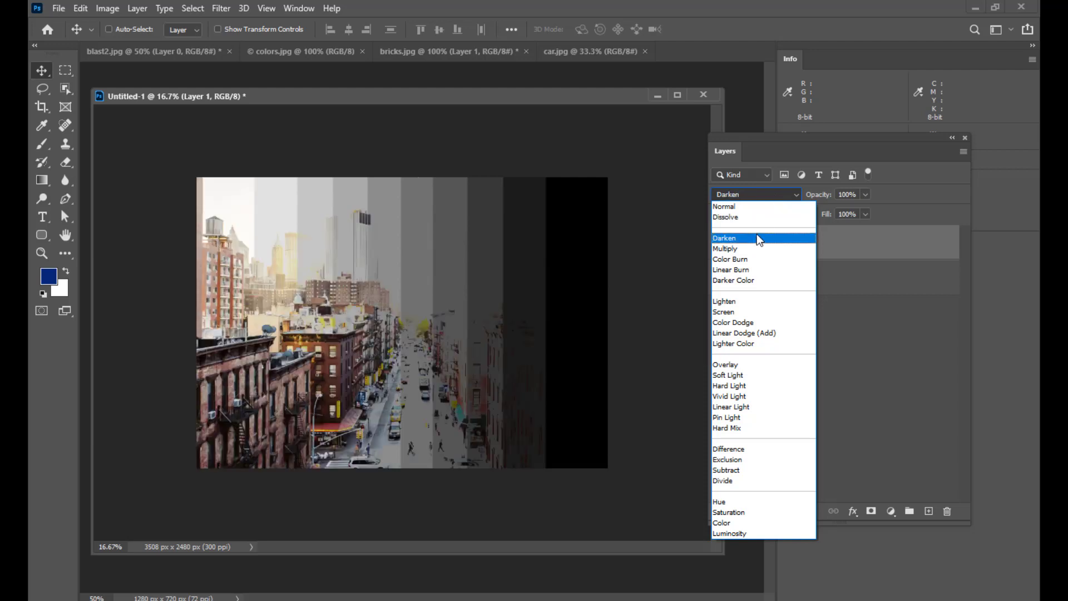
{"action": "left_click", "coordinate": [784, 139]}
{"action": "key", "text": "Down"}
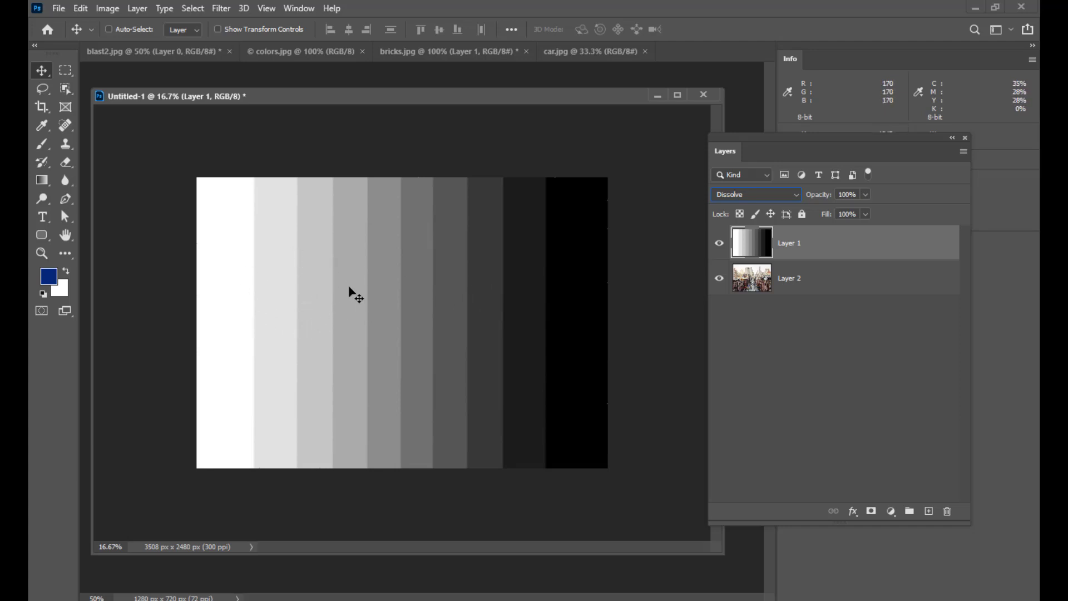
Set Layer 1's blend mode to Darken so the stripes darken the city photo beneath
{"action": "left_click_drag", "start_coordinate": [742, 141], "coordinate": [752, 140]}
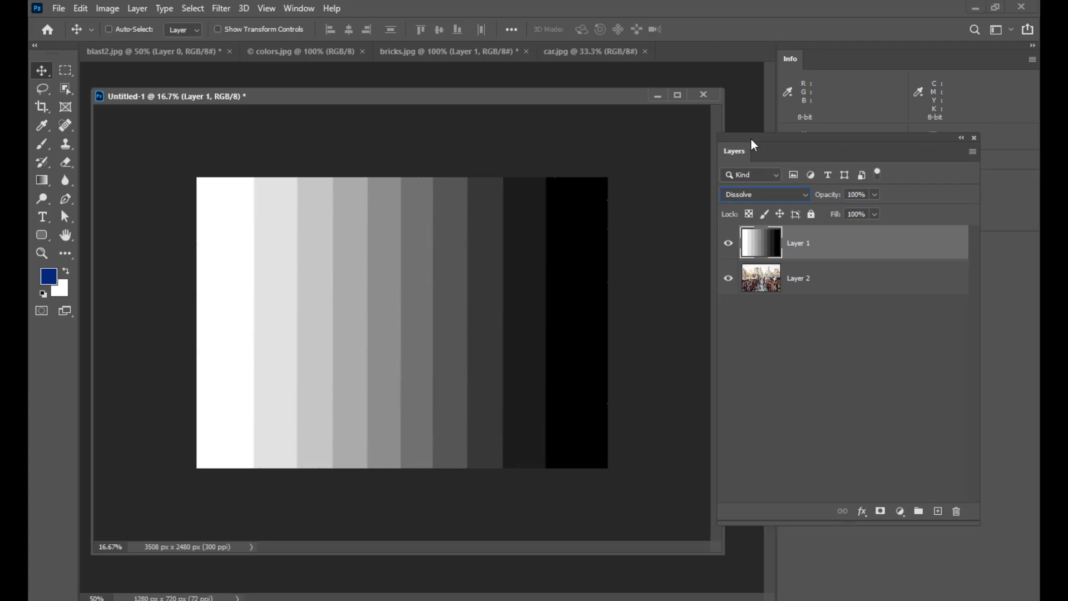
{"action": "left_click", "coordinate": [769, 197]}
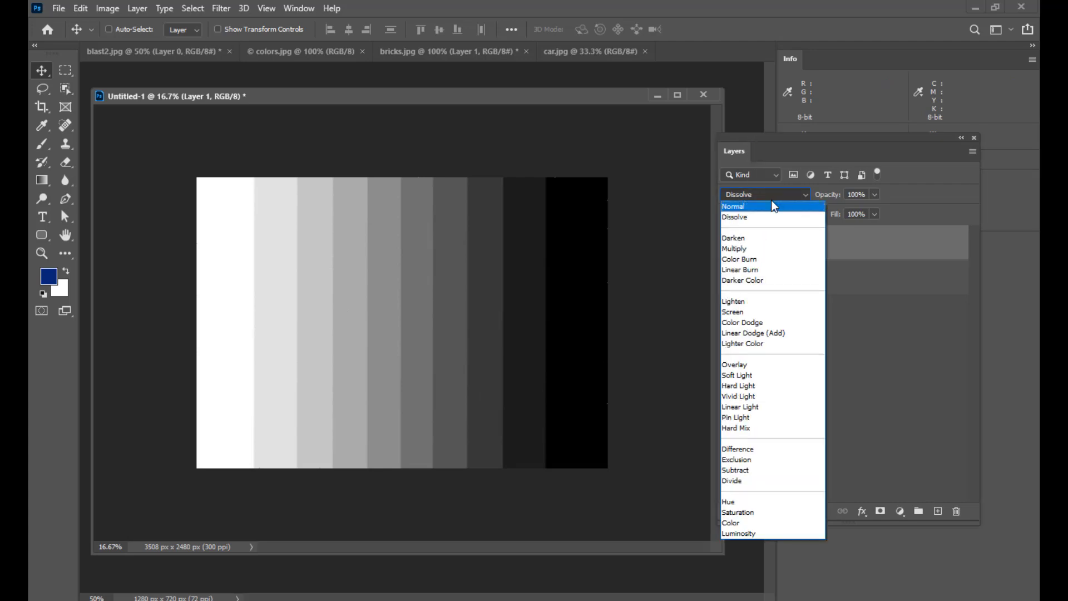
{"action": "left_click", "coordinate": [761, 238]}
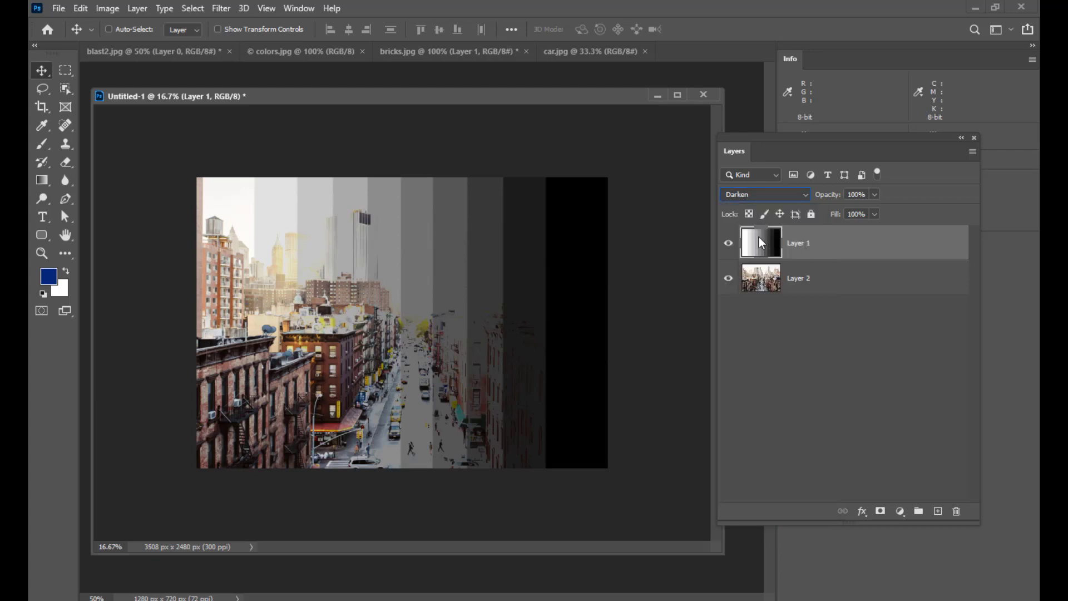
{"action": "left_click_drag", "start_coordinate": [764, 146], "coordinate": [774, 140]}
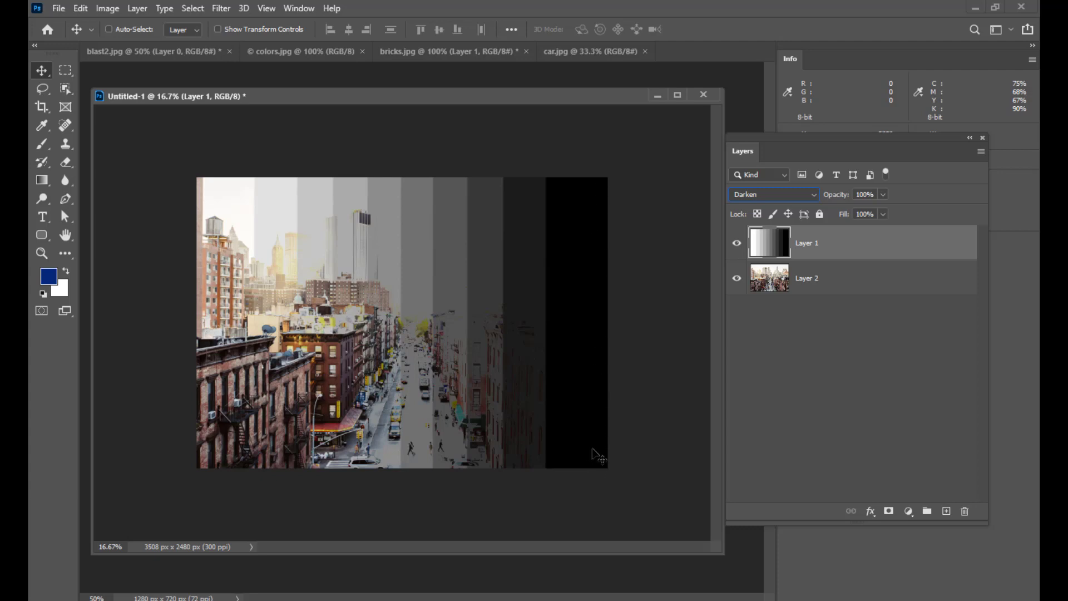
Change Layer 1's blend mode to Multiply
{"action": "left_click", "coordinate": [785, 194]}
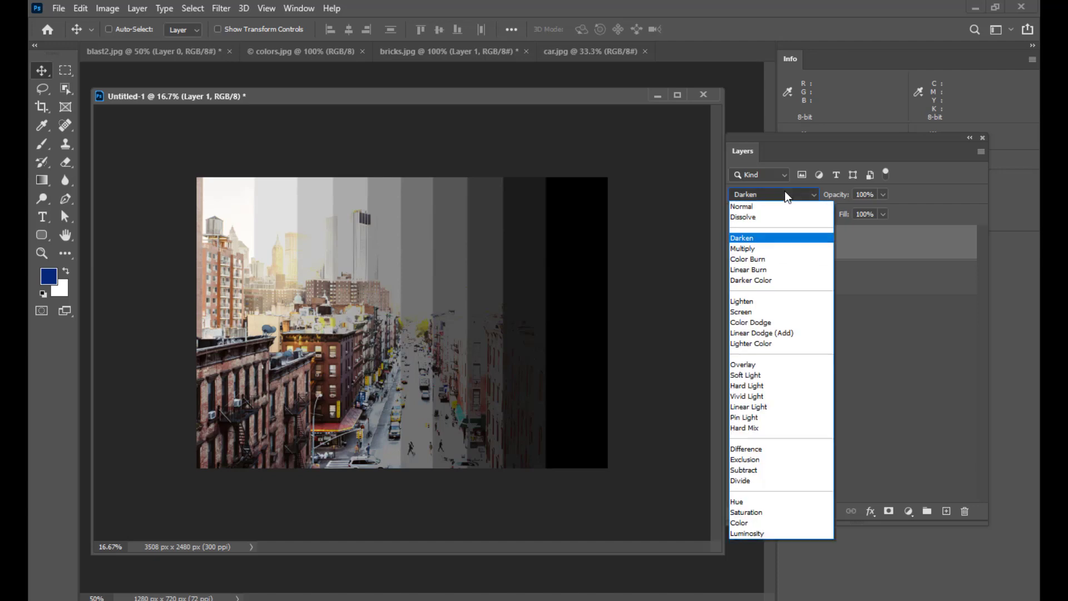
{"action": "left_click", "coordinate": [779, 249]}
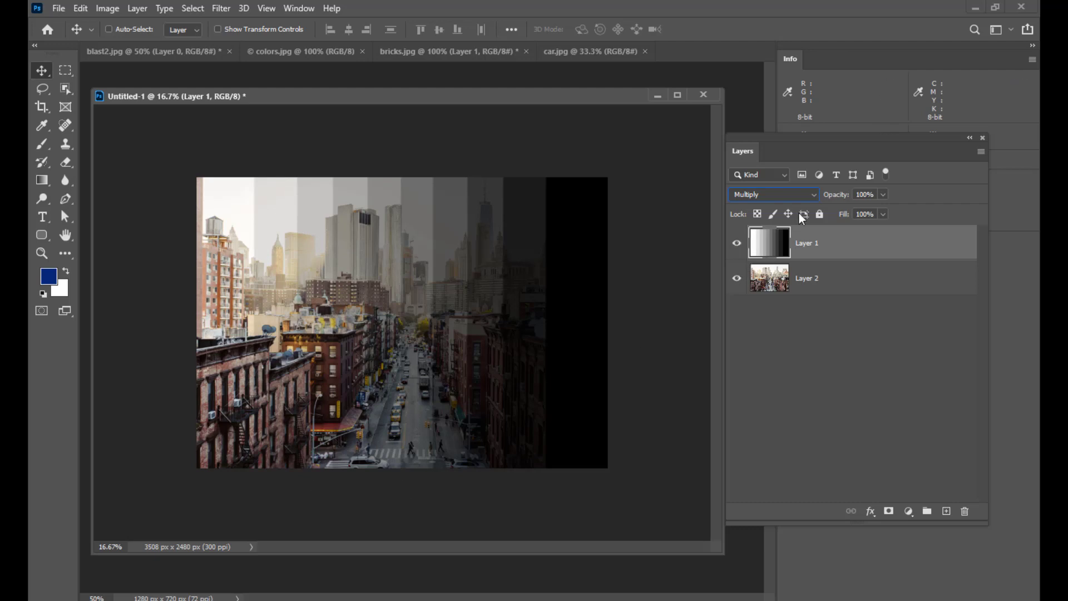
{"action": "left_click_drag", "start_coordinate": [750, 135], "coordinate": [745, 140]}
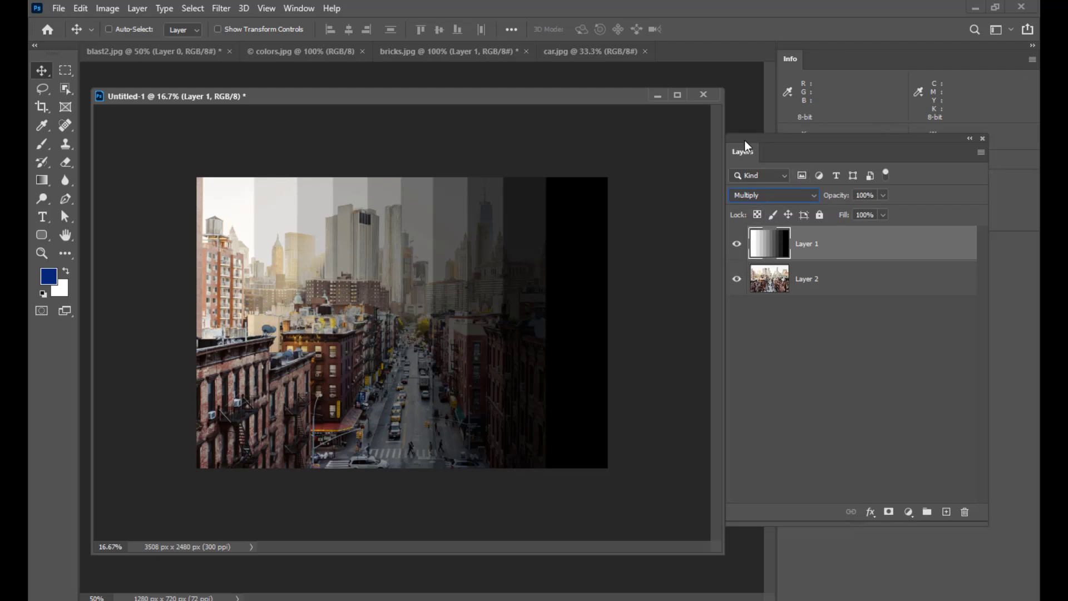
Alternate Layer 1's blend mode between Darken and Multiply to compare their effects, and keep Multiply
{"action": "left_click", "coordinate": [773, 196]}
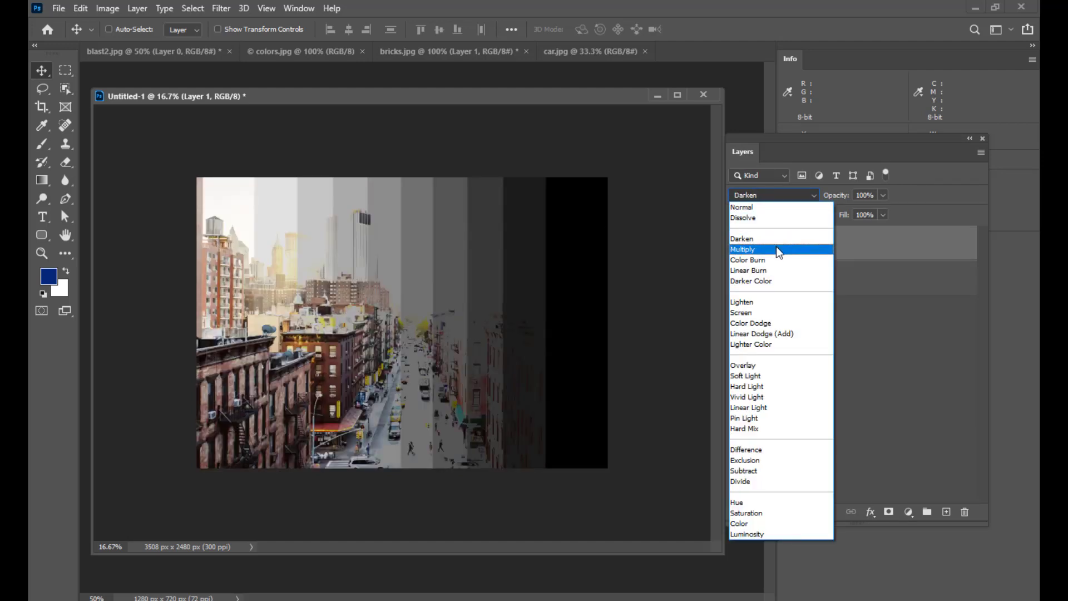
{"action": "left_click", "coordinate": [777, 248]}
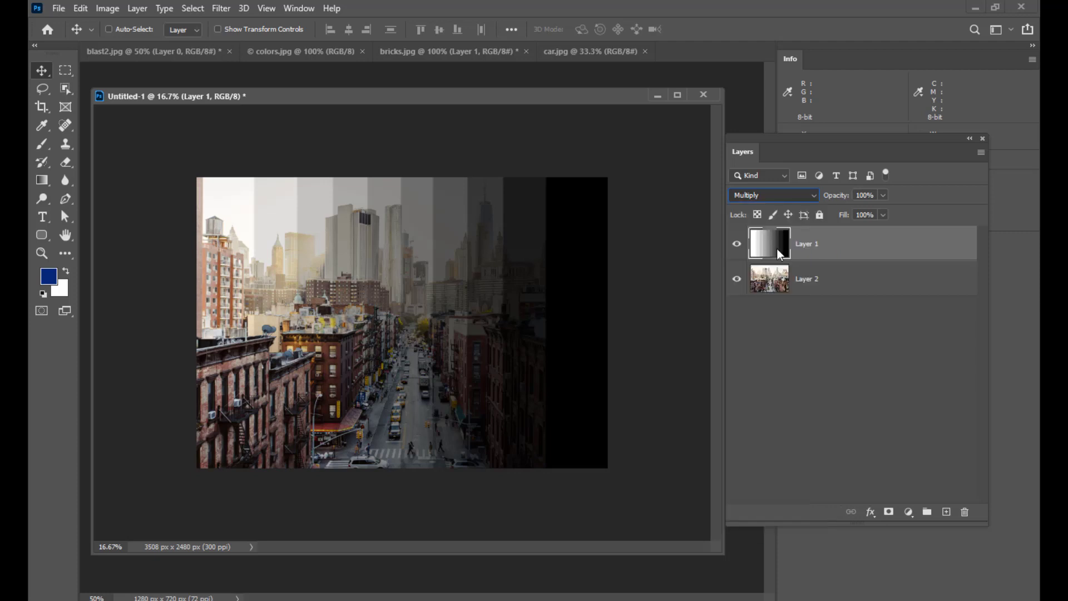
{"action": "left_click", "coordinate": [779, 194]}
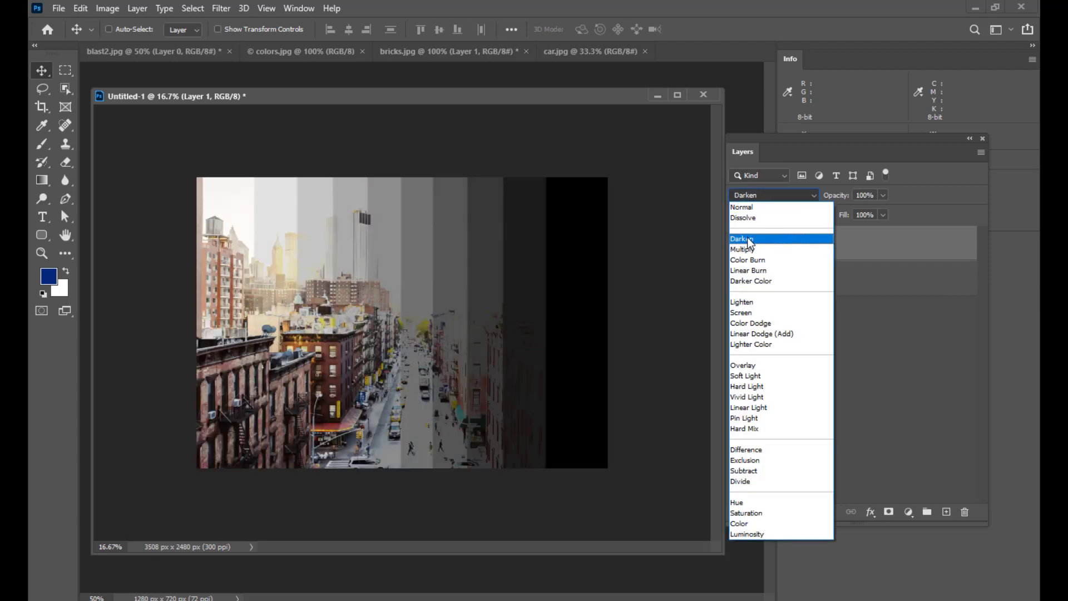
{"action": "left_click", "coordinate": [749, 244]}
{"action": "left_click", "coordinate": [774, 195]}
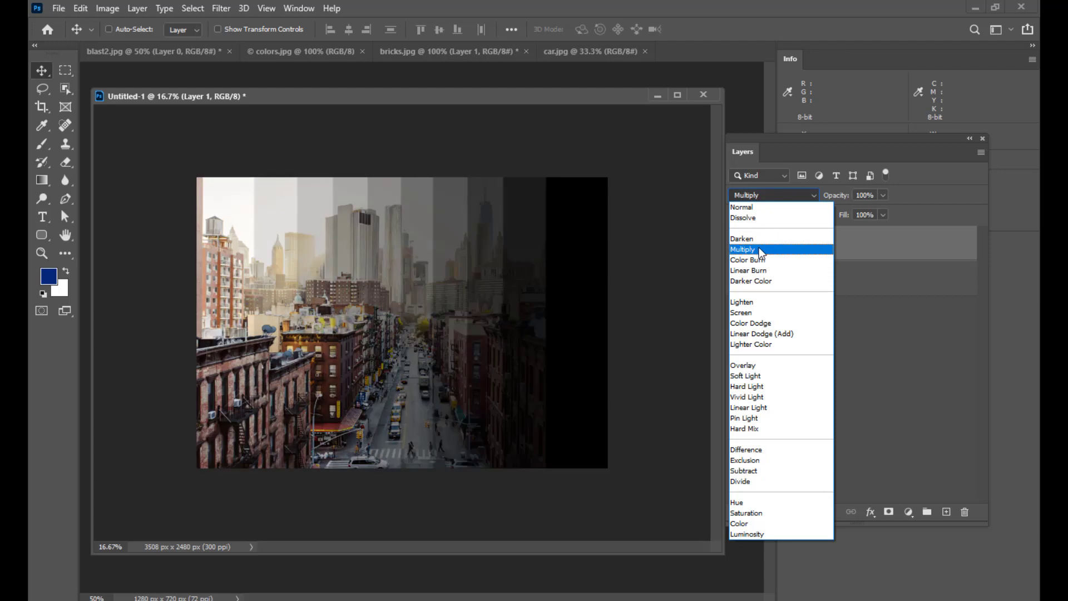
{"action": "left_click", "coordinate": [761, 251]}
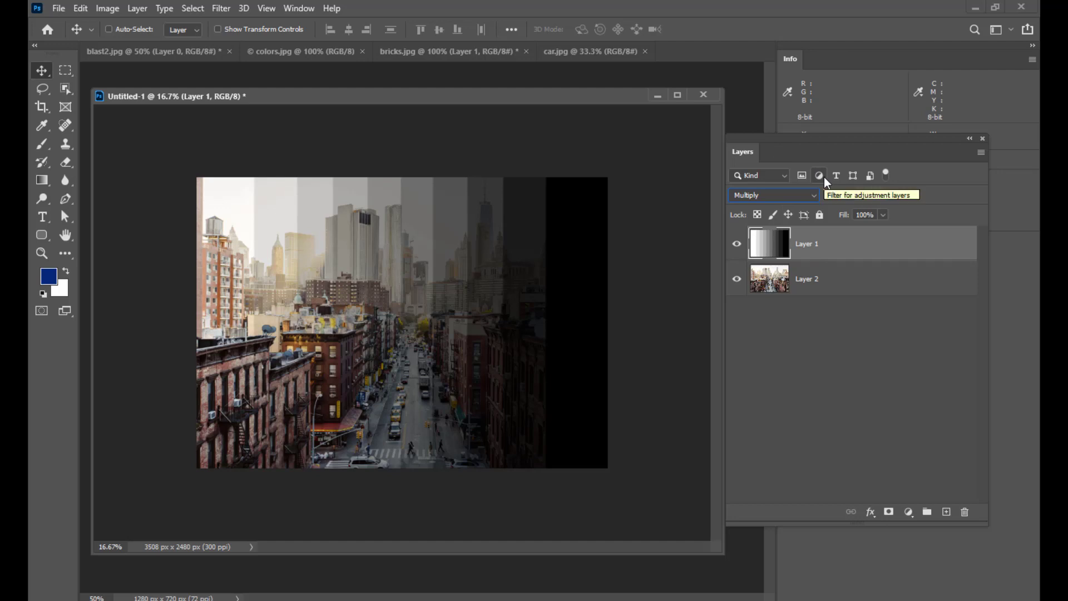
Apply the Color Burn blend mode to Layer 1, and switch it to Linear Burn
{"action": "left_click", "coordinate": [785, 195]}
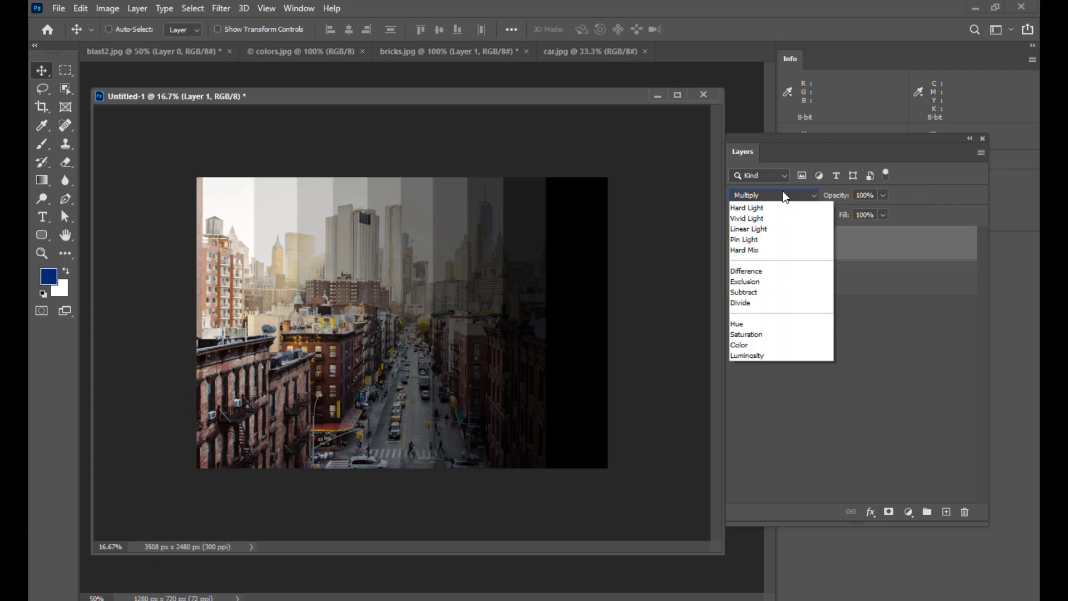
{"action": "left_click", "coordinate": [778, 256]}
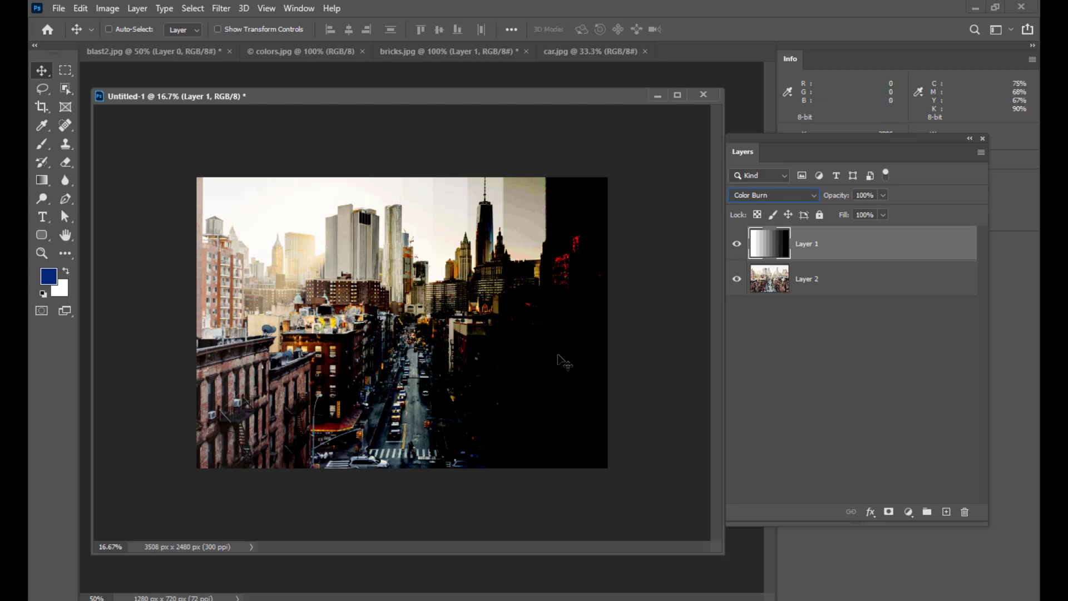
{"action": "left_click", "coordinate": [796, 195]}
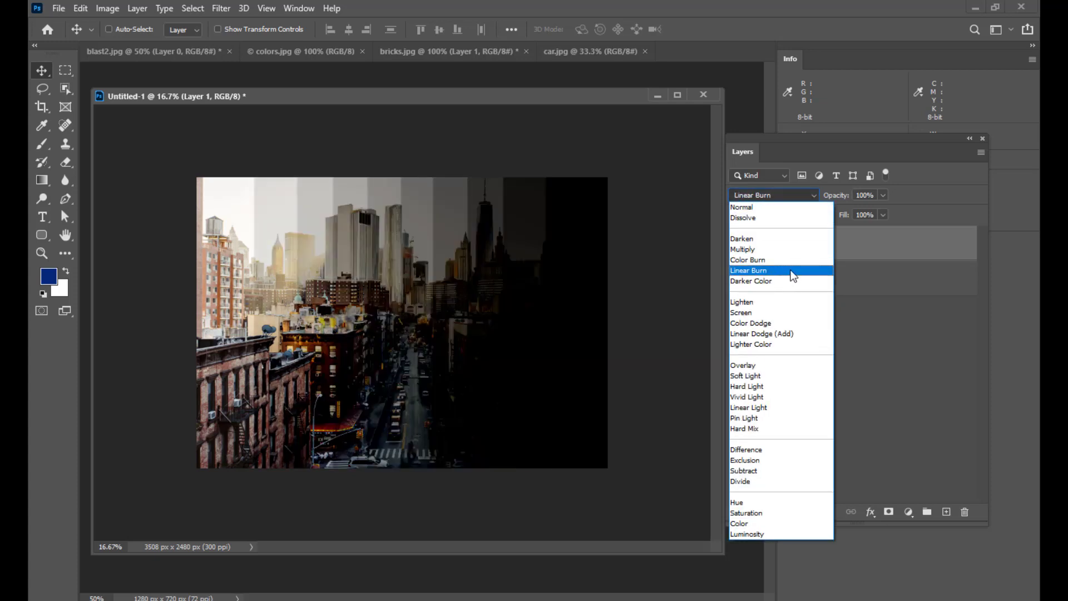
{"action": "left_click", "coordinate": [794, 271]}
Change Layer 1's blend mode to Darker Color
{"action": "left_click", "coordinate": [795, 194]}
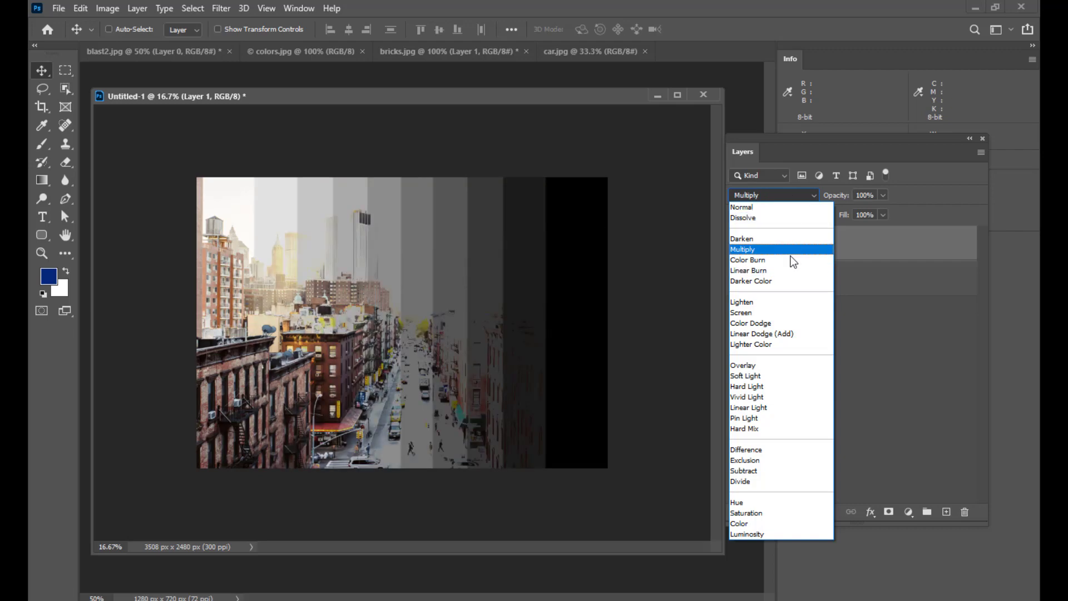
{"action": "left_click", "coordinate": [781, 281]}
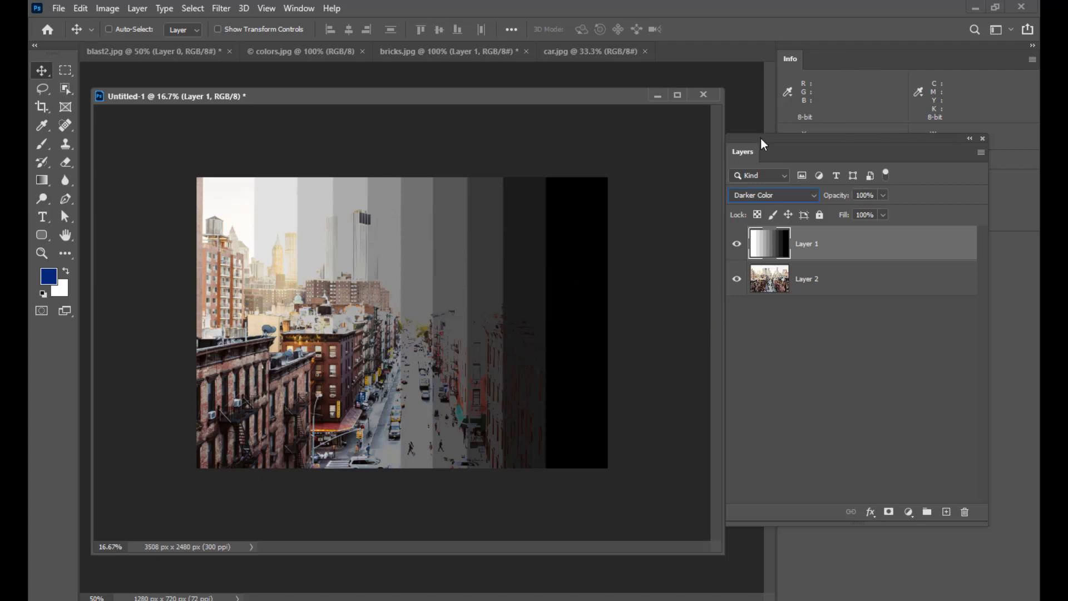
Set Layer 1's blend mode to Lighten, and preview Darken for comparison while keeping Lighten
{"action": "left_click", "coordinate": [813, 197]}
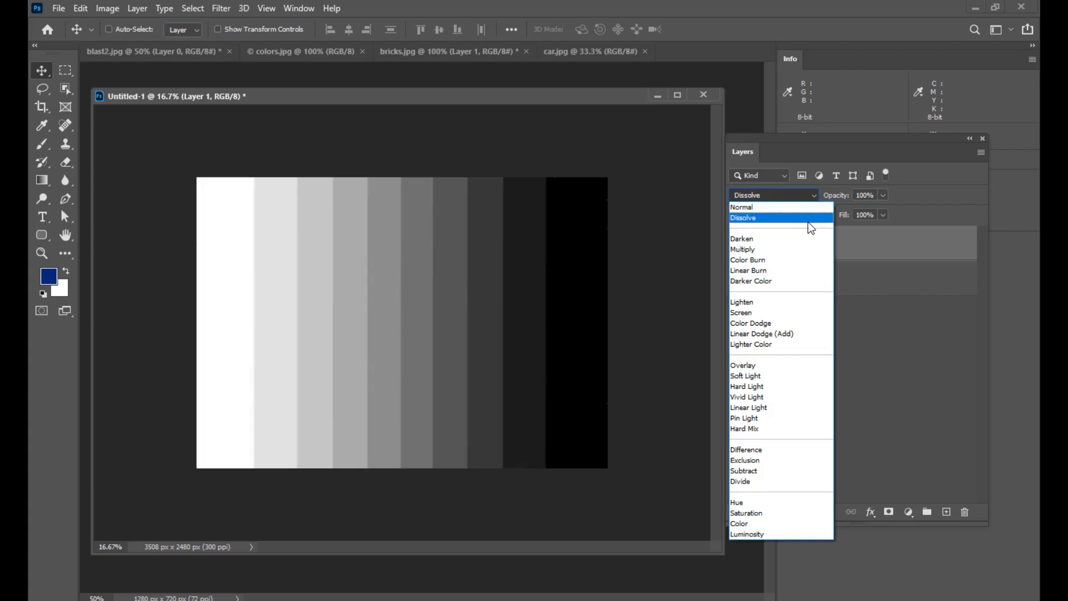
{"action": "left_click", "coordinate": [788, 307]}
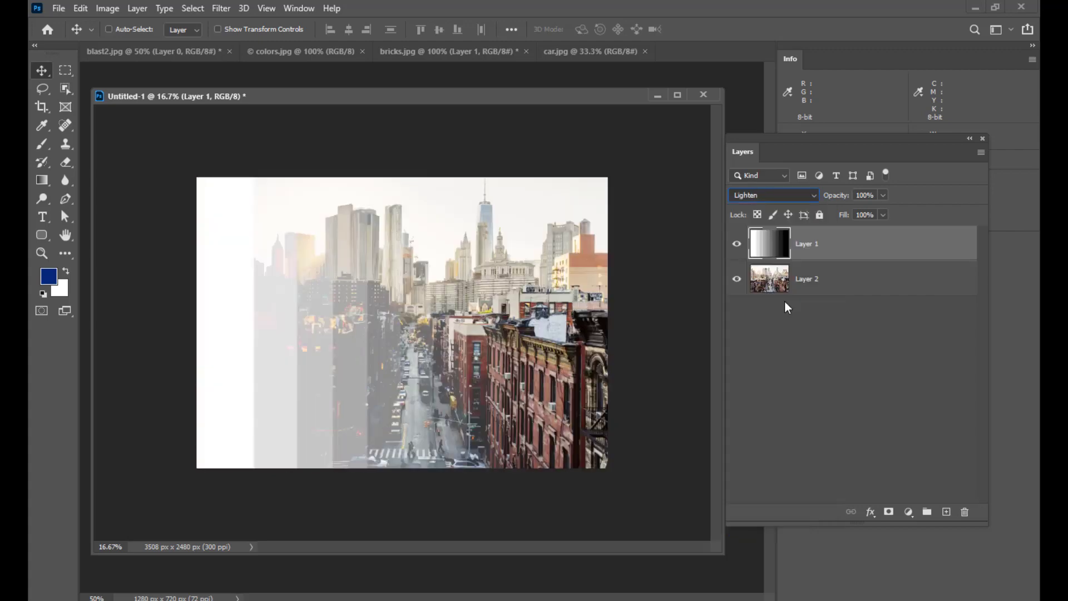
{"action": "left_click_drag", "start_coordinate": [755, 141], "coordinate": [765, 136]}
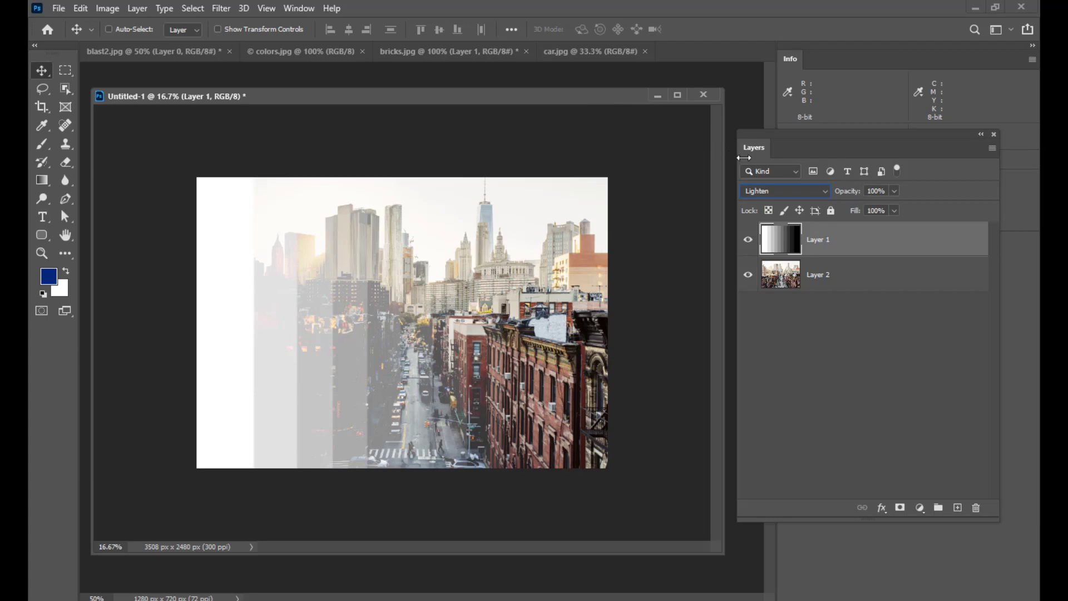
{"action": "left_click", "coordinate": [779, 187]}
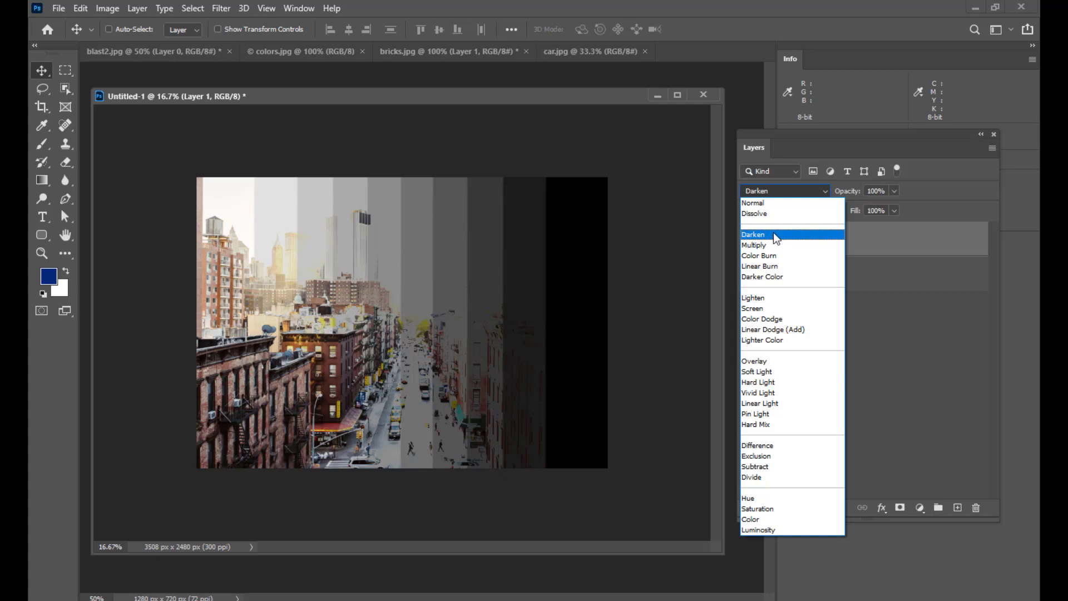
{"action": "left_click", "coordinate": [770, 298]}
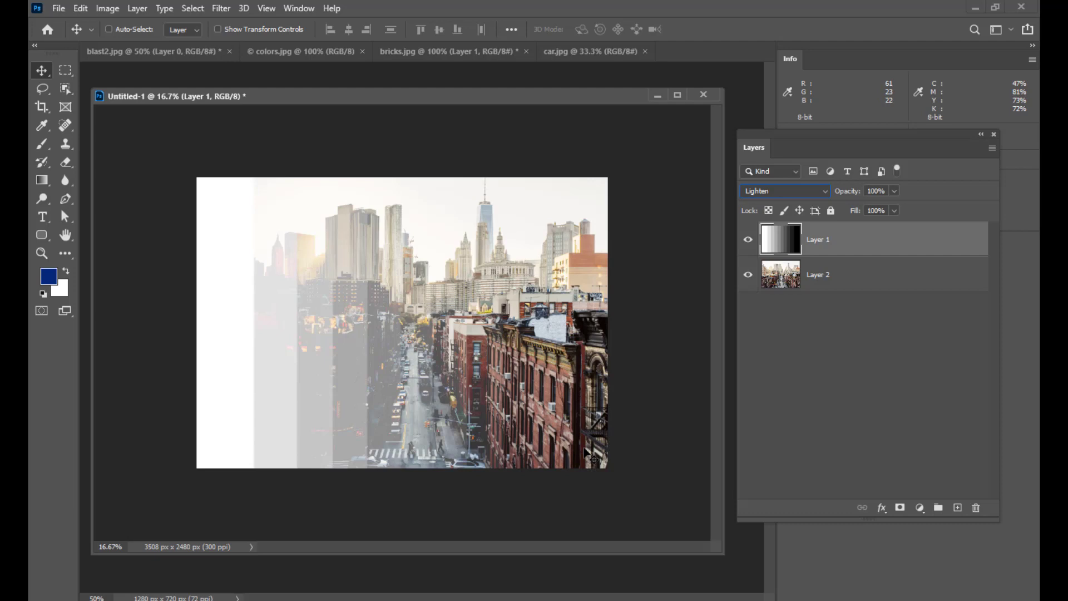
Change Layer 1's blend mode to Screen
{"action": "left_click", "coordinate": [802, 190]}
{"action": "left_click", "coordinate": [781, 310]}
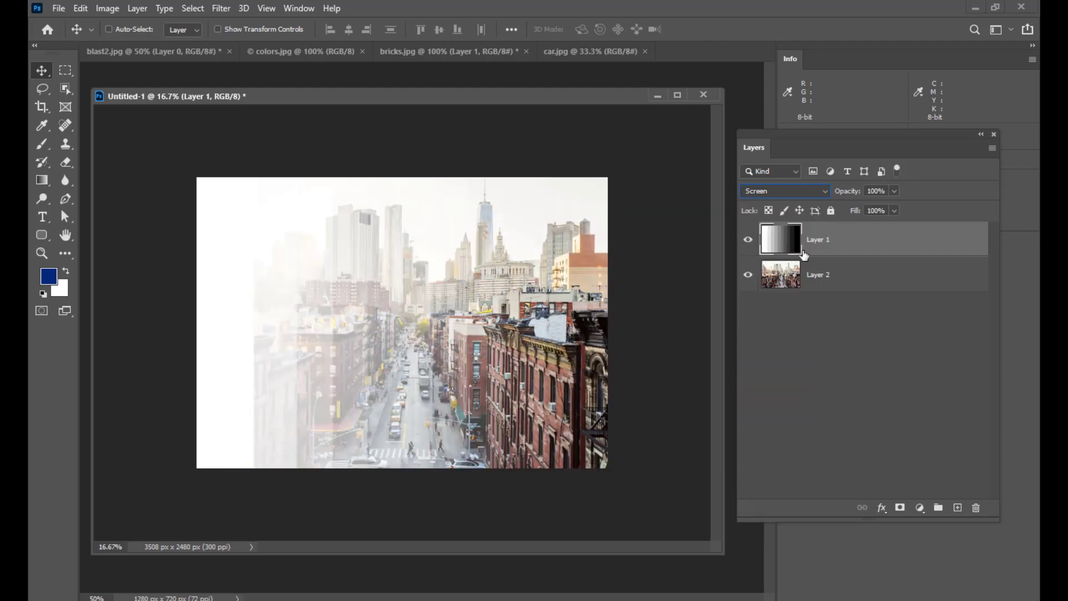
{"action": "left_click", "coordinate": [799, 191]}
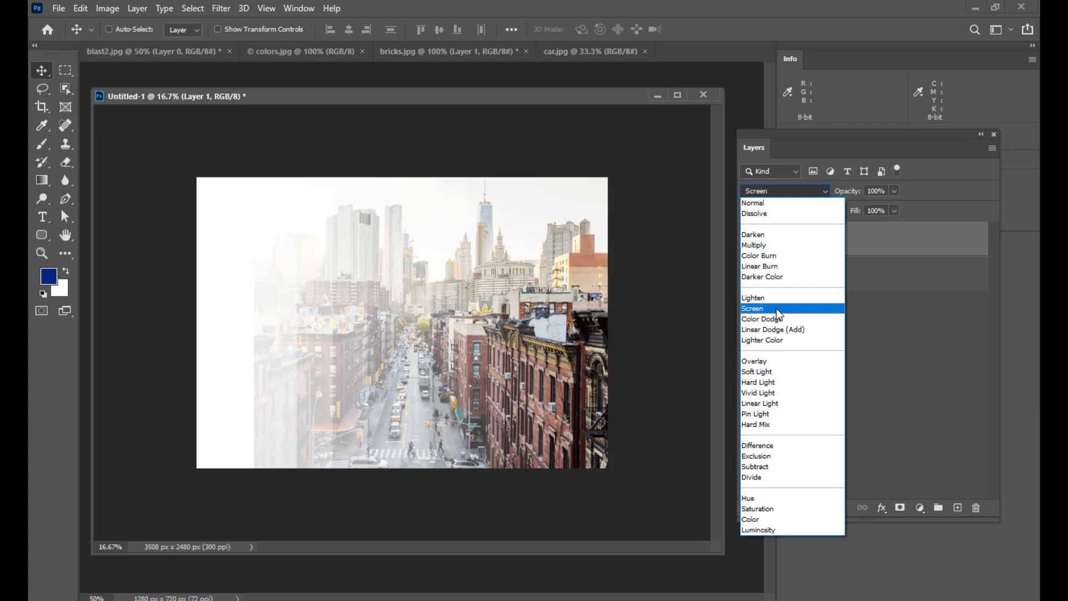
{"action": "left_click", "coordinate": [776, 308]}
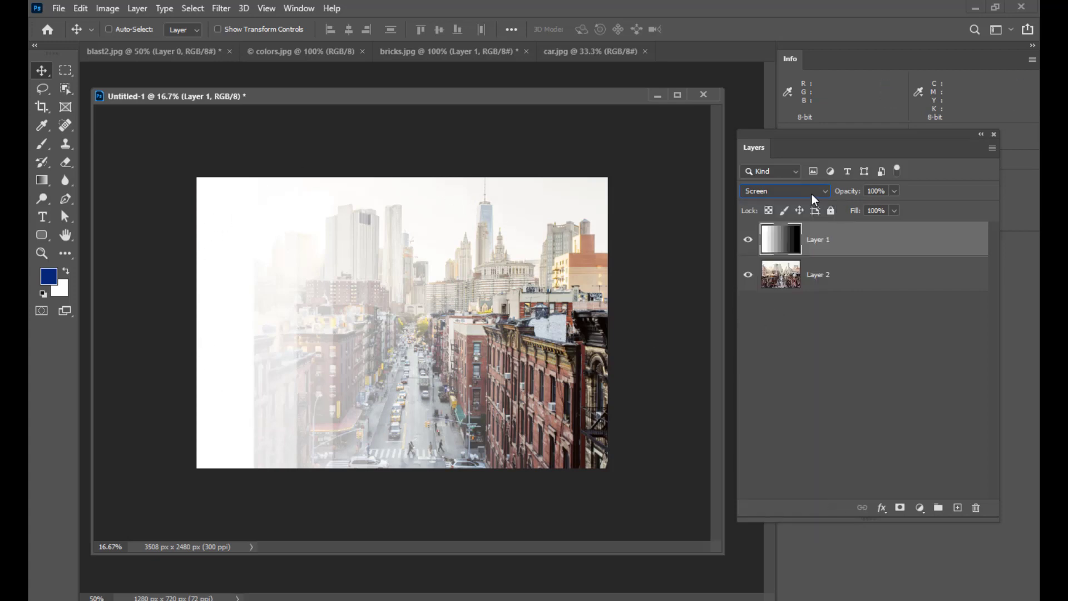
Return Layer 1 to Lighten to compare it with Screen, and set the blend mode back to Screen
{"action": "left_click", "coordinate": [791, 193]}
{"action": "left_click", "coordinate": [763, 298]}
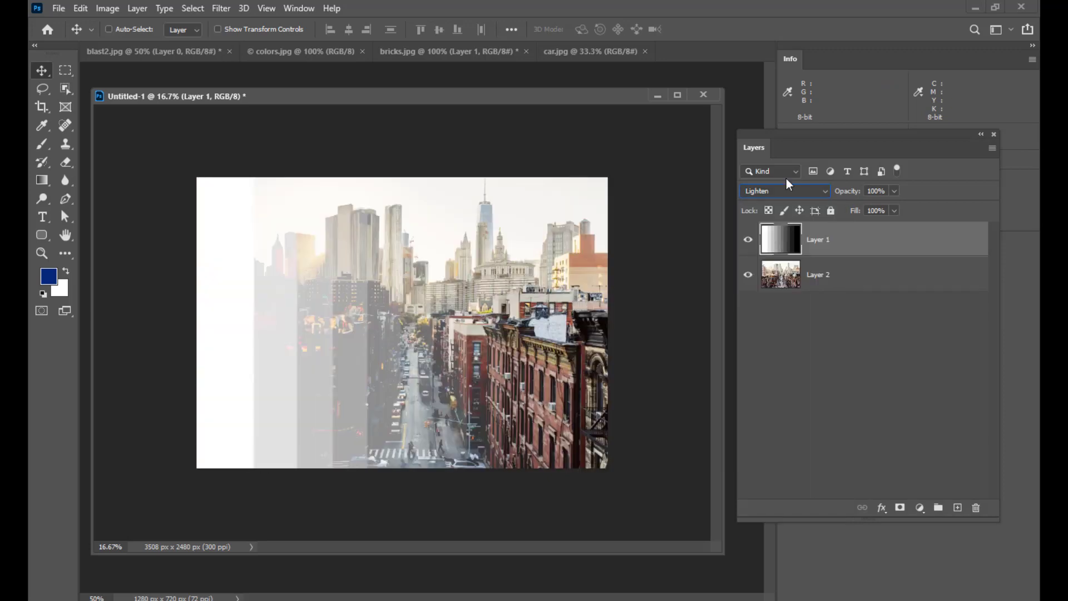
{"action": "left_click", "coordinate": [788, 191]}
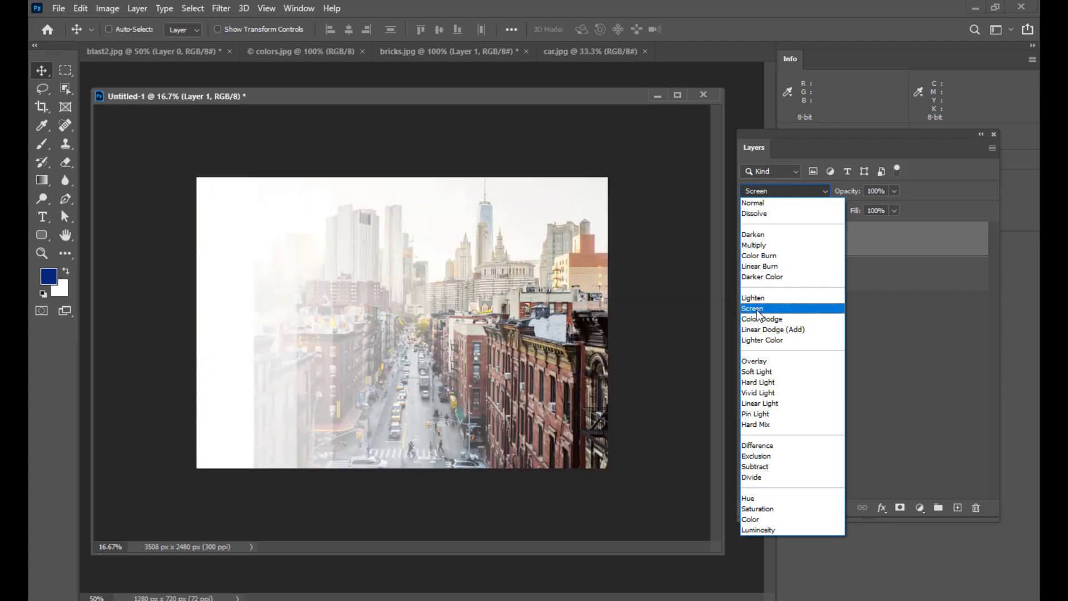
{"action": "left_click", "coordinate": [758, 309]}
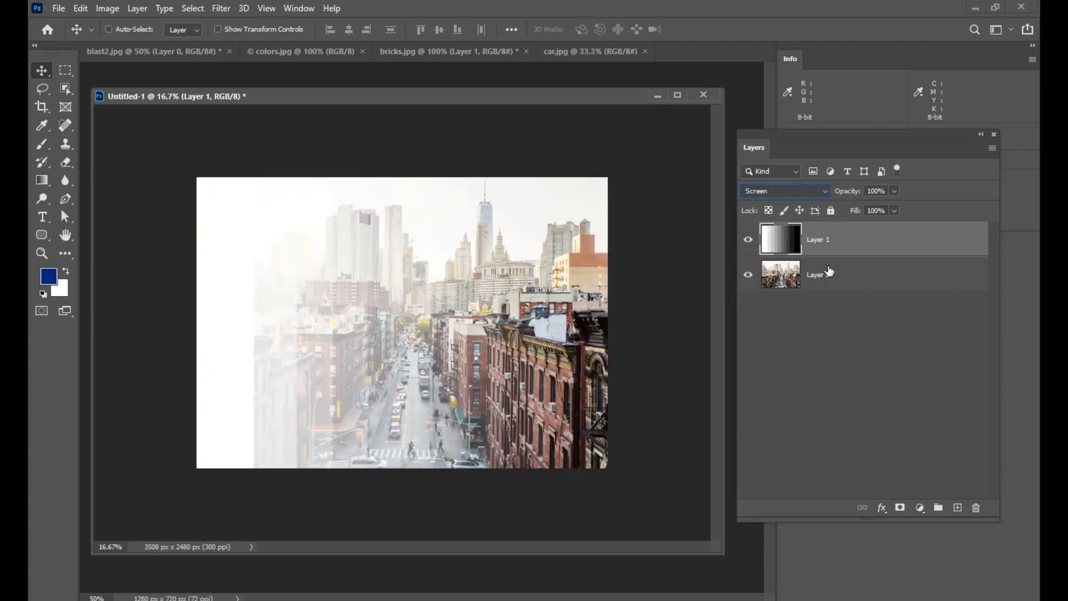
Change Layer 1's blend mode to Color Dodge, and preview Color Burn for comparison while keeping Color Dodge
{"action": "left_click", "coordinate": [782, 191]}
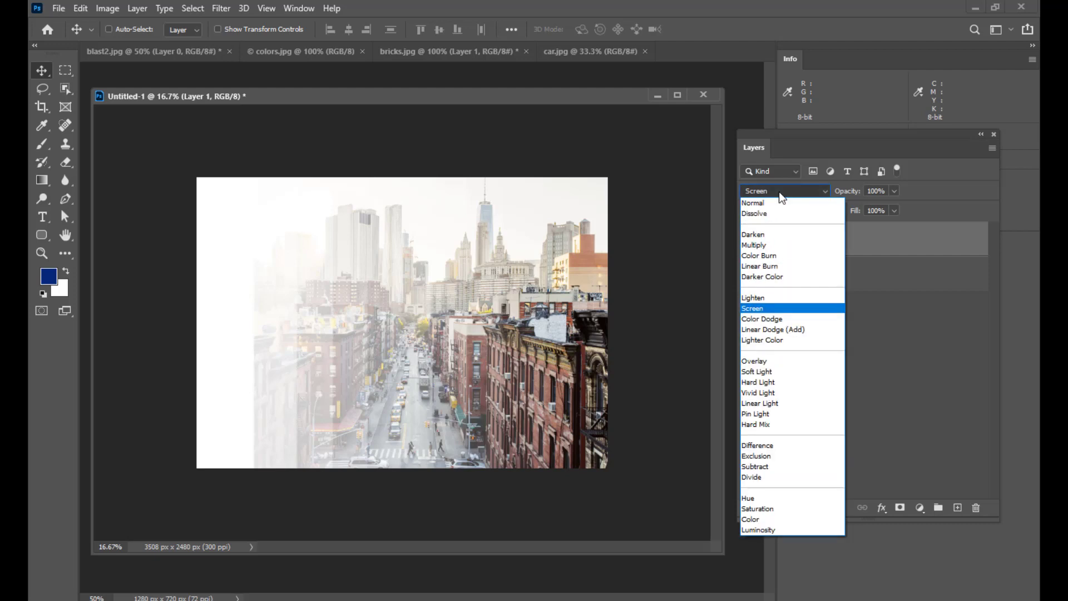
{"action": "left_click", "coordinate": [784, 319]}
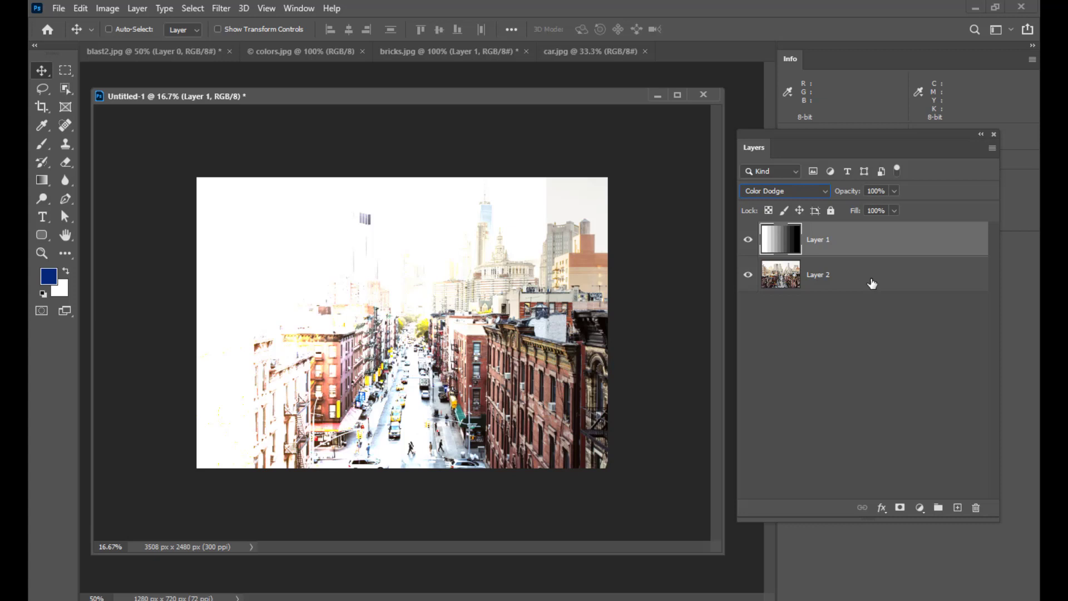
{"action": "left_click", "coordinate": [811, 191]}
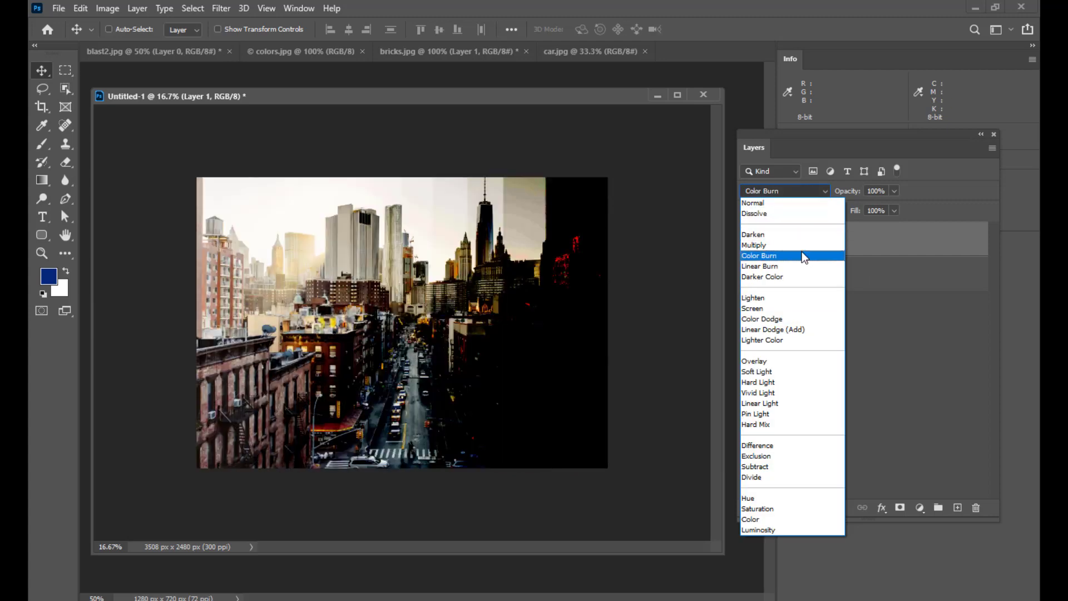
{"action": "left_click", "coordinate": [791, 318]}
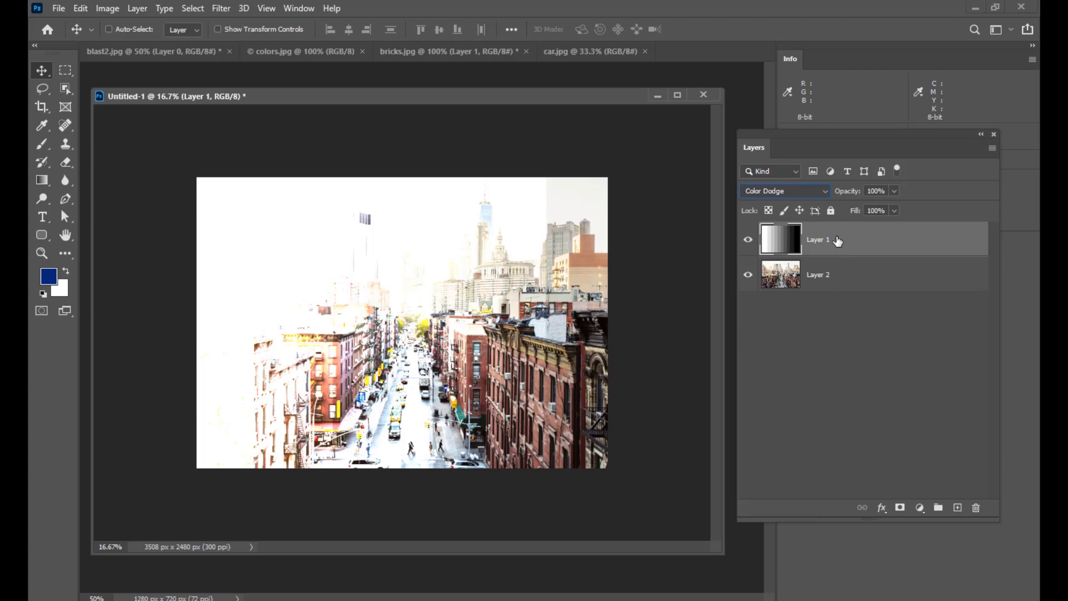
Switch Layer 1 to Color Burn to compare the two effects, and return it to Color Dodge
{"action": "left_click", "coordinate": [811, 194]}
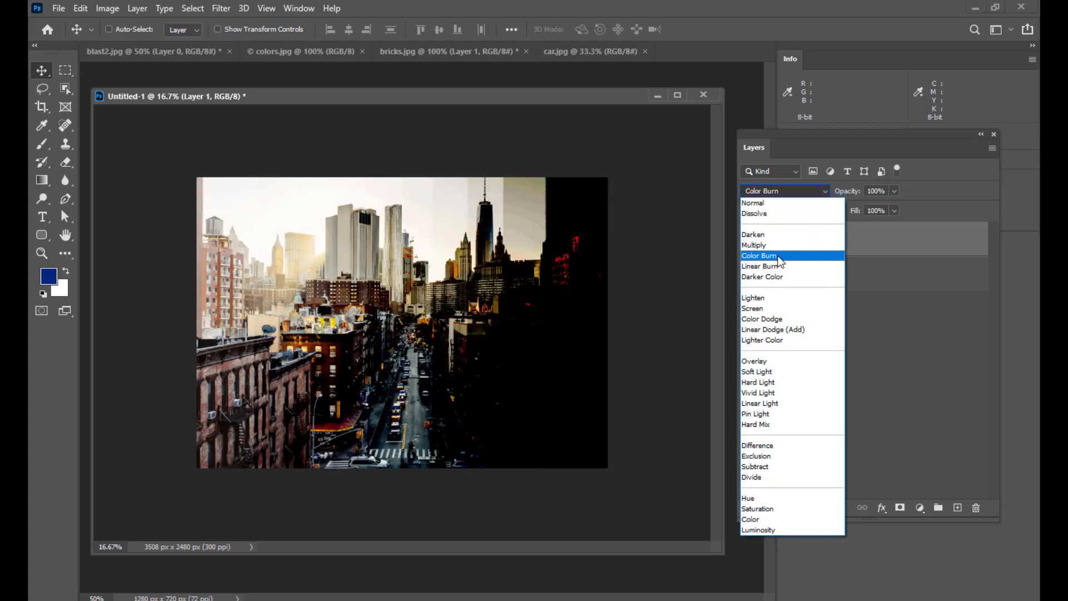
{"action": "left_click", "coordinate": [779, 257]}
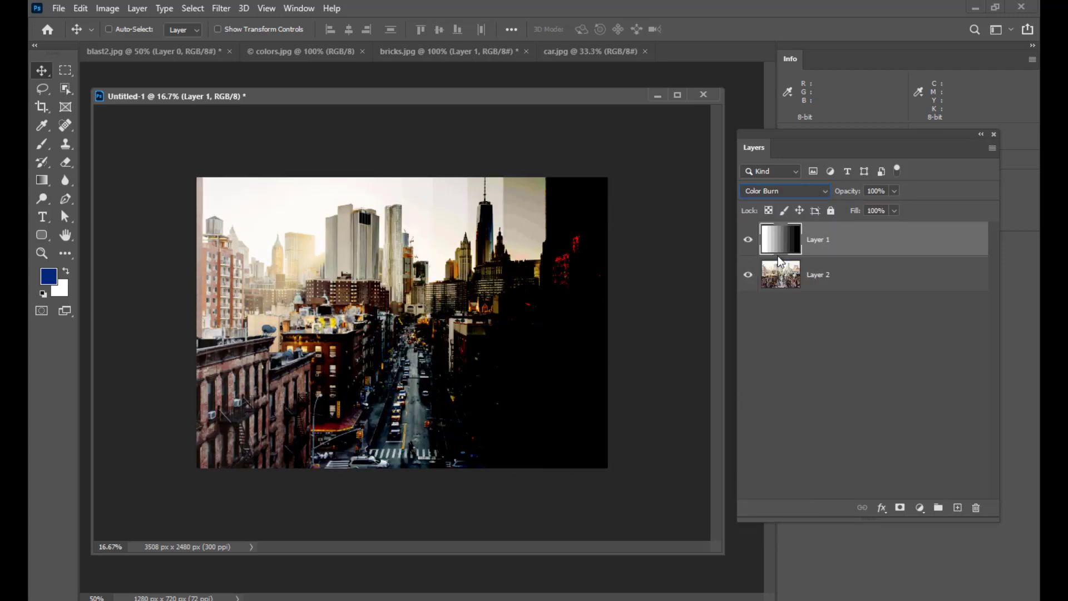
{"action": "left_click", "coordinate": [793, 193]}
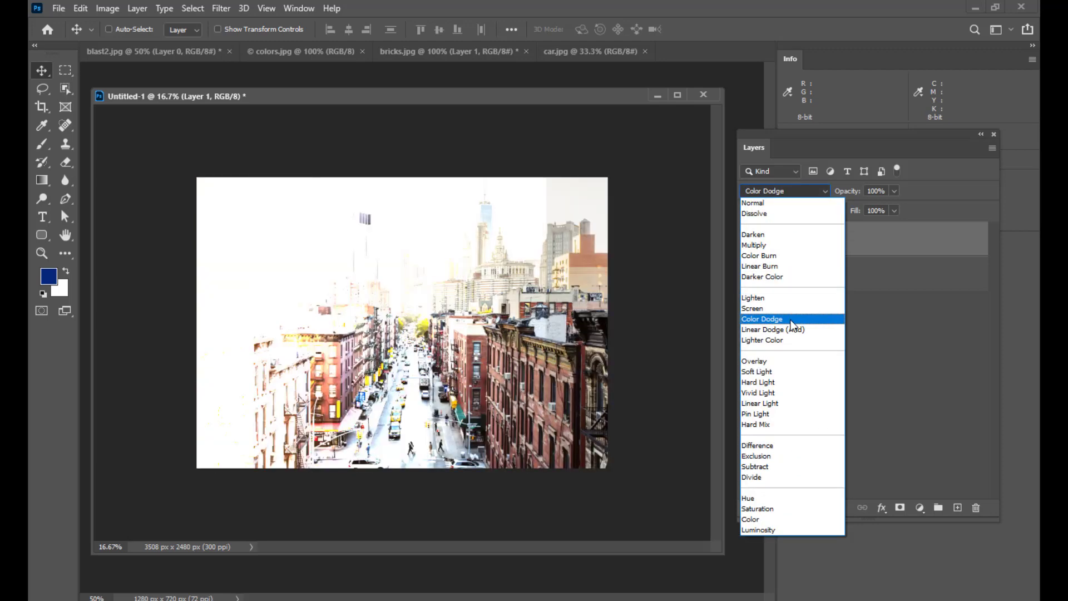
{"action": "left_click", "coordinate": [791, 319]}
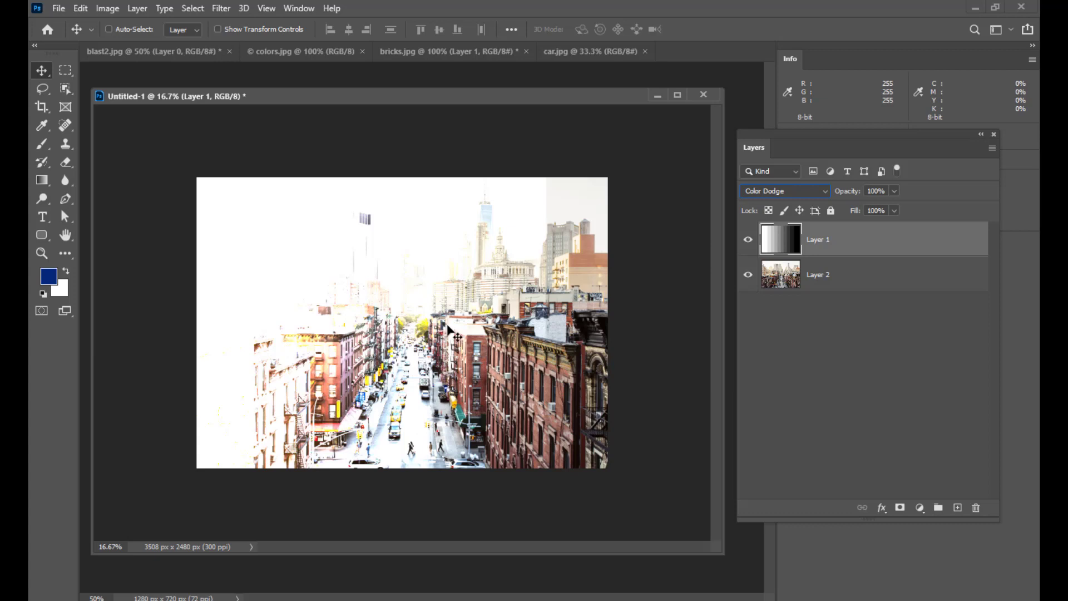
Set Layer 1's blend mode to Linear Dodge (Add), and preview Linear Burn for comparison while keeping Linear Dodge (Add)
{"action": "left_click", "coordinate": [802, 193]}
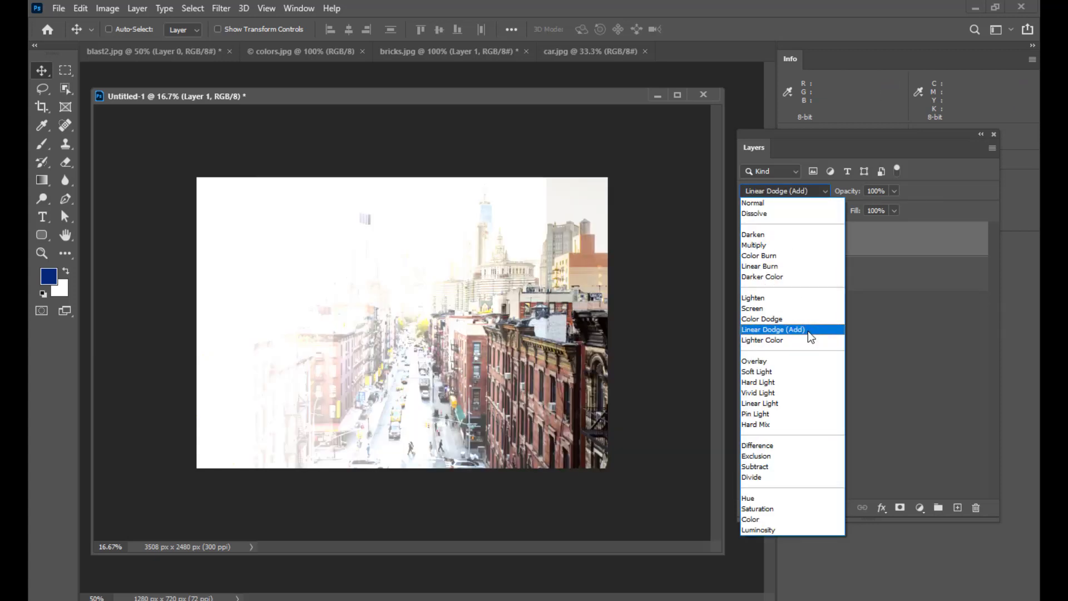
{"action": "left_click", "coordinate": [808, 331]}
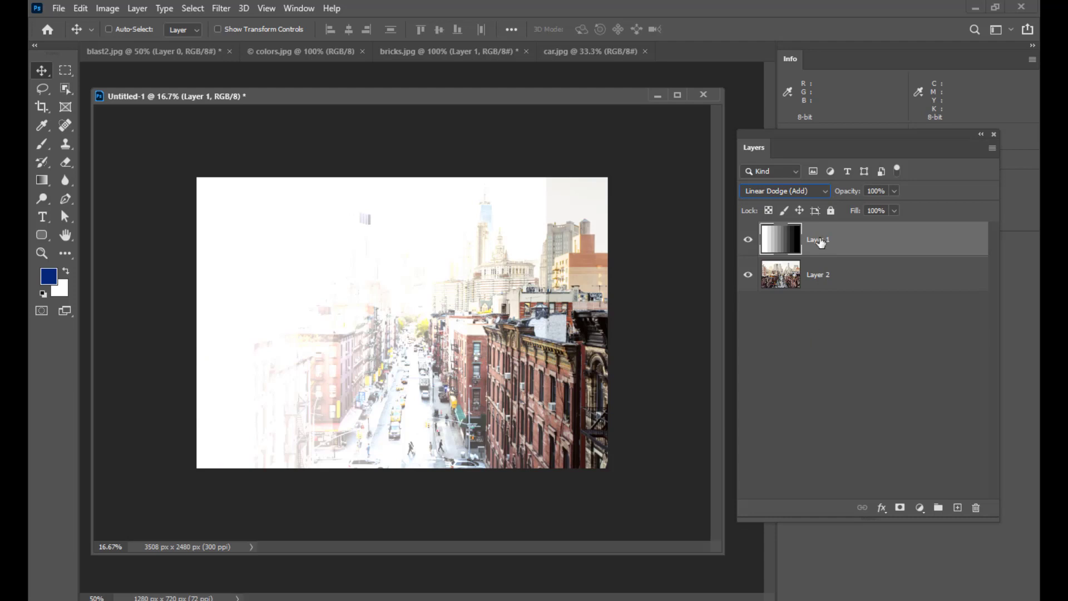
{"action": "left_click", "coordinate": [802, 189]}
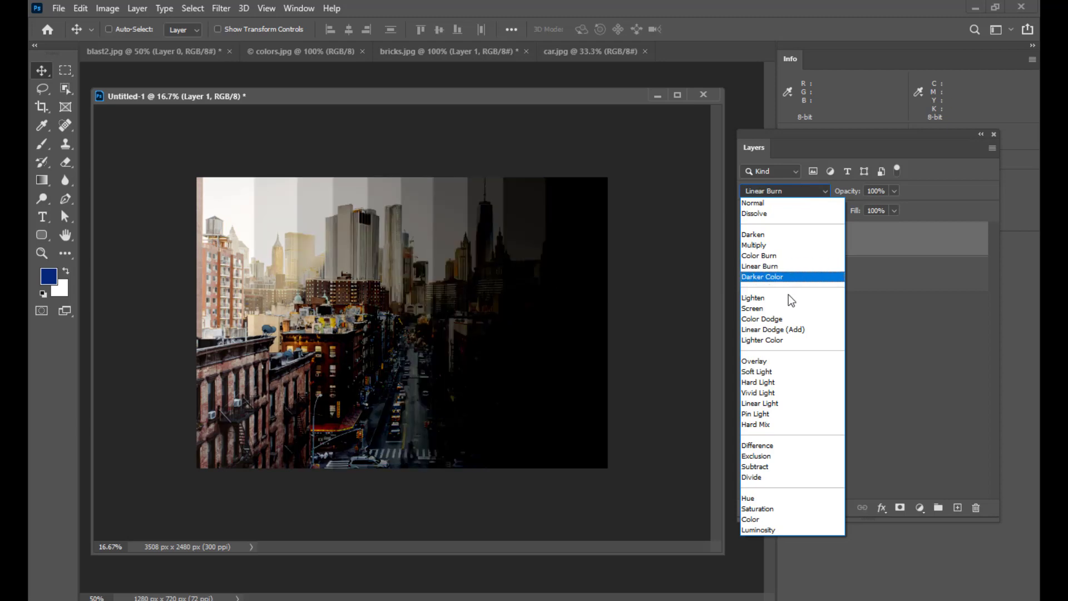
{"action": "left_click", "coordinate": [790, 329]}
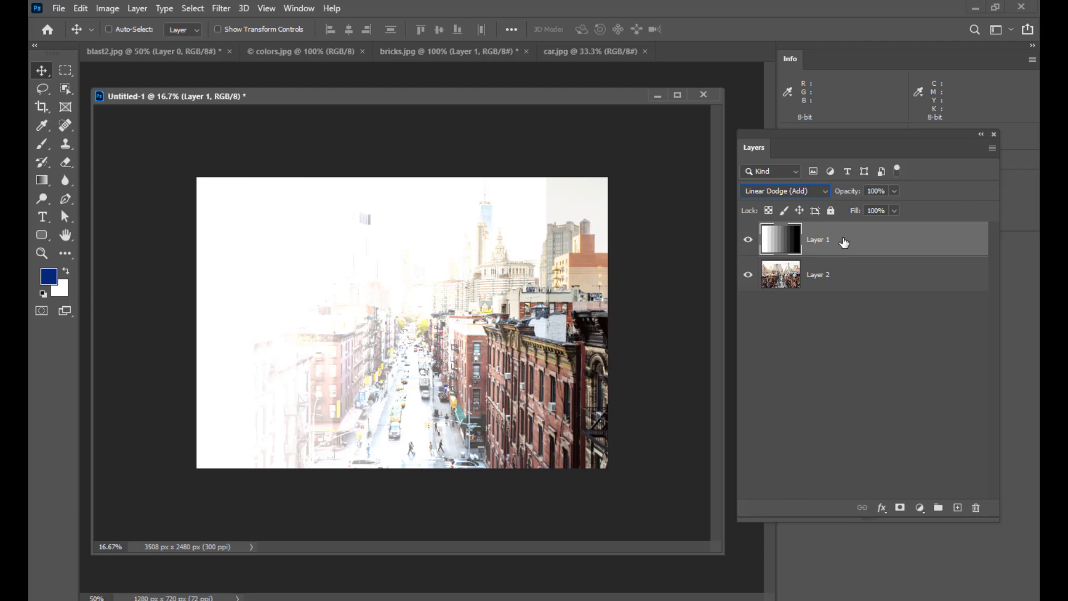
Set Layer 1's blend mode to Lighter Color, compare it with Darker Color, and restore Lighter Color
{"action": "left_click", "coordinate": [807, 190]}
{"action": "left_click", "coordinate": [807, 338]}
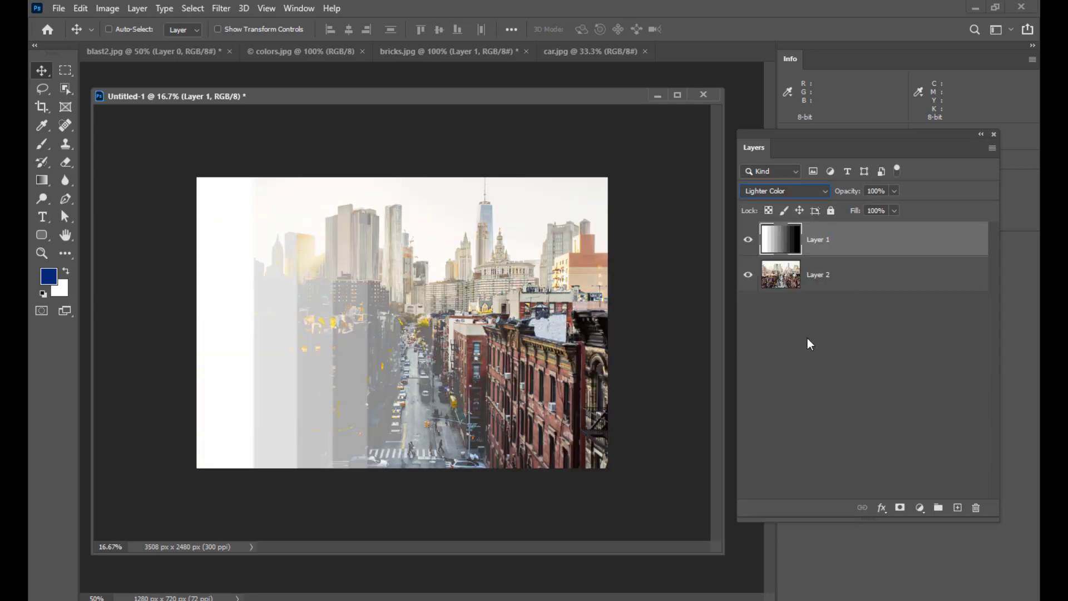
{"action": "left_click", "coordinate": [820, 195]}
{"action": "left_click", "coordinate": [786, 282]}
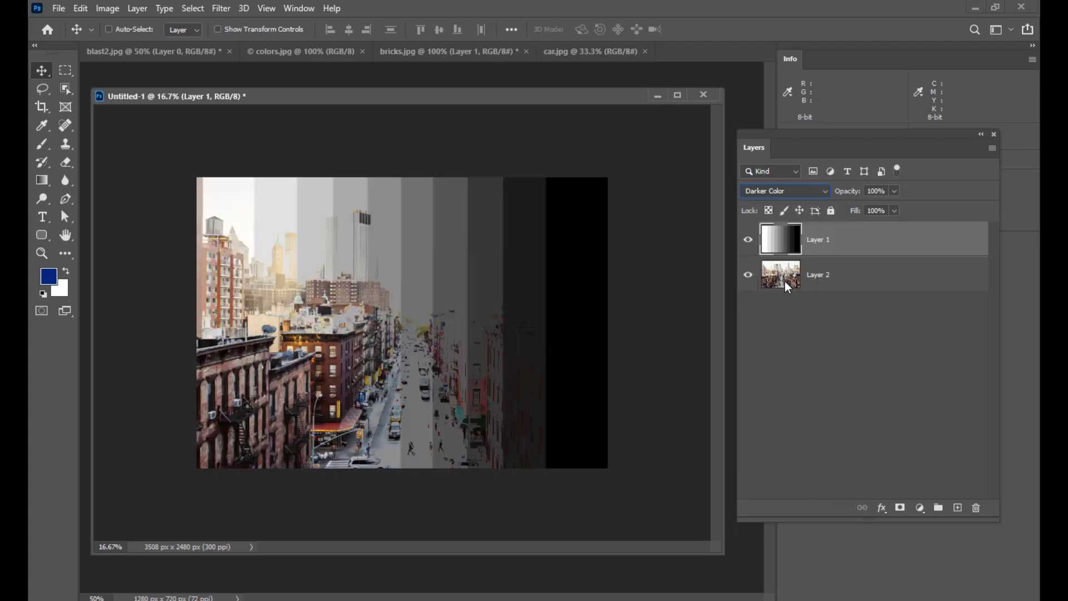
{"action": "left_click", "coordinate": [794, 193]}
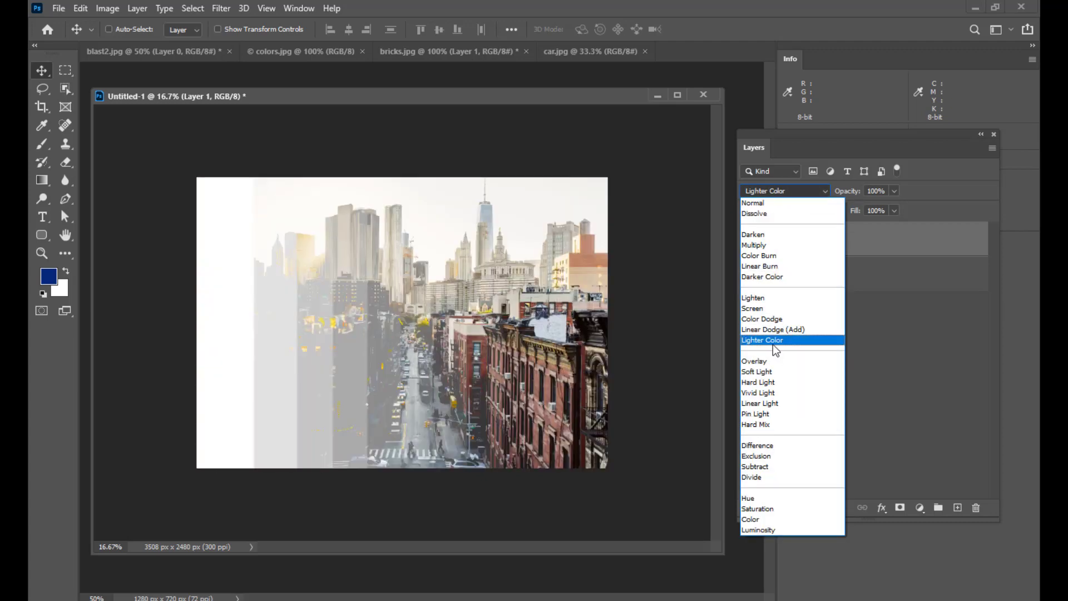
{"action": "left_click", "coordinate": [773, 343]}
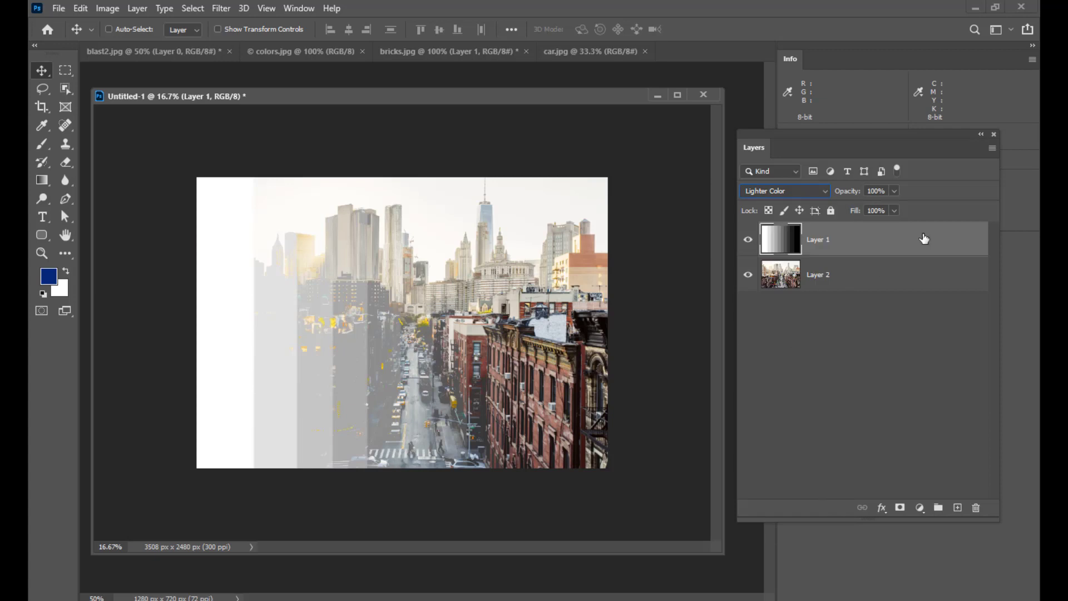
Change Layer 1's blend mode to Overlay and shift the Untitled-1 document window slightly
{"action": "left_click", "coordinate": [818, 192]}
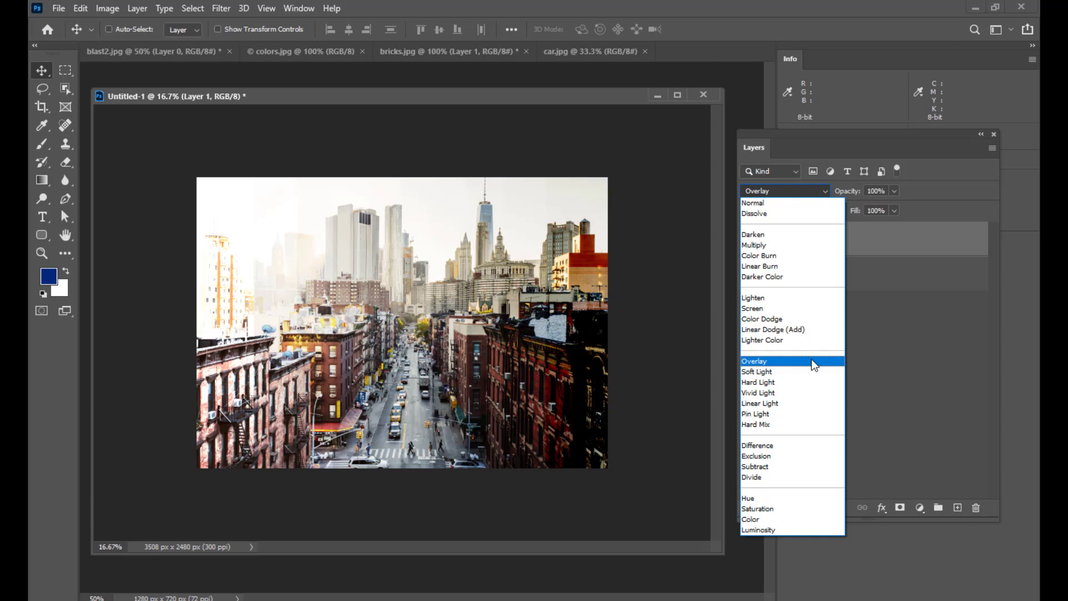
{"action": "left_click", "coordinate": [811, 361]}
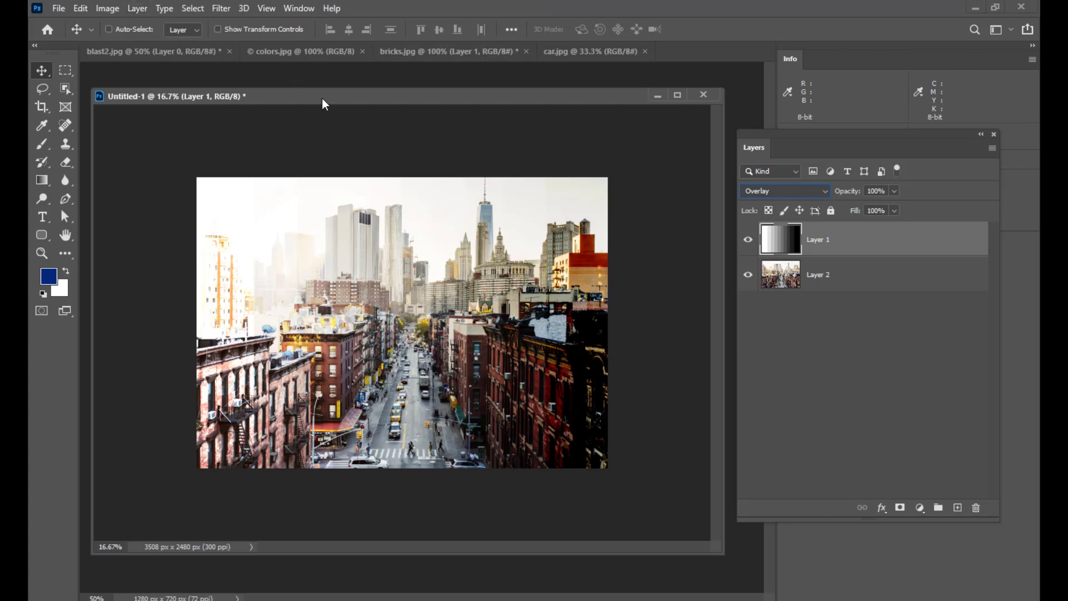
{"action": "left_click_drag", "start_coordinate": [324, 97], "coordinate": [336, 99]}
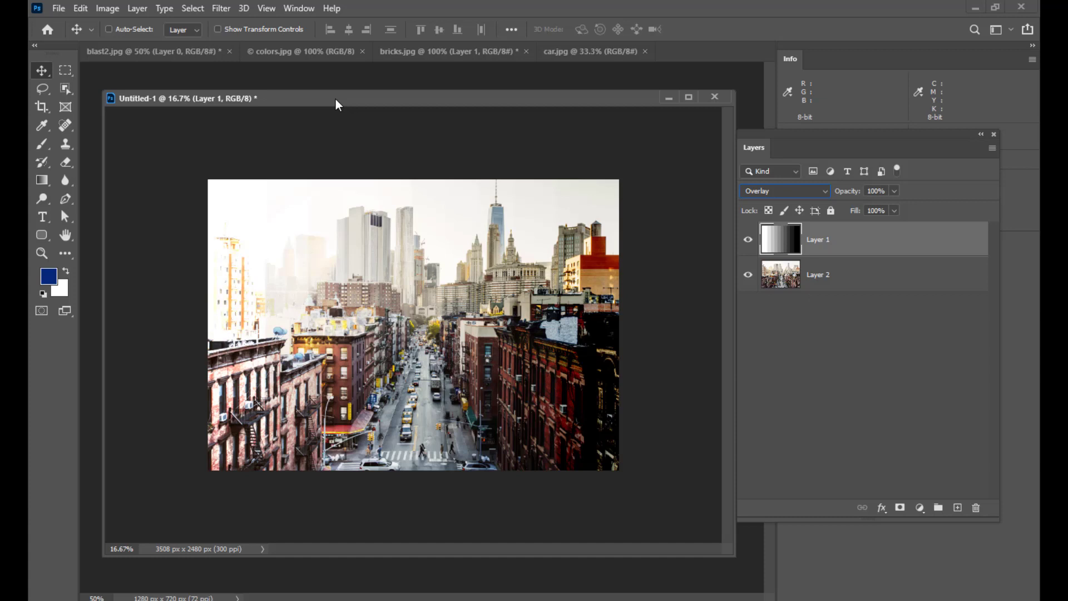
{"action": "left_click_drag", "start_coordinate": [472, 100], "coordinate": [469, 101]}
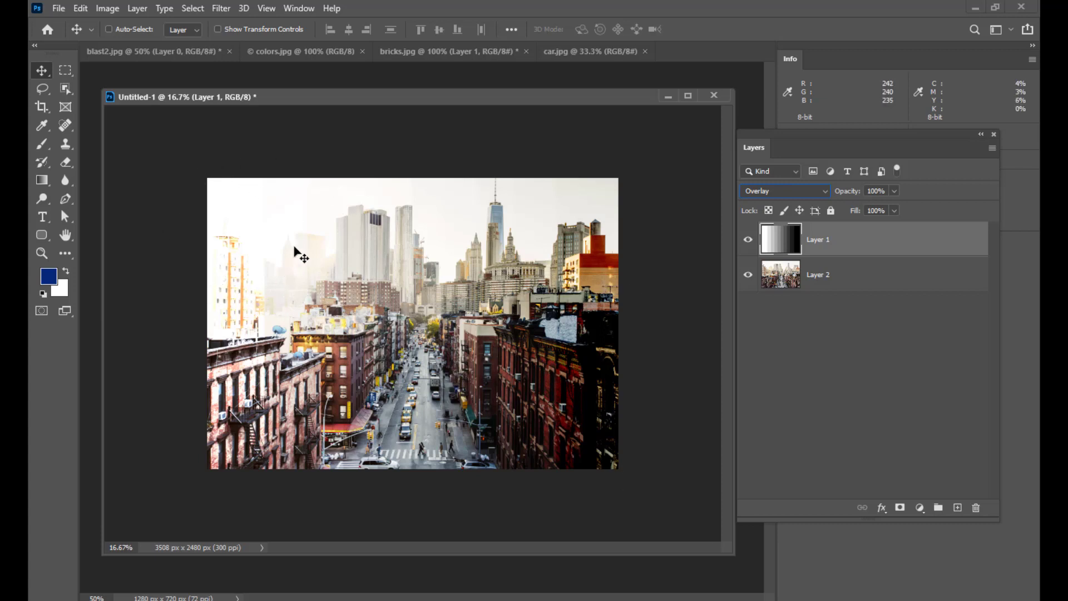
Set Layer 1 to Normal to examine its grayscale stripes, and return the blend mode to Overlay
{"action": "left_click", "coordinate": [779, 191]}
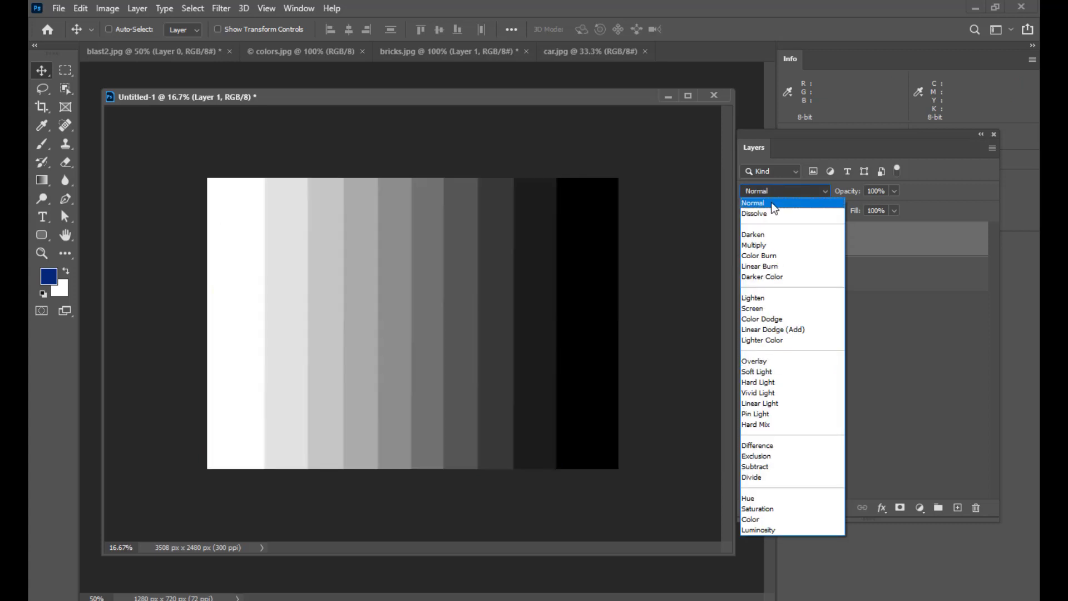
{"action": "left_click", "coordinate": [774, 204]}
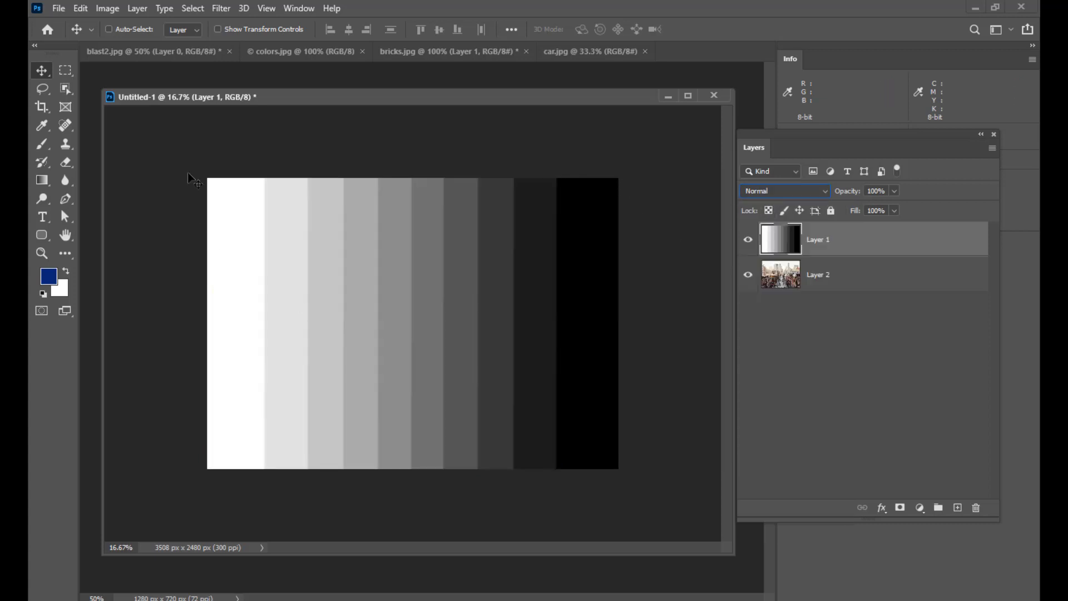
{"action": "left_click", "coordinate": [780, 192]}
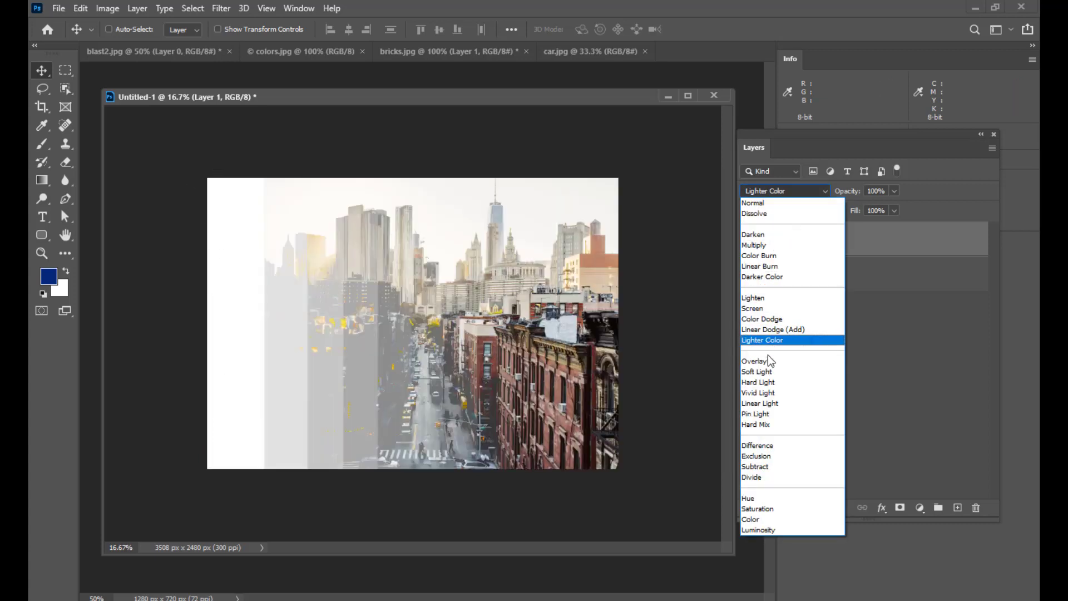
{"action": "left_click", "coordinate": [768, 361]}
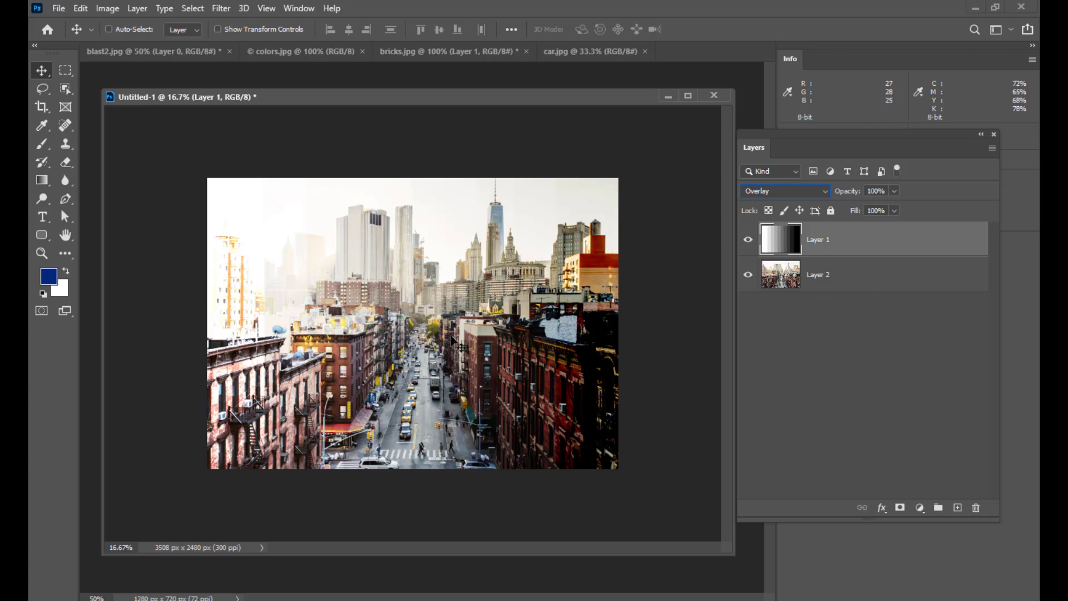
Change Layer 1's blend mode to Soft Light
{"action": "left_click", "coordinate": [793, 193]}
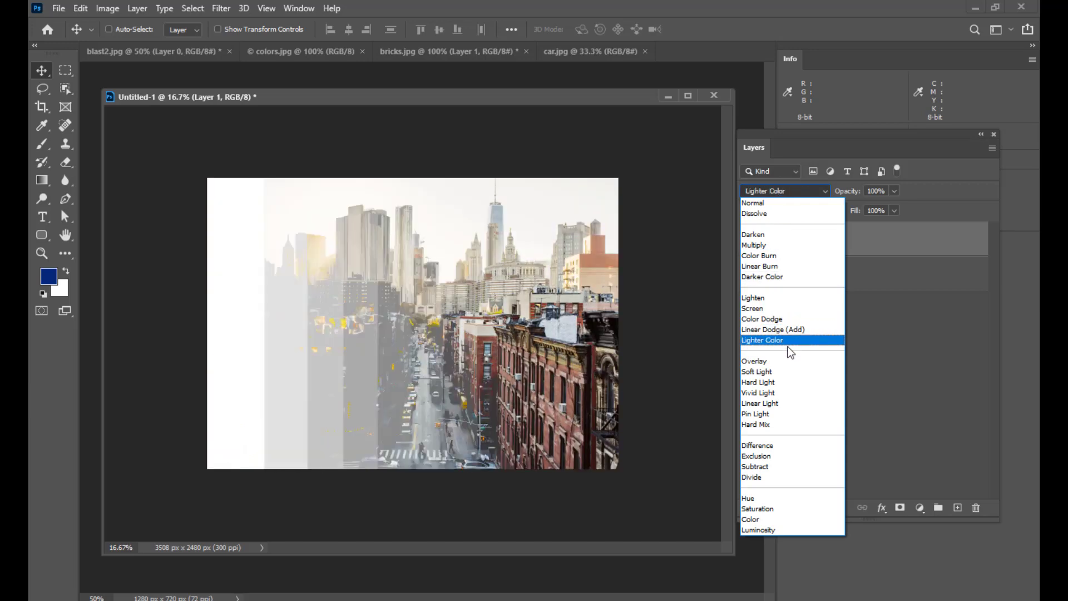
{"action": "left_click", "coordinate": [786, 370]}
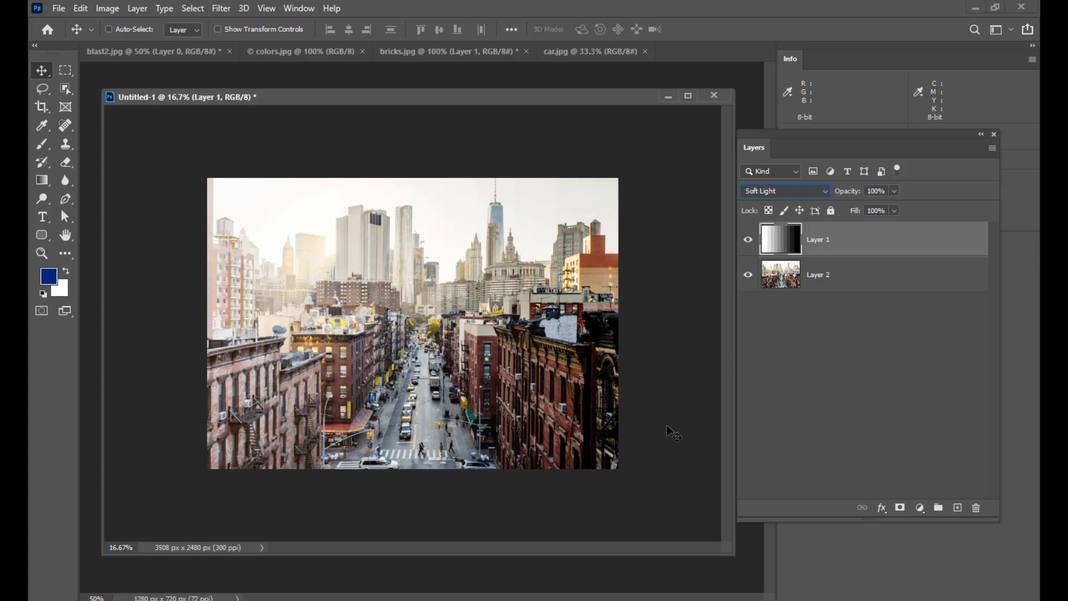
Set Layer 1's blend mode to Hard Light, and preview Screen for comparison while keeping Hard Light
{"action": "left_click", "coordinate": [794, 189]}
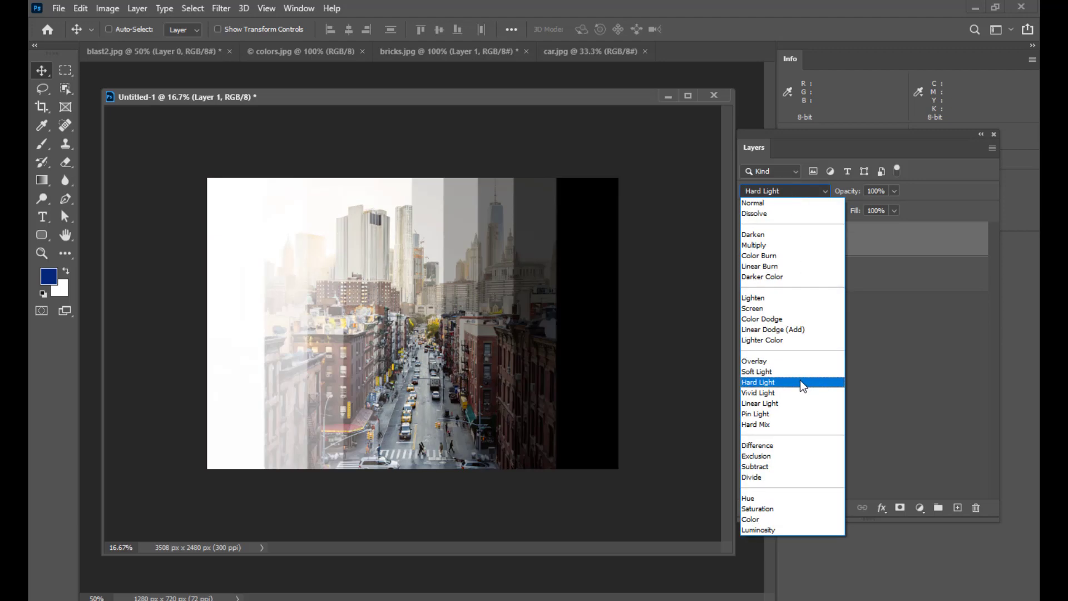
{"action": "left_click", "coordinate": [800, 382]}
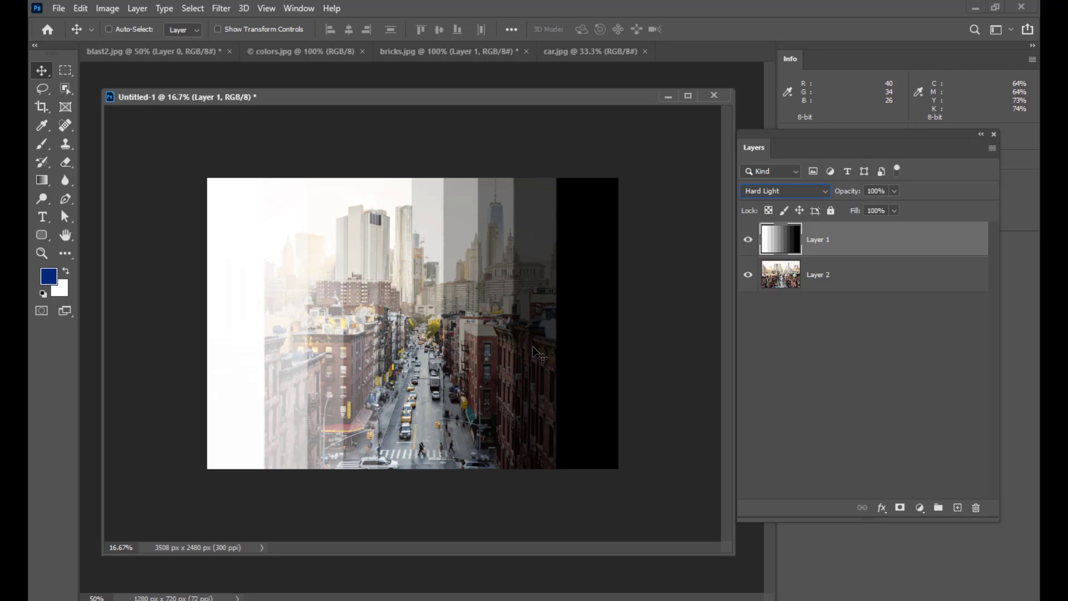
{"action": "left_click", "coordinate": [814, 191]}
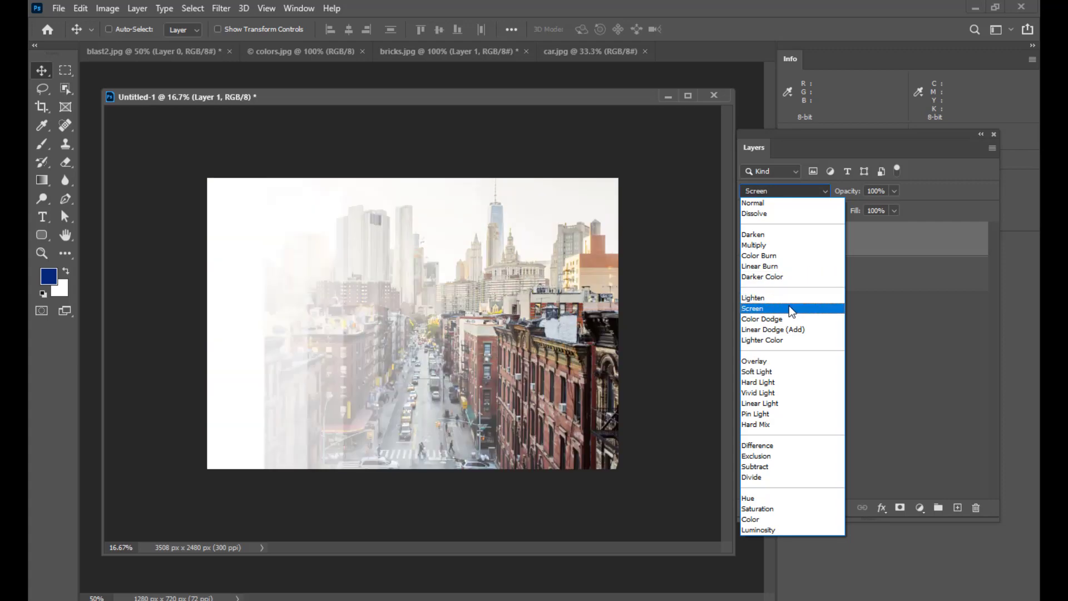
{"action": "left_click", "coordinate": [792, 382]}
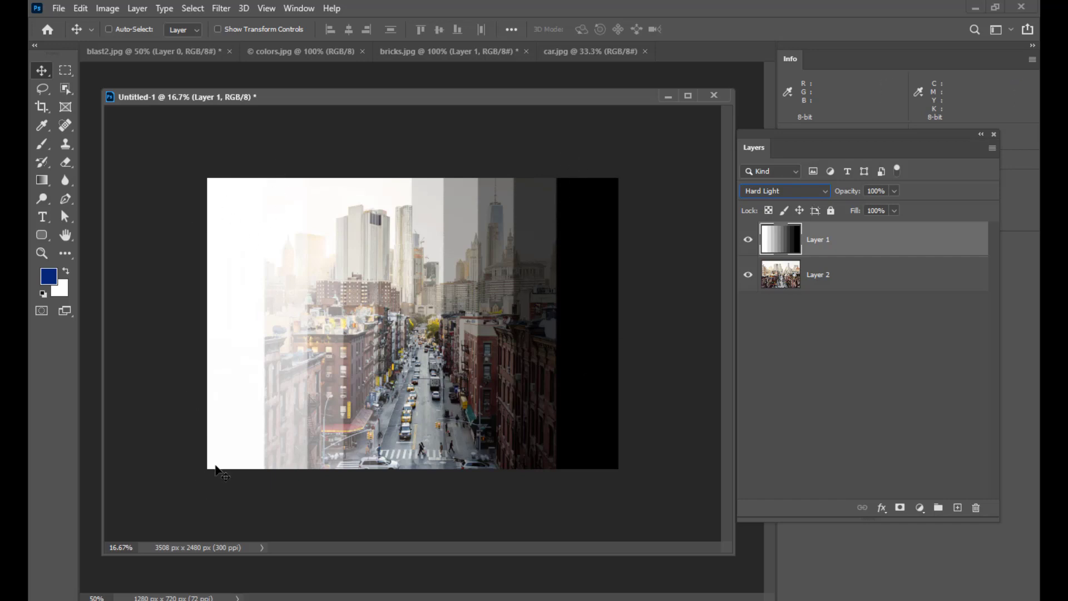
{"action": "left_click", "coordinate": [816, 193]}
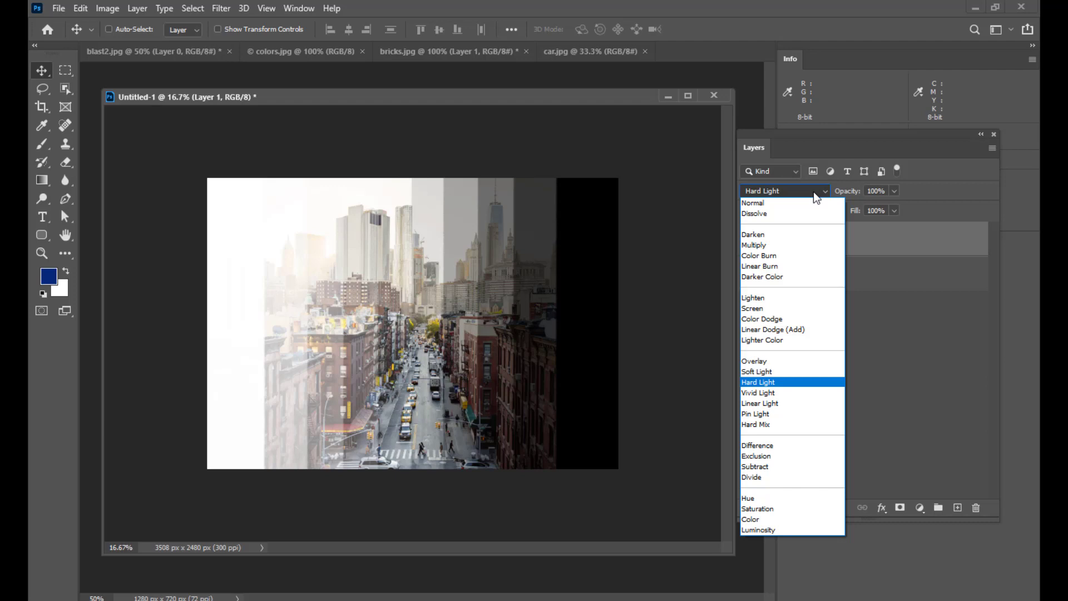
{"action": "left_click", "coordinate": [813, 191]}
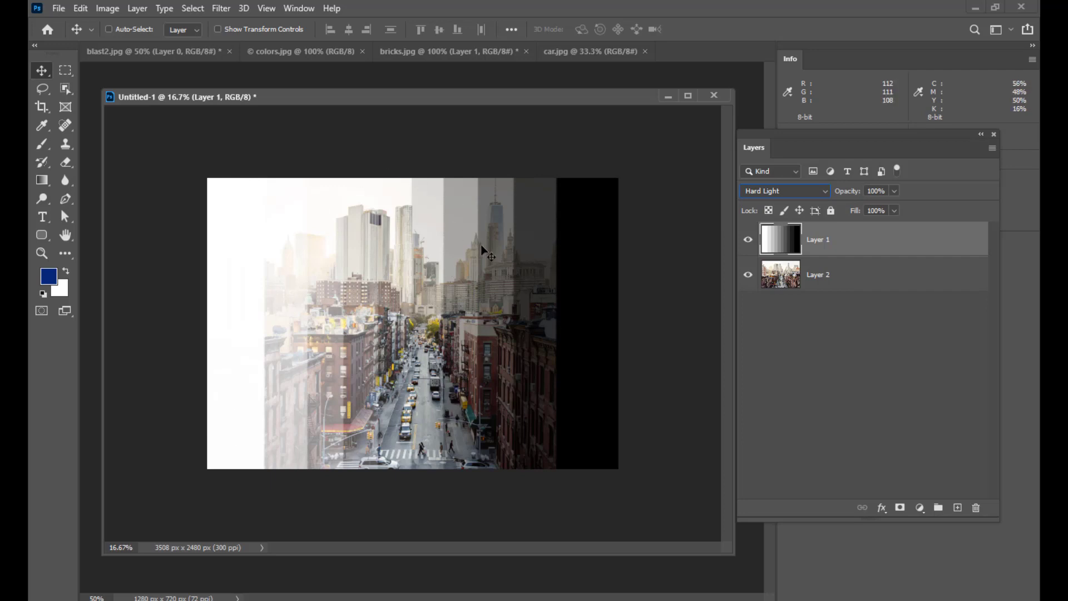
Change Layer 1's blend mode to Vivid Light
{"action": "left_click", "coordinate": [813, 193]}
{"action": "left_click", "coordinate": [787, 389]}
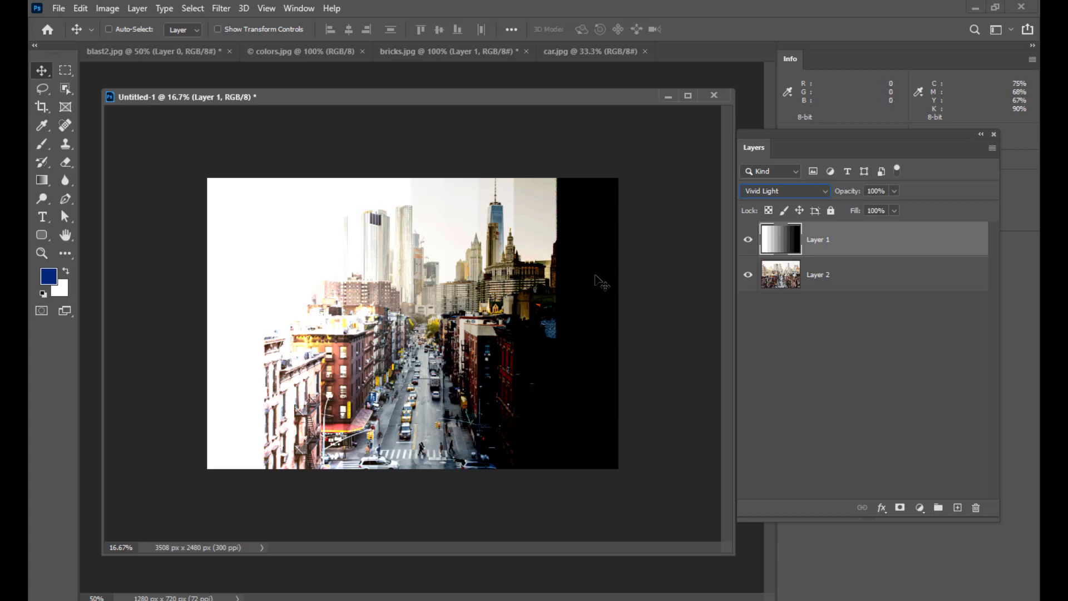
{"action": "left_click", "coordinate": [800, 192]}
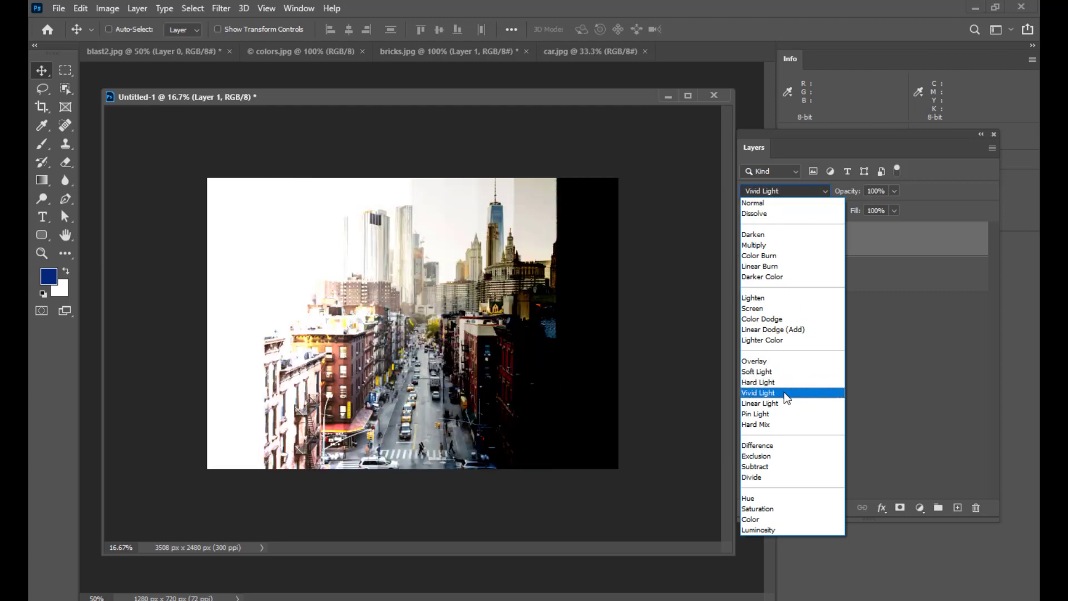
{"action": "left_click", "coordinate": [783, 392]}
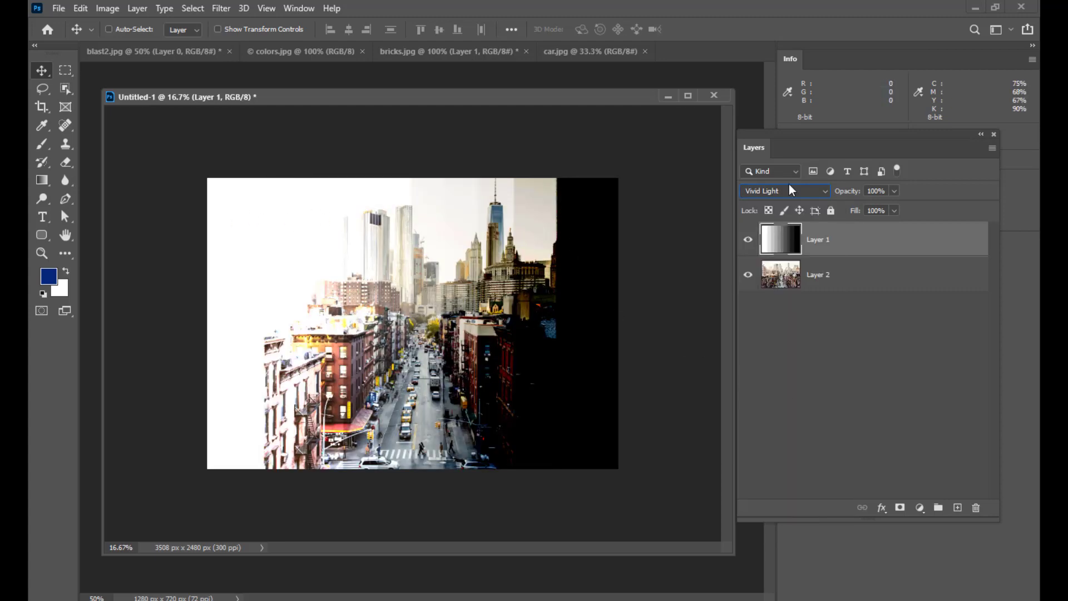
Try Color Burn and Color Dodge on Layer 1 for comparison, and return its blend mode to Vivid Light
{"action": "left_click", "coordinate": [810, 190]}
{"action": "left_click", "coordinate": [776, 255]}
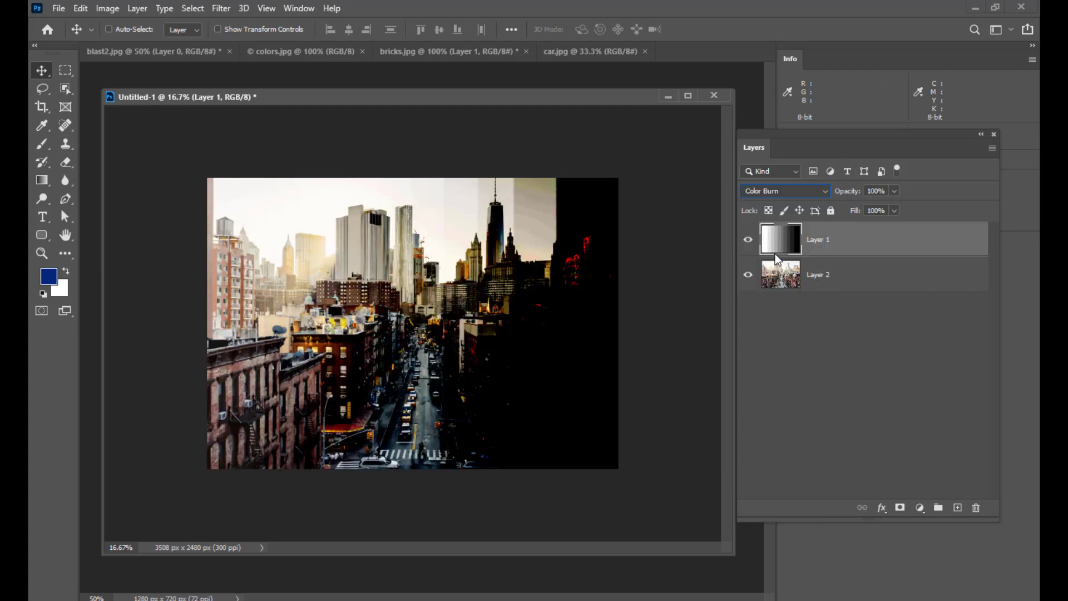
{"action": "left_click", "coordinate": [786, 190]}
{"action": "left_click", "coordinate": [781, 312]}
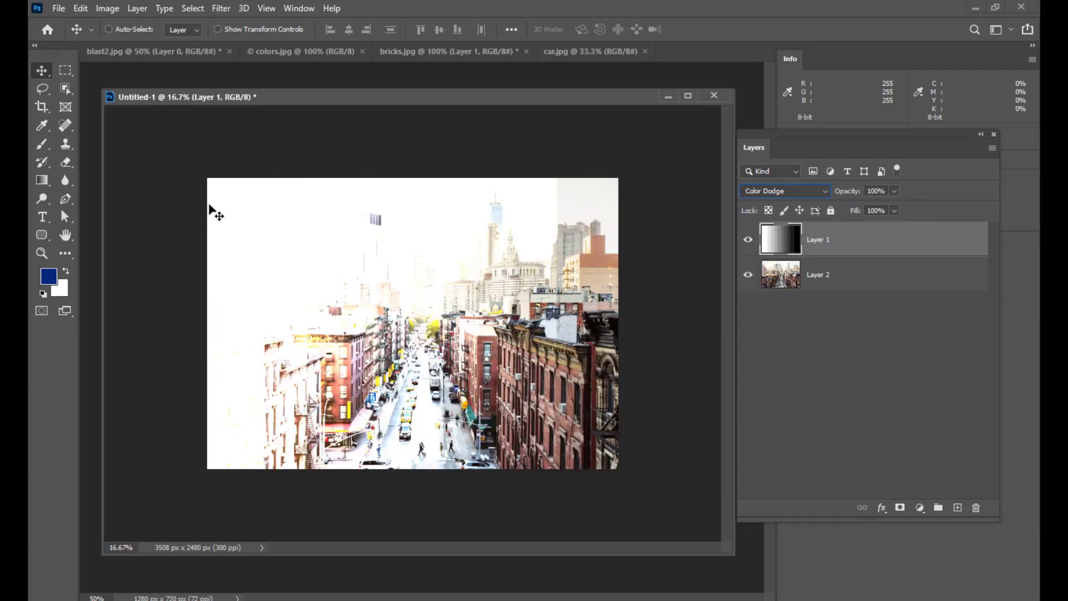
{"action": "left_click", "coordinate": [798, 189]}
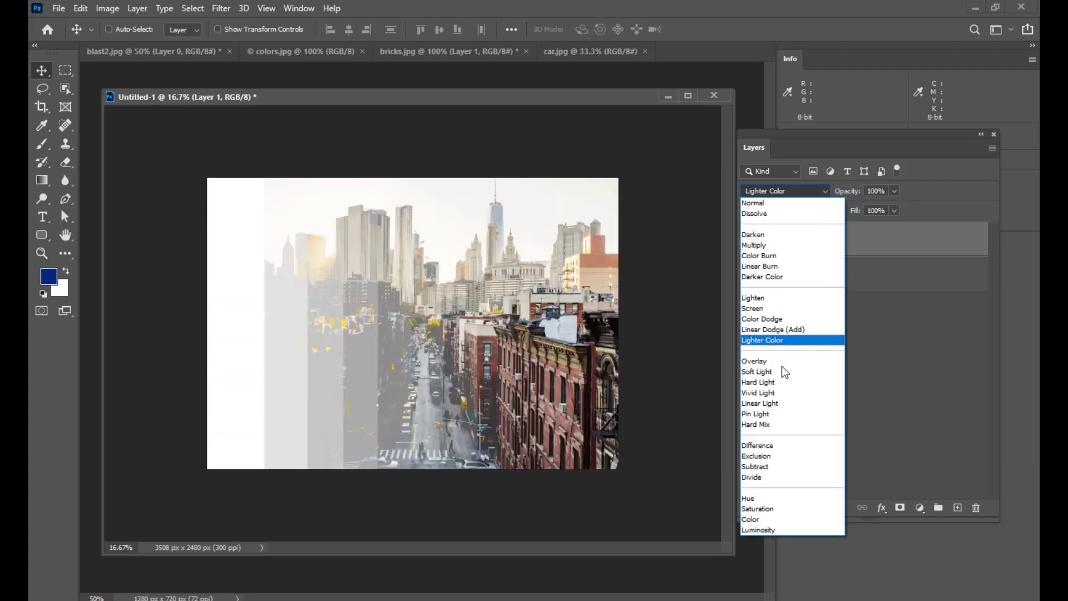
{"action": "left_click", "coordinate": [782, 391]}
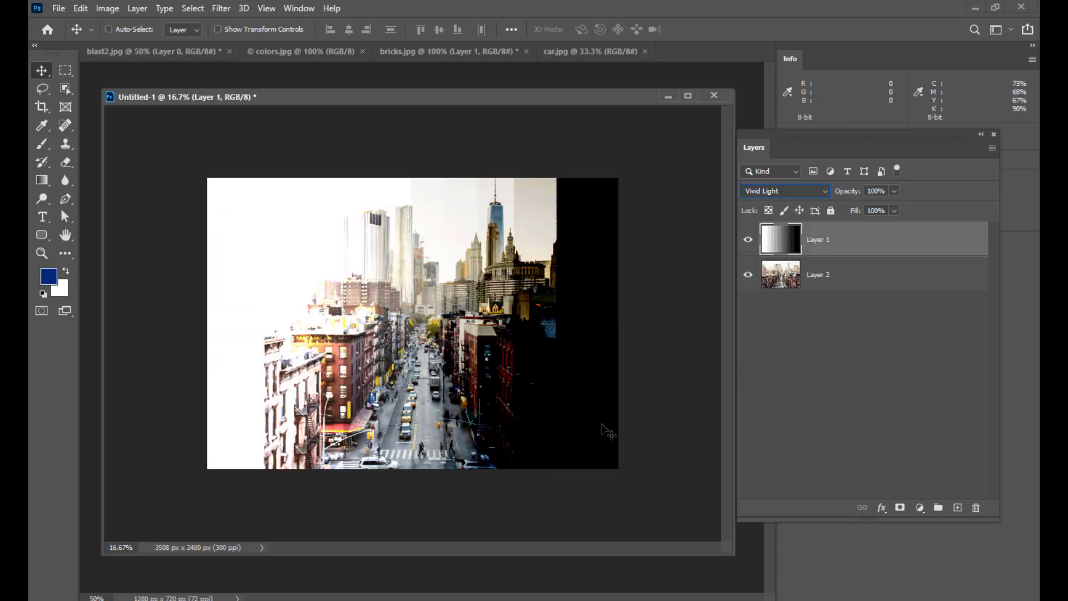
Set Layer 1's blend mode to Linear Light, comparing it with Linear Burn and Linear Dodge (Add) before returning to Linear Light
{"action": "left_click", "coordinate": [759, 192]}
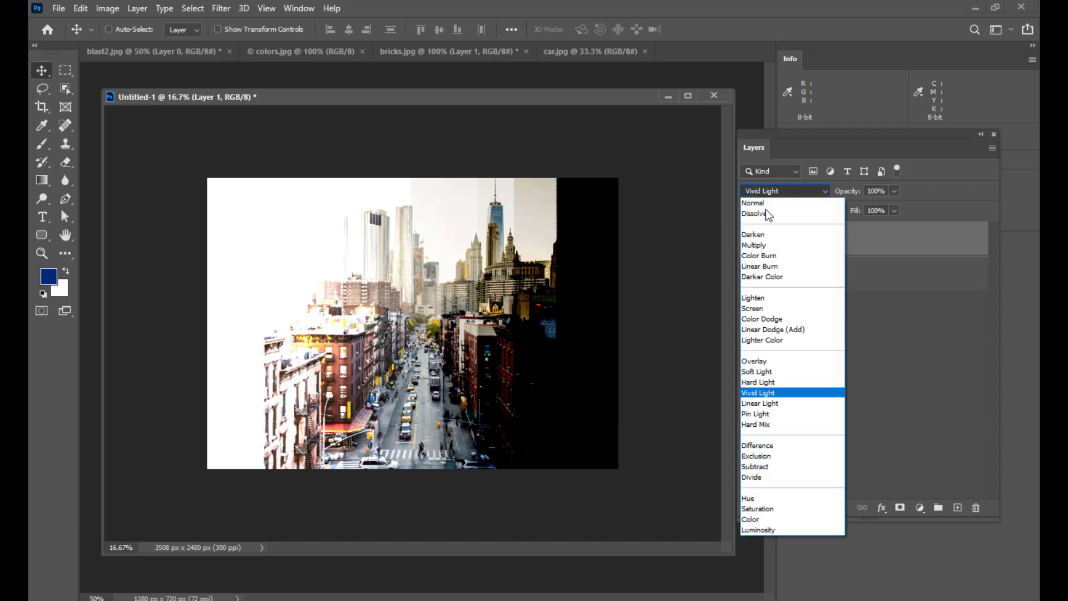
{"action": "left_click", "coordinate": [796, 402]}
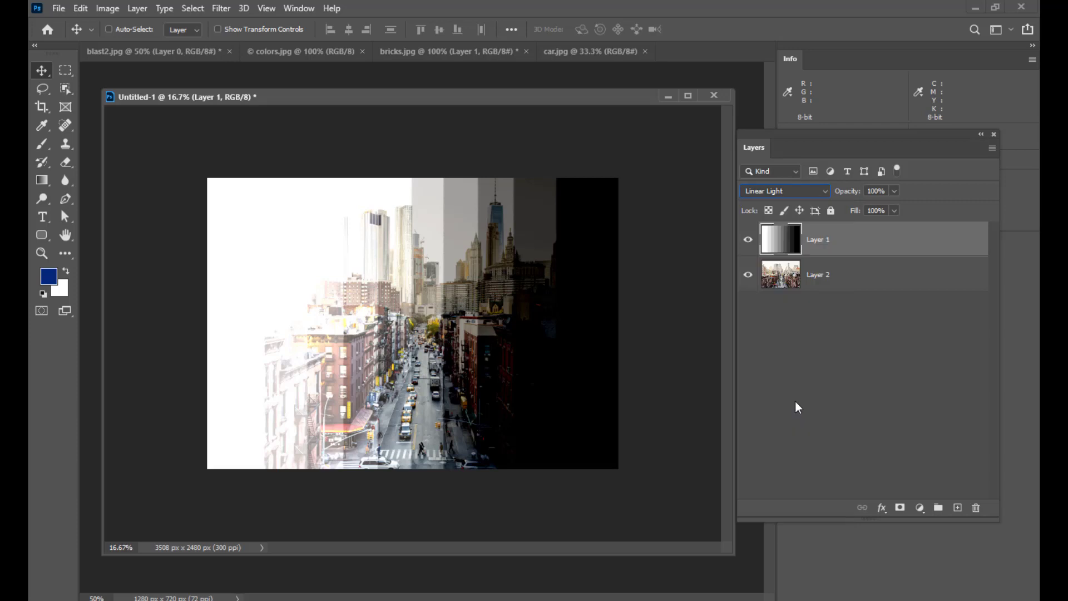
{"action": "left_click", "coordinate": [799, 195]}
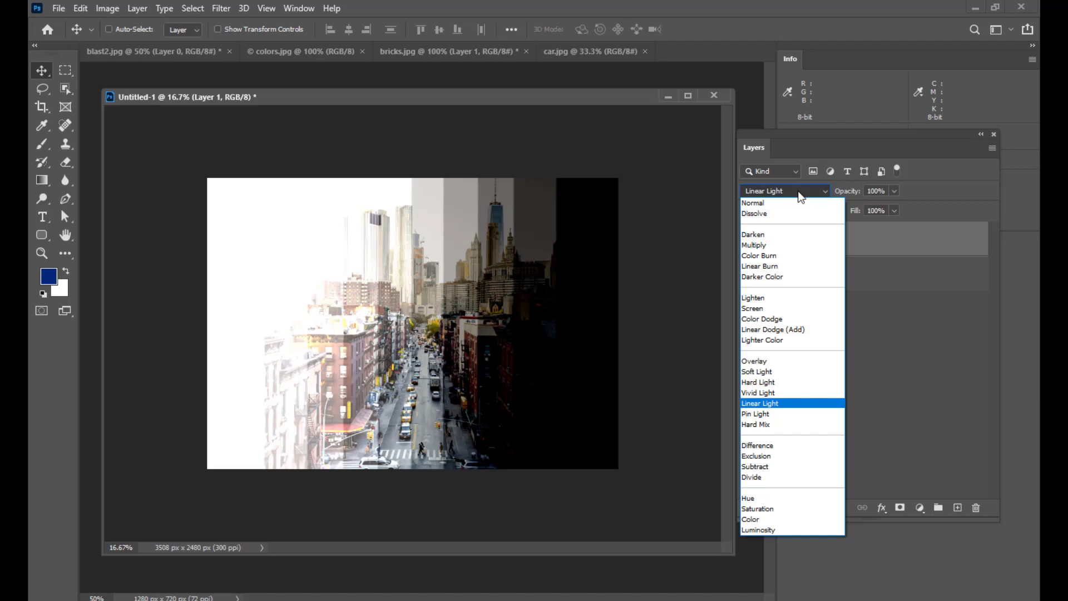
{"action": "left_click", "coordinate": [793, 269]}
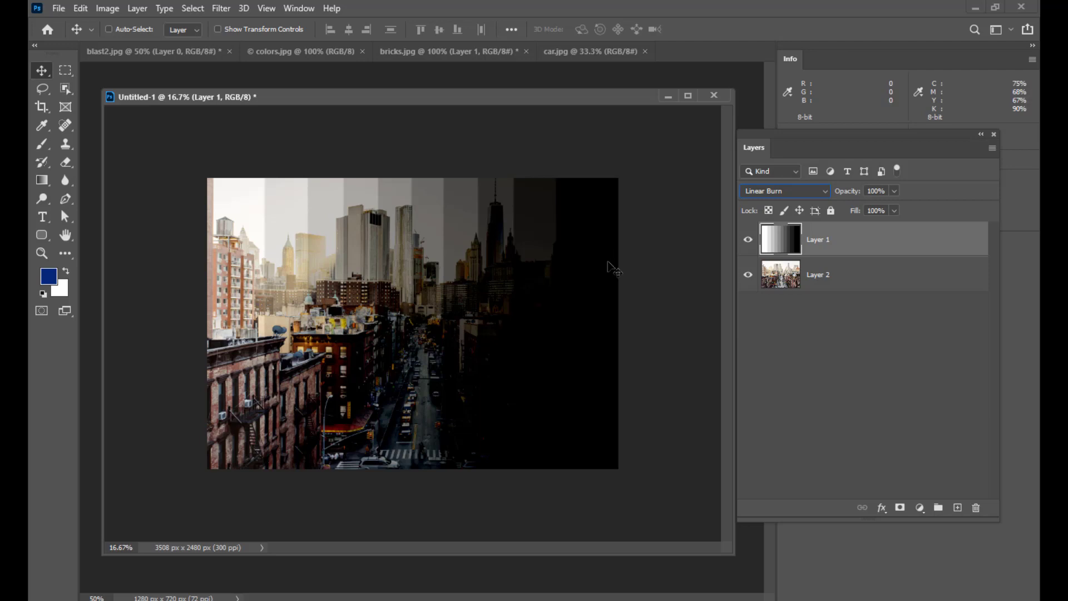
{"action": "left_click", "coordinate": [786, 192]}
{"action": "left_click", "coordinate": [798, 329]}
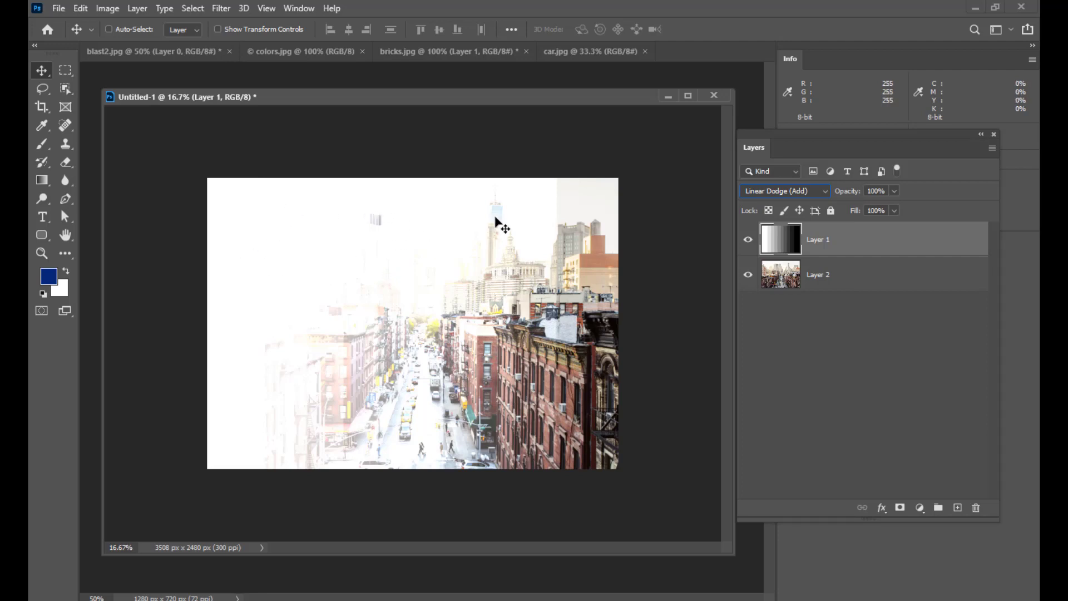
{"action": "left_click", "coordinate": [796, 194]}
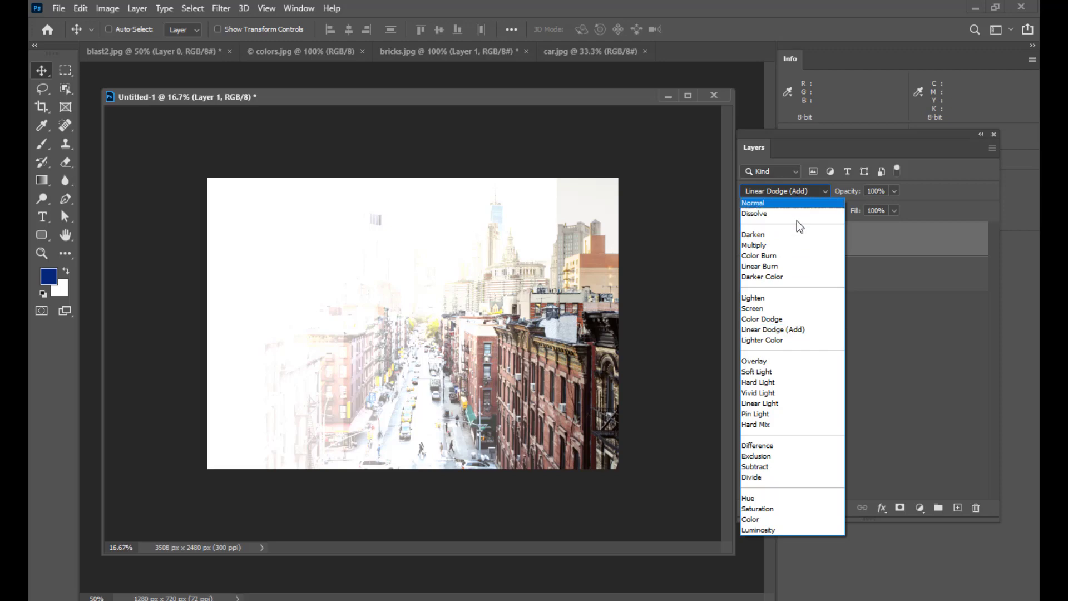
{"action": "left_click", "coordinate": [783, 403]}
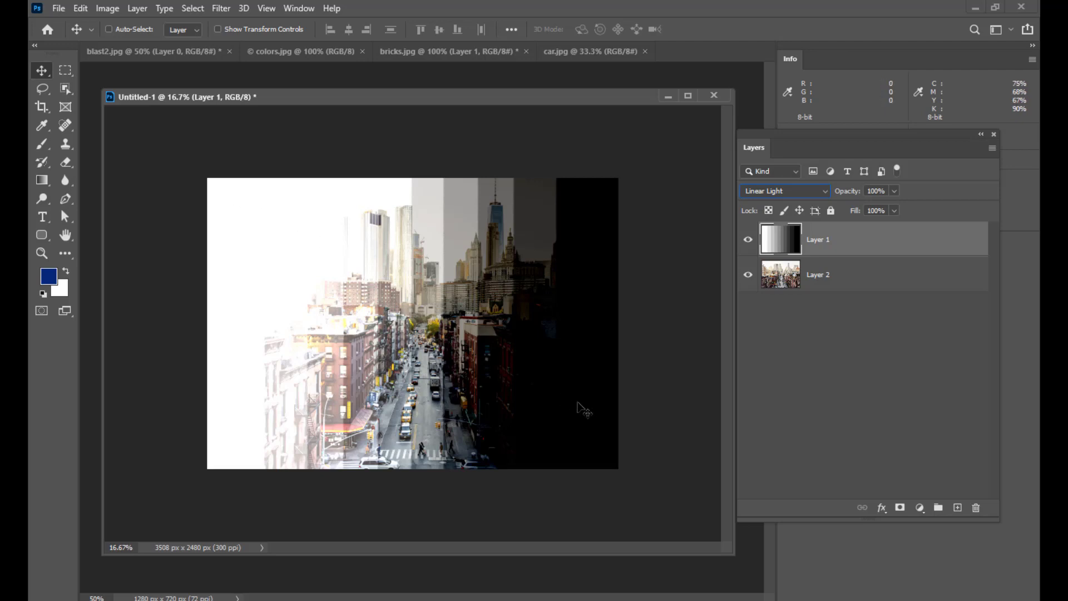
Set Layer 1's blend mode to Pin Light, comparing it with Linear Burn, Darker Color and Lighter Color before returning to Pin Light
{"action": "left_click", "coordinate": [787, 191]}
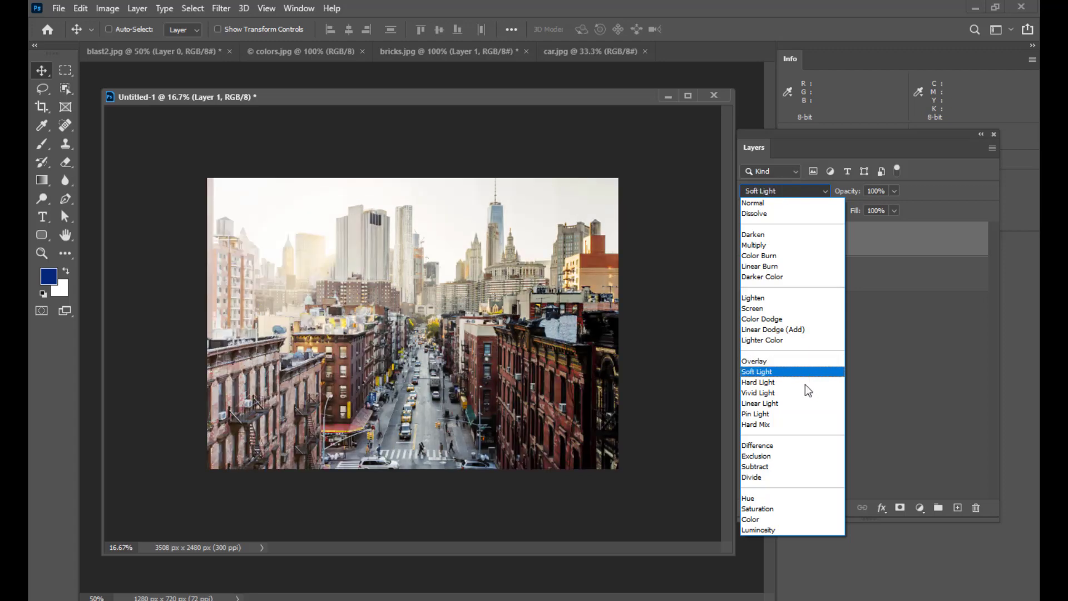
{"action": "left_click", "coordinate": [804, 412]}
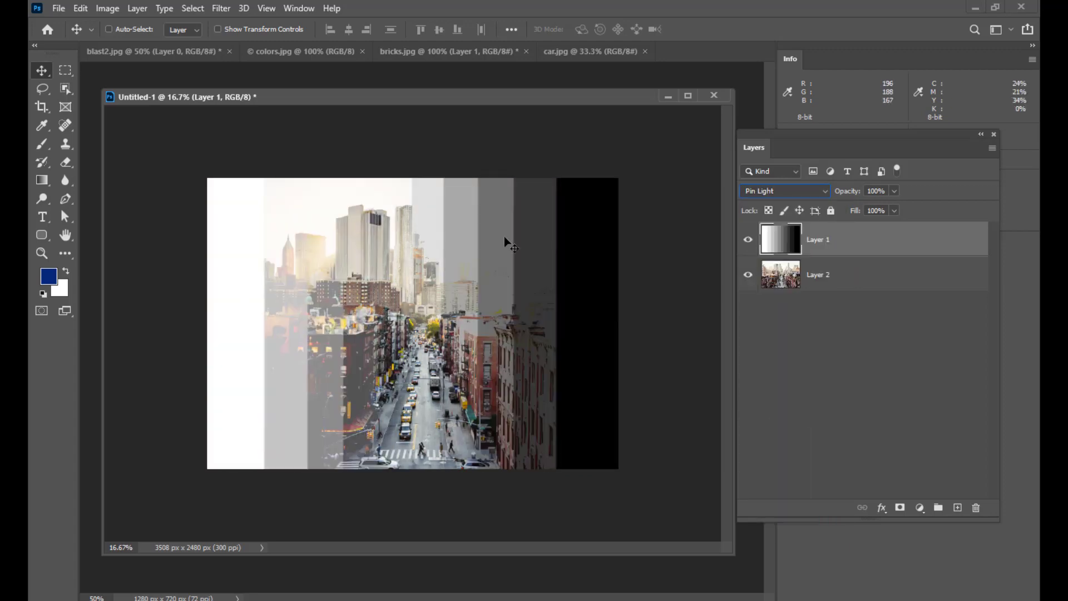
{"action": "left_click", "coordinate": [794, 190]}
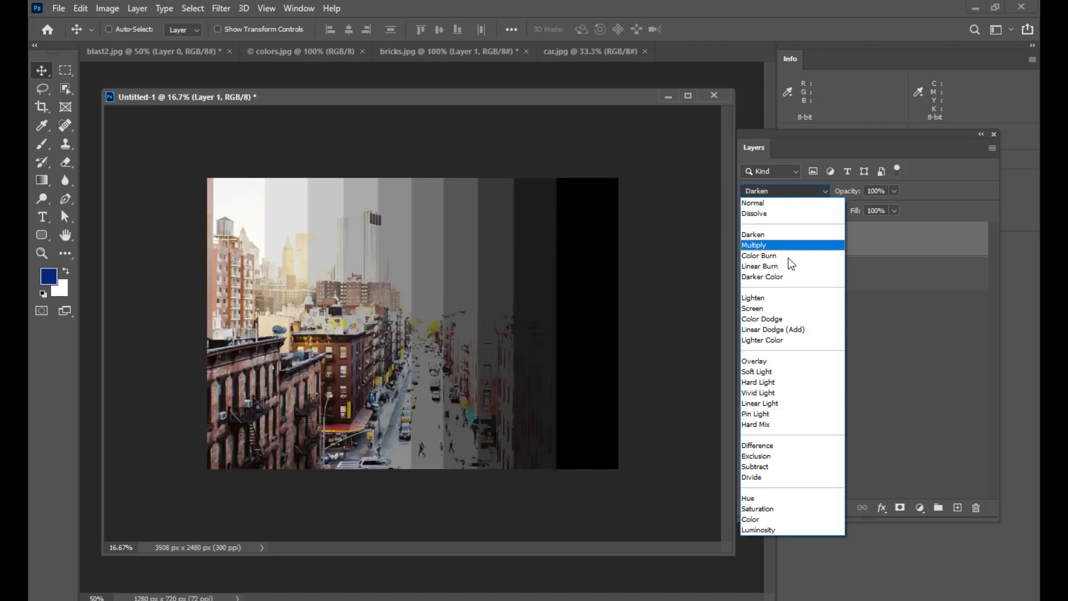
{"action": "left_click", "coordinate": [789, 266]}
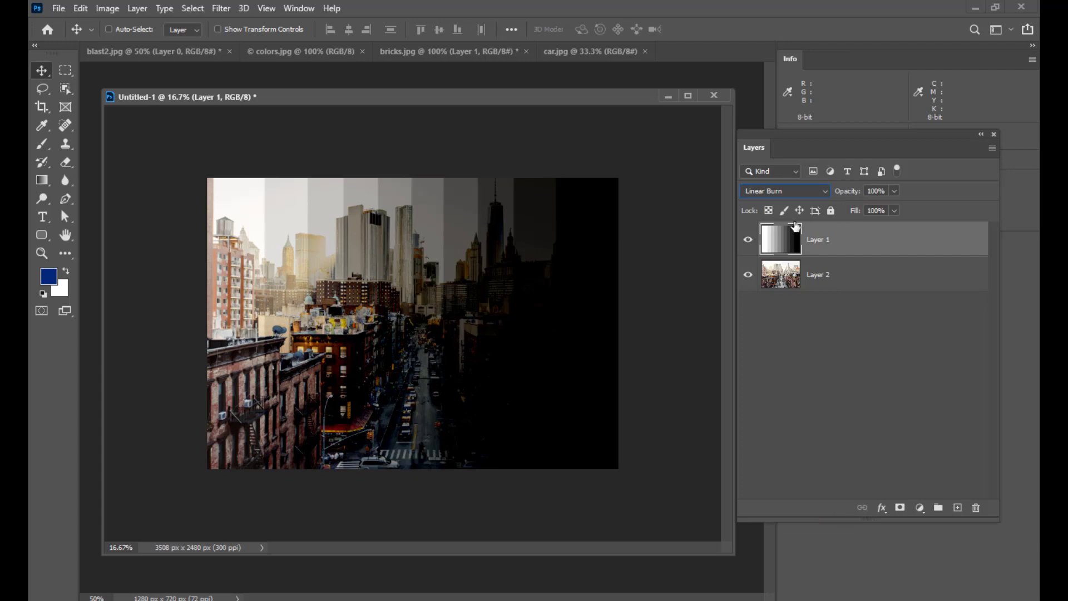
{"action": "left_click", "coordinate": [796, 190]}
{"action": "left_click", "coordinate": [789, 277]}
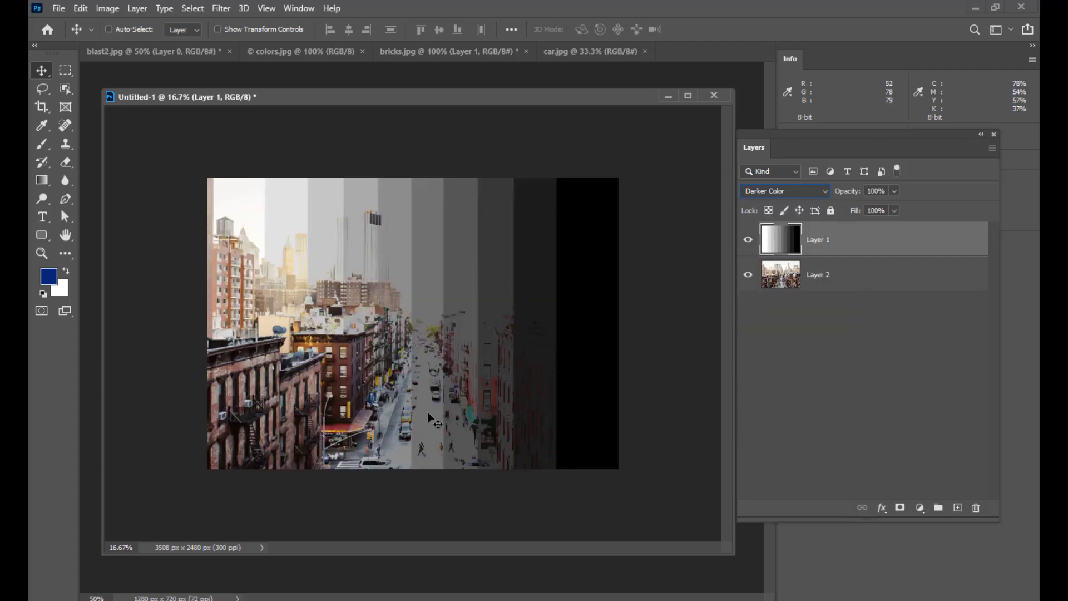
{"action": "left_click", "coordinate": [786, 189]}
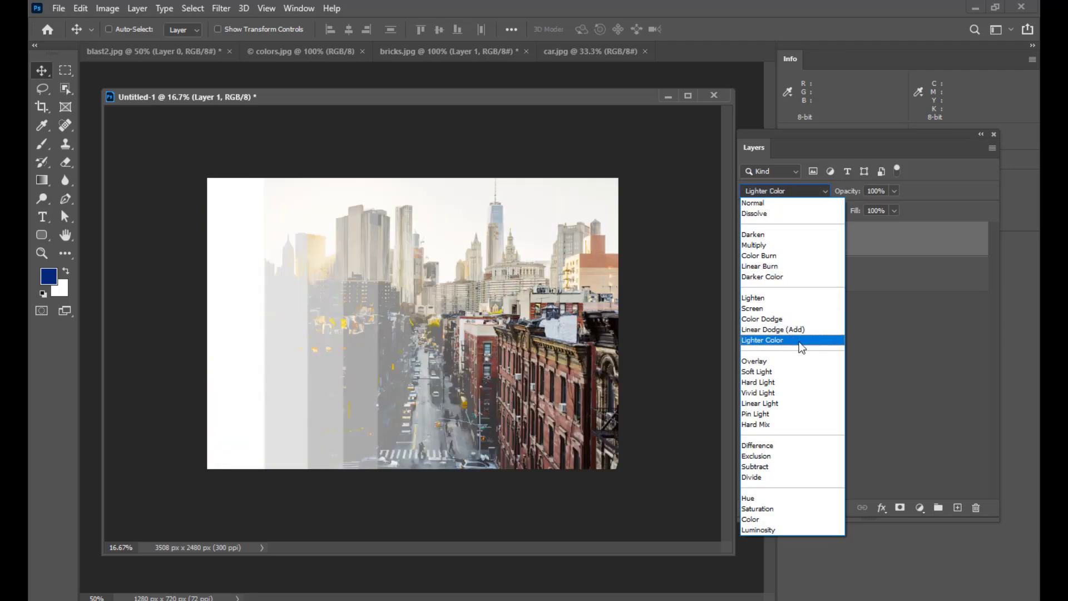
{"action": "left_click", "coordinate": [802, 340]}
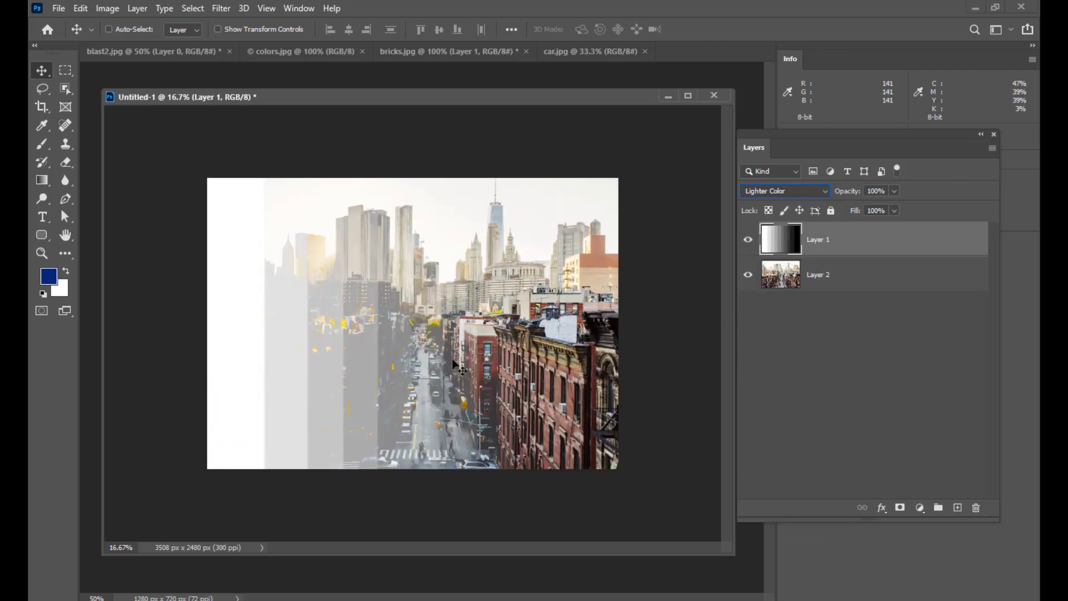
{"action": "left_click", "coordinate": [824, 192]}
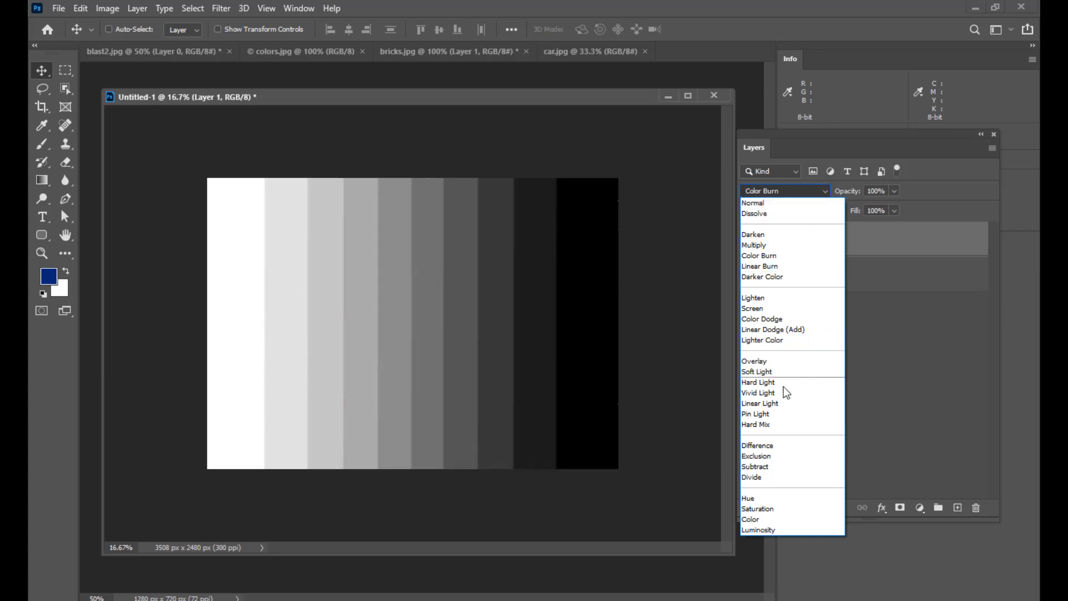
{"action": "left_click", "coordinate": [780, 413]}
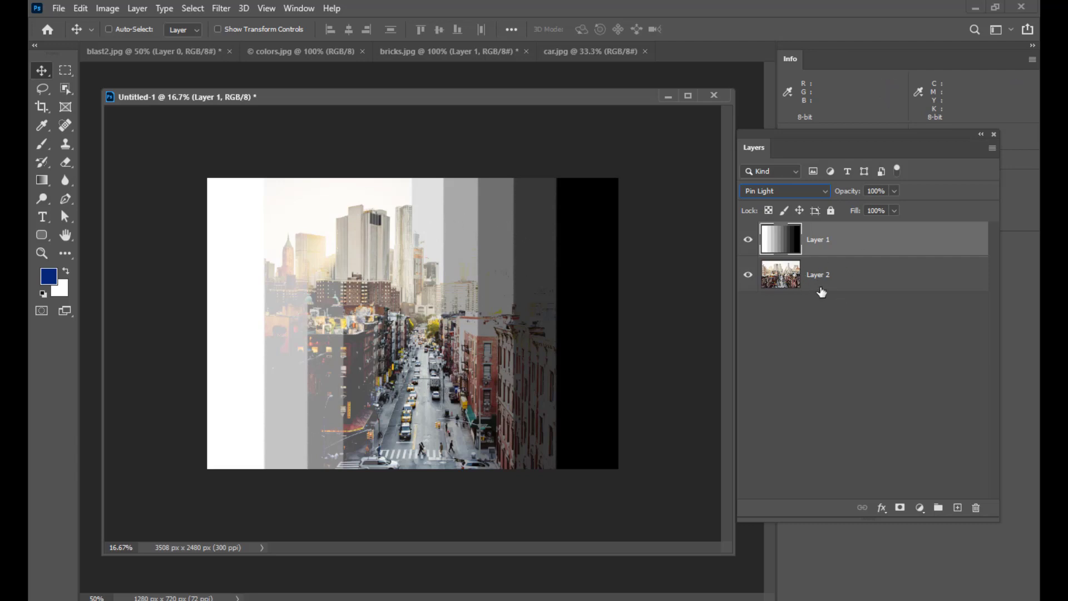
Change Layer 1's blend mode to Hard Mix
{"action": "left_click", "coordinate": [808, 194]}
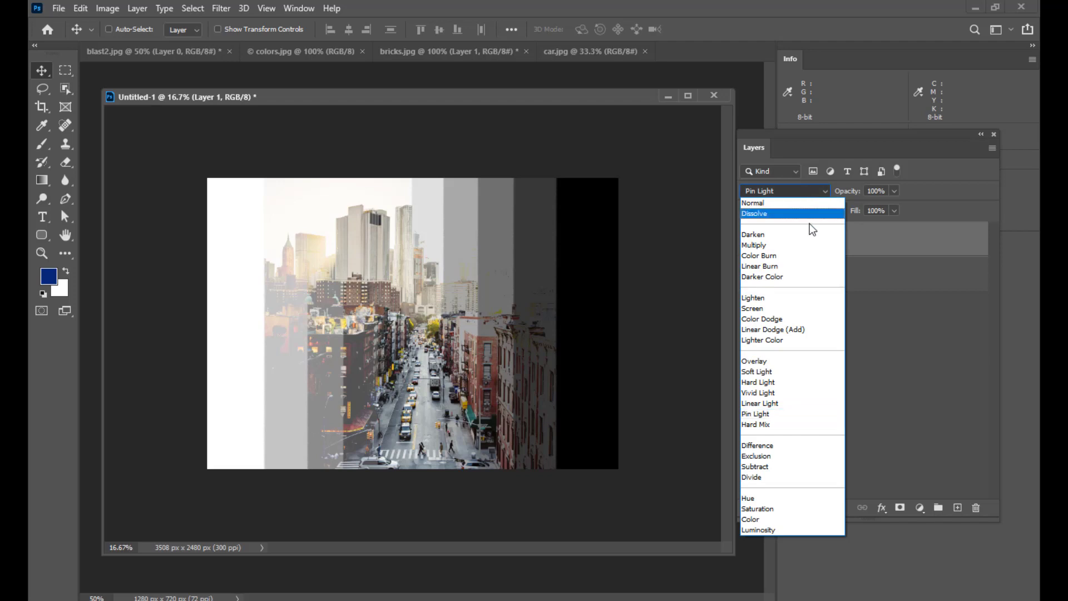
{"action": "left_click", "coordinate": [782, 425]}
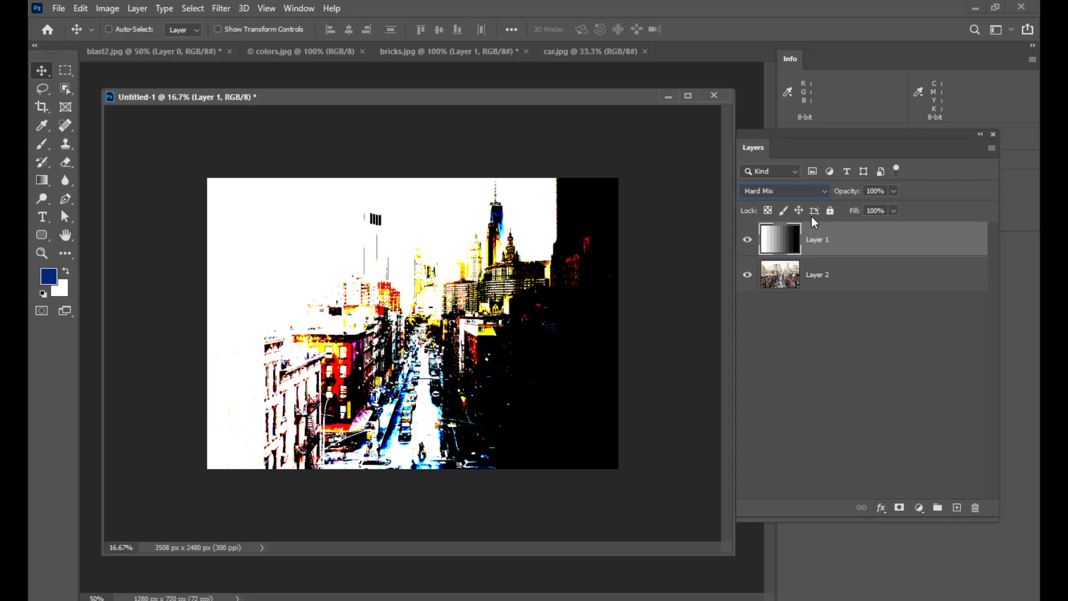
Set Layer 1's blend mode to Difference, checking the plain grayscale stripes in Normal before returning to Difference
{"action": "left_click", "coordinate": [798, 190]}
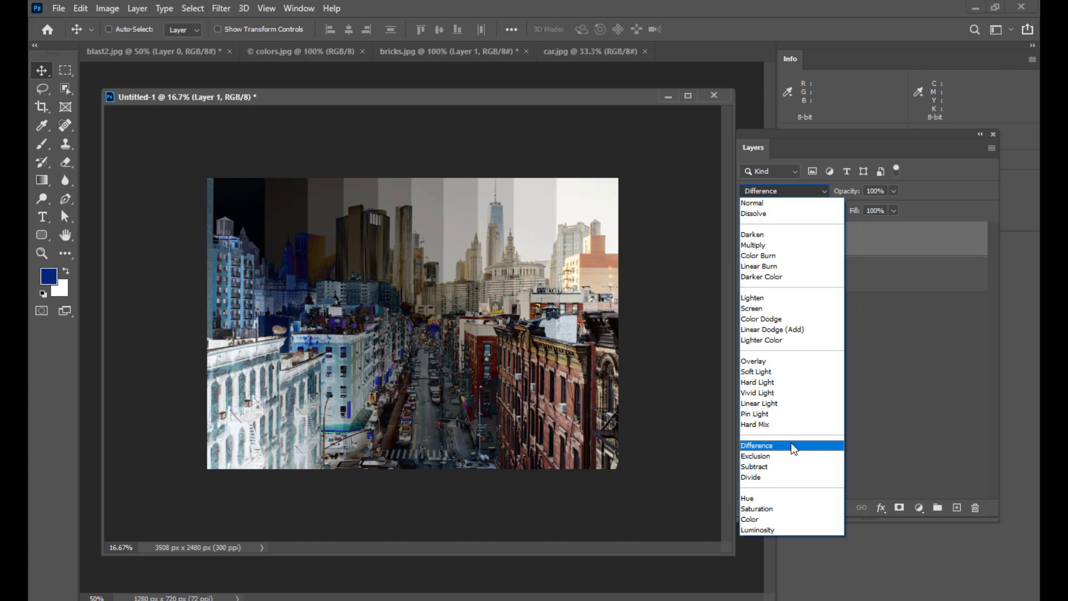
{"action": "left_click", "coordinate": [792, 447]}
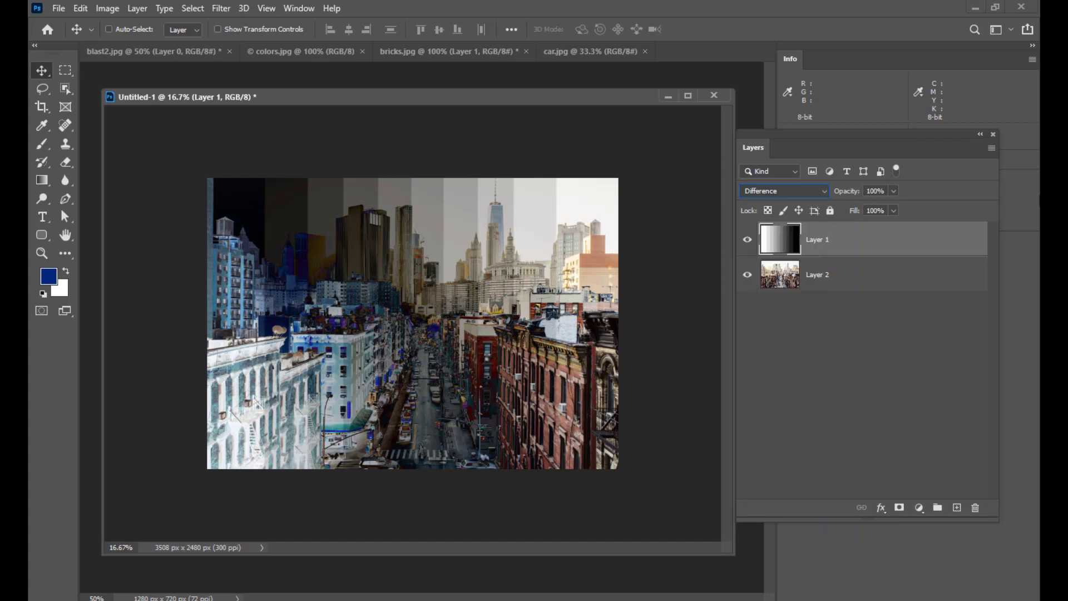
{"action": "left_click_drag", "start_coordinate": [514, 96], "coordinate": [520, 97]}
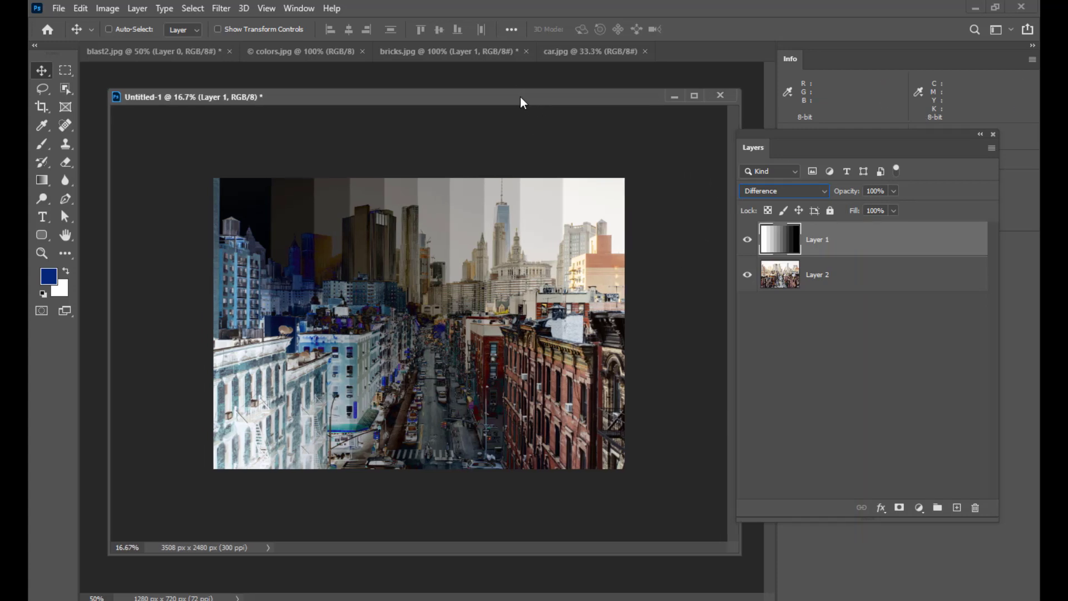
{"action": "left_click", "coordinate": [766, 192]}
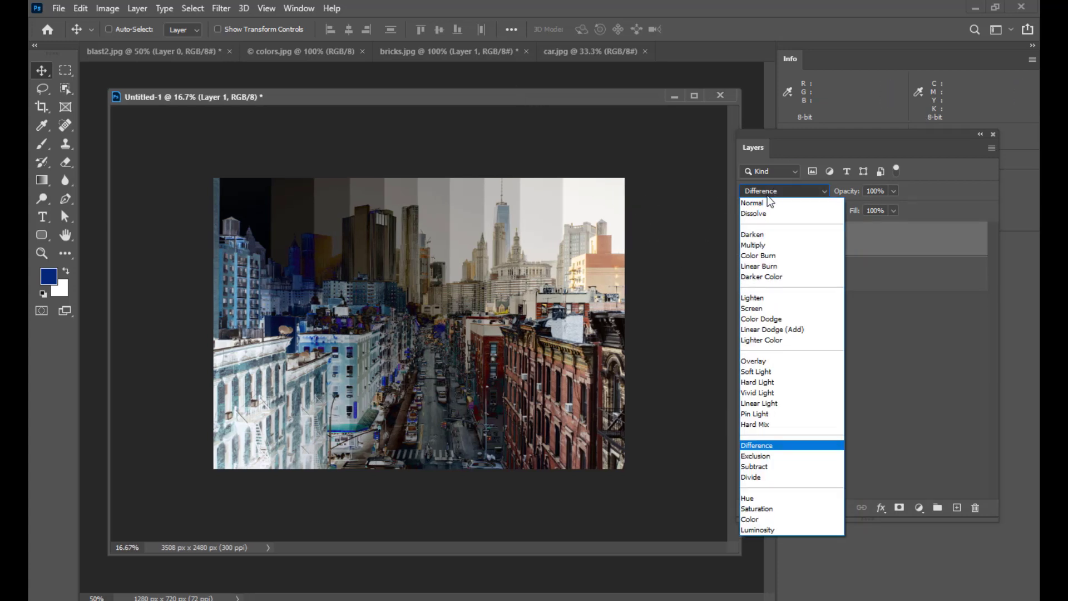
{"action": "left_click", "coordinate": [763, 202]}
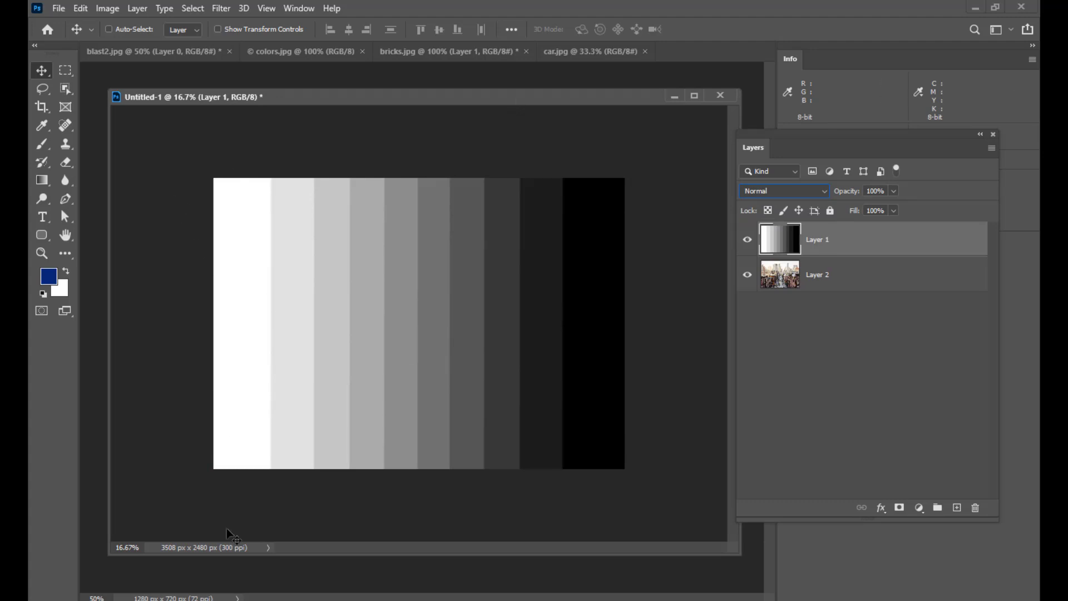
{"action": "left_click", "coordinate": [809, 192]}
{"action": "left_click", "coordinate": [784, 445]}
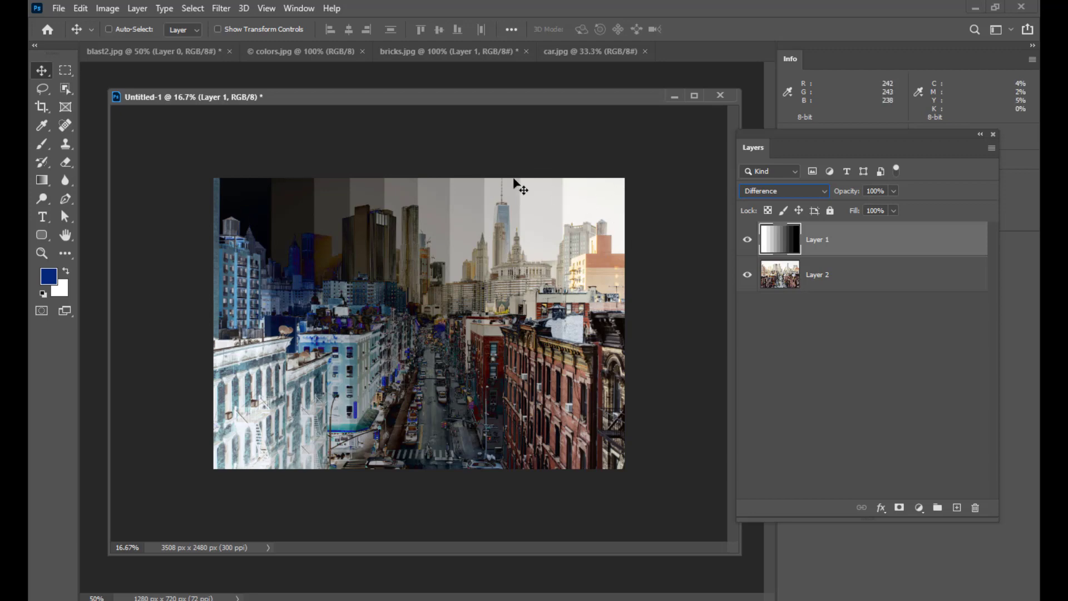
Change Layer 1's blend mode to Exclusion, and preview Darken for comparison while keeping Exclusion
{"action": "left_click", "coordinate": [822, 190]}
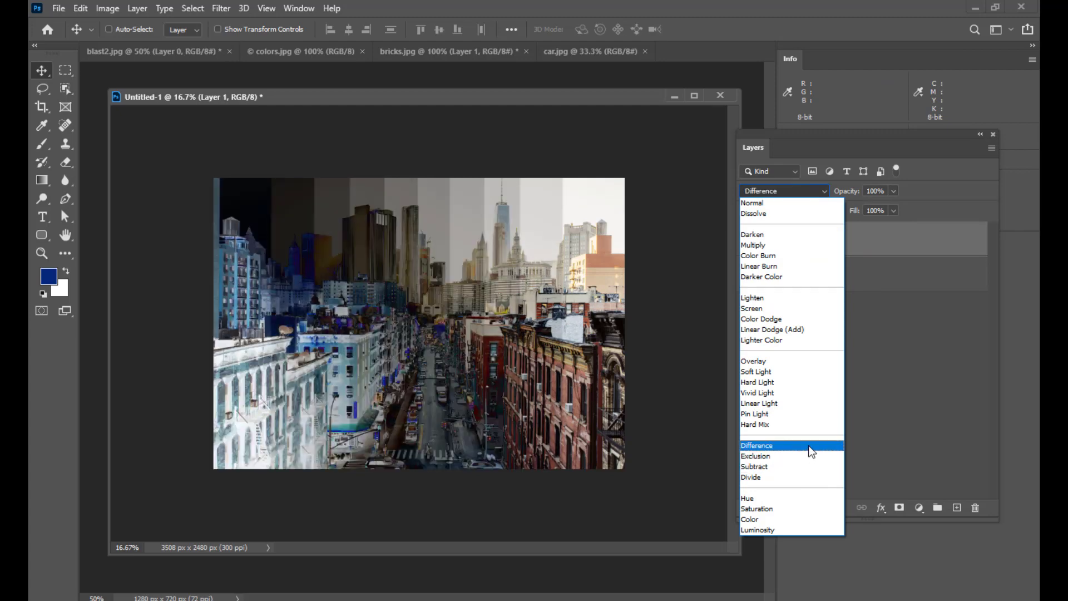
{"action": "left_click", "coordinate": [803, 457]}
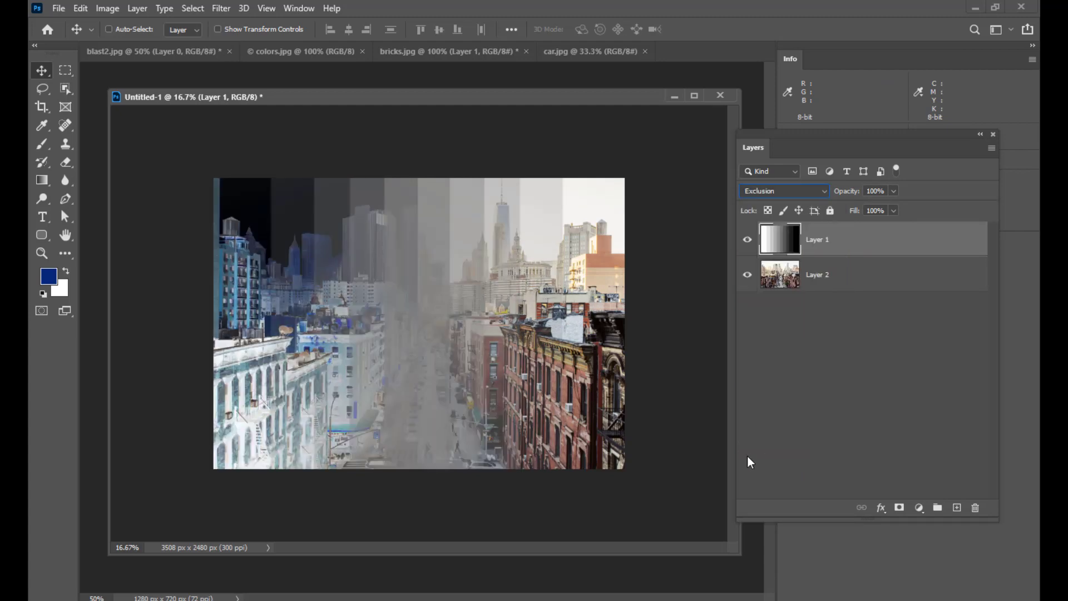
{"action": "left_click", "coordinate": [792, 193]}
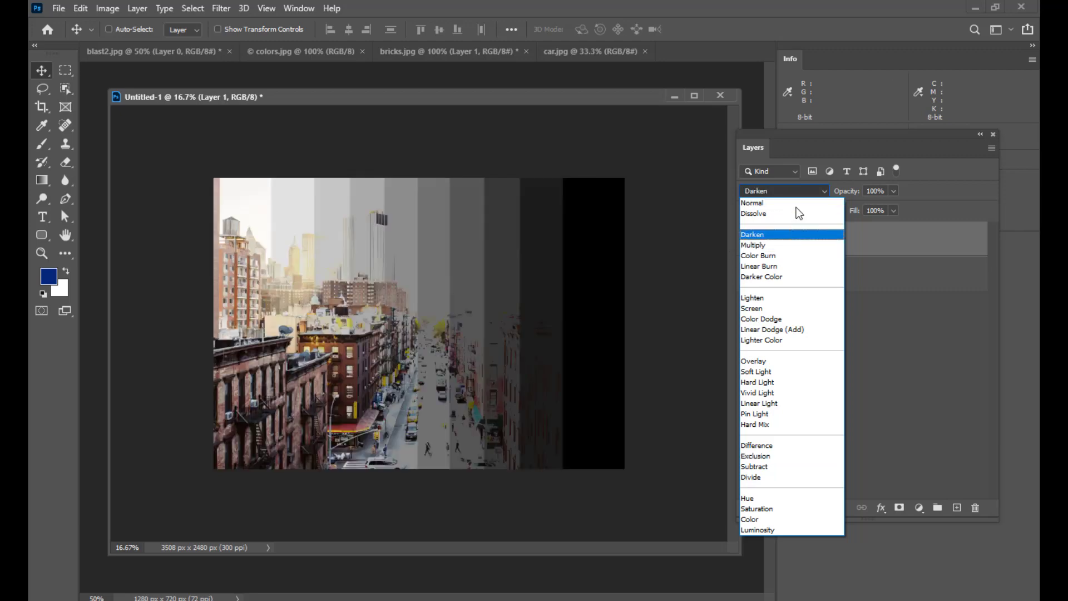
{"action": "left_click", "coordinate": [781, 455]}
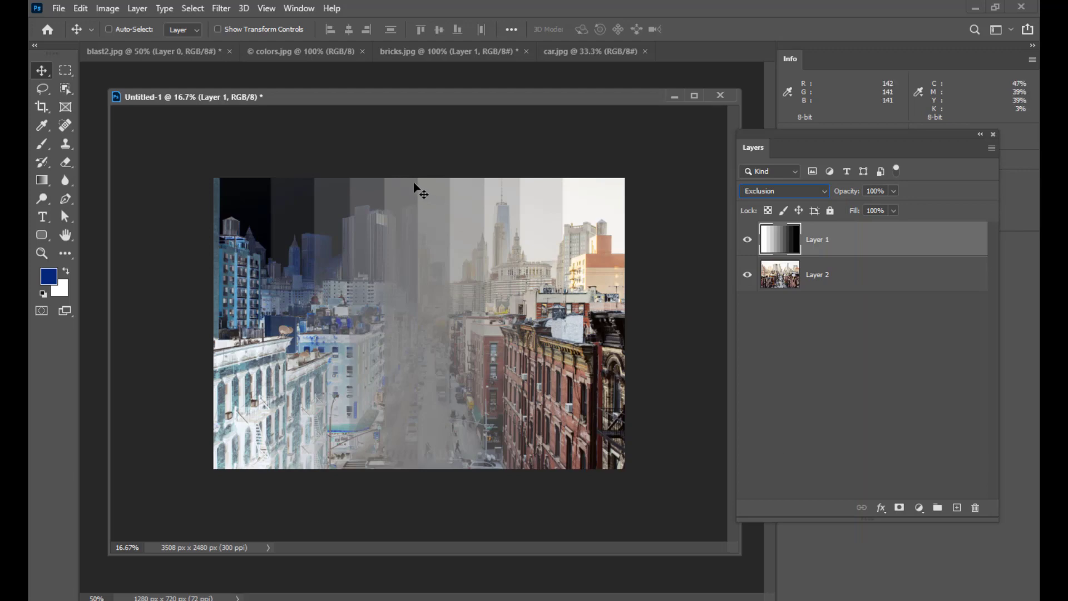
Switch Layer 1 to Difference to compare the midtone stripes, and return the blend mode to Exclusion
{"action": "left_click", "coordinate": [795, 191]}
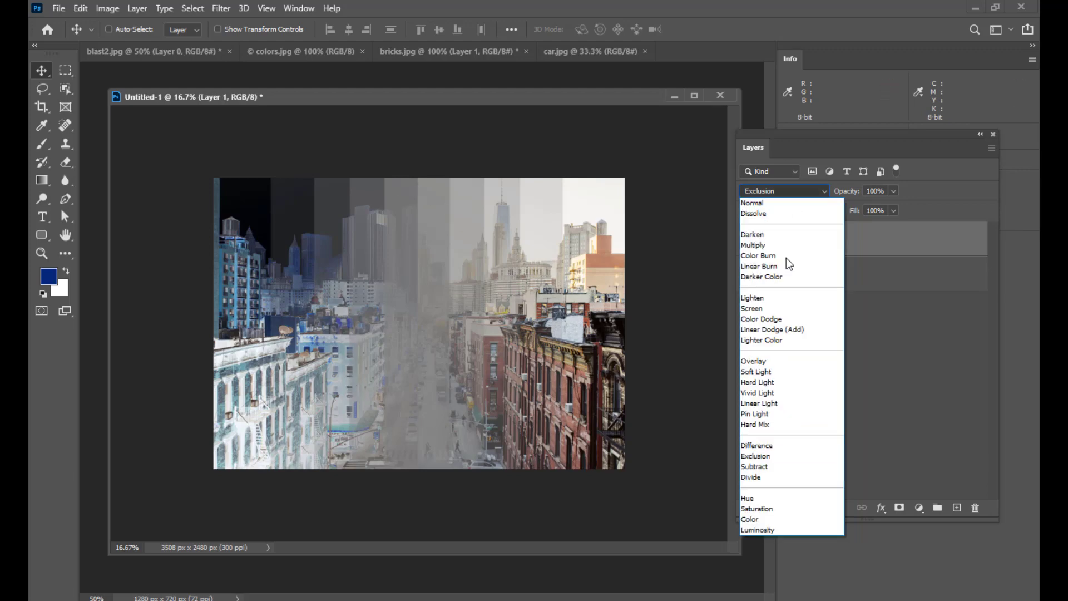
{"action": "left_click", "coordinate": [777, 449]}
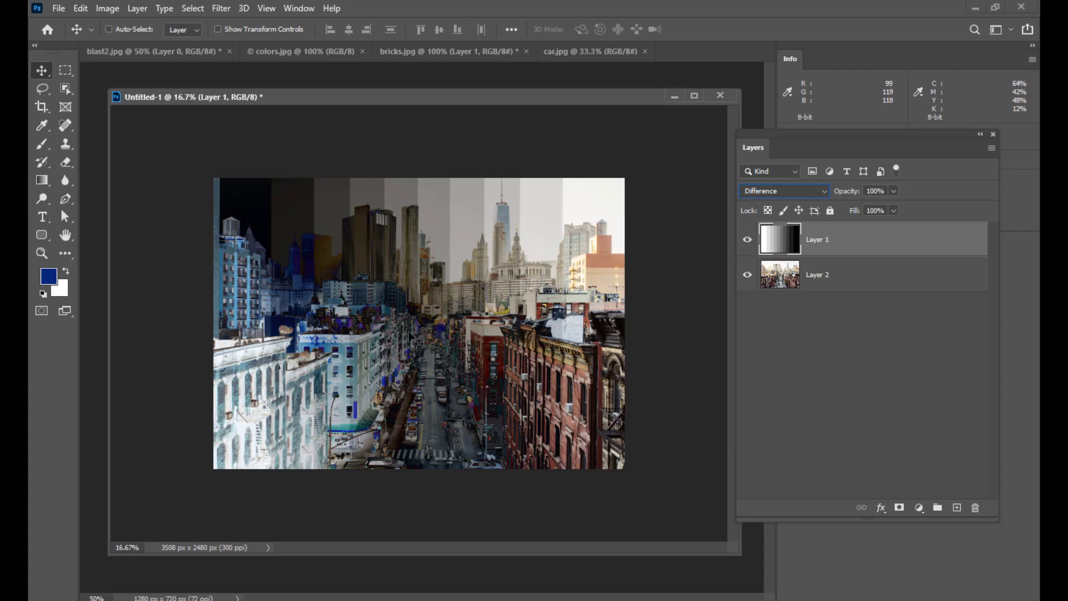
{"action": "left_click", "coordinate": [808, 188]}
{"action": "left_click", "coordinate": [780, 455]}
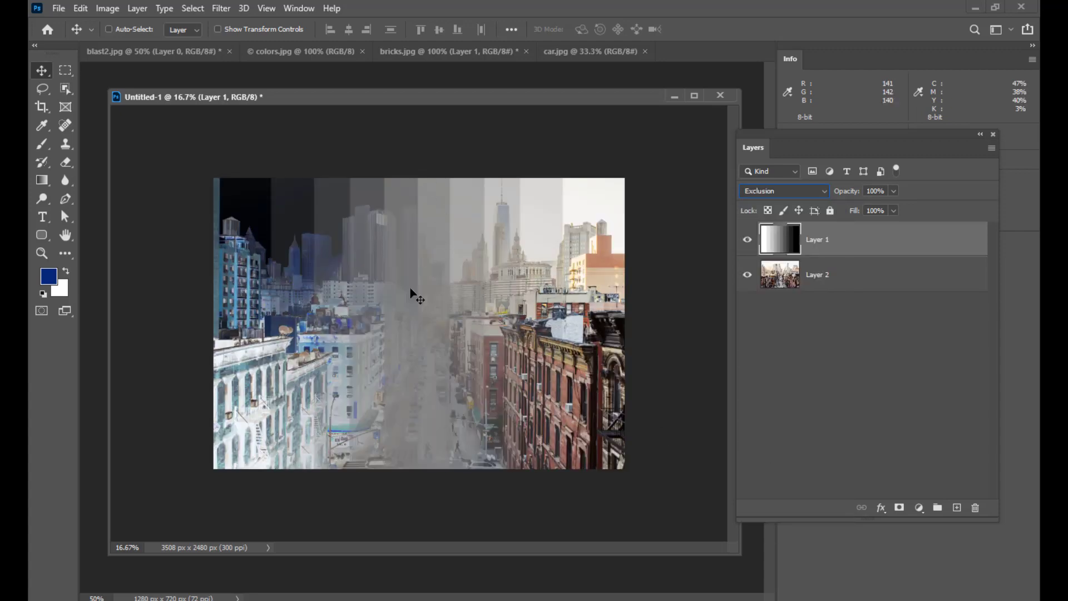
Change Layer 1's blend mode to Subtract and switch it to Divide, previewing Hue while keeping Divide
{"action": "left_click", "coordinate": [819, 188]}
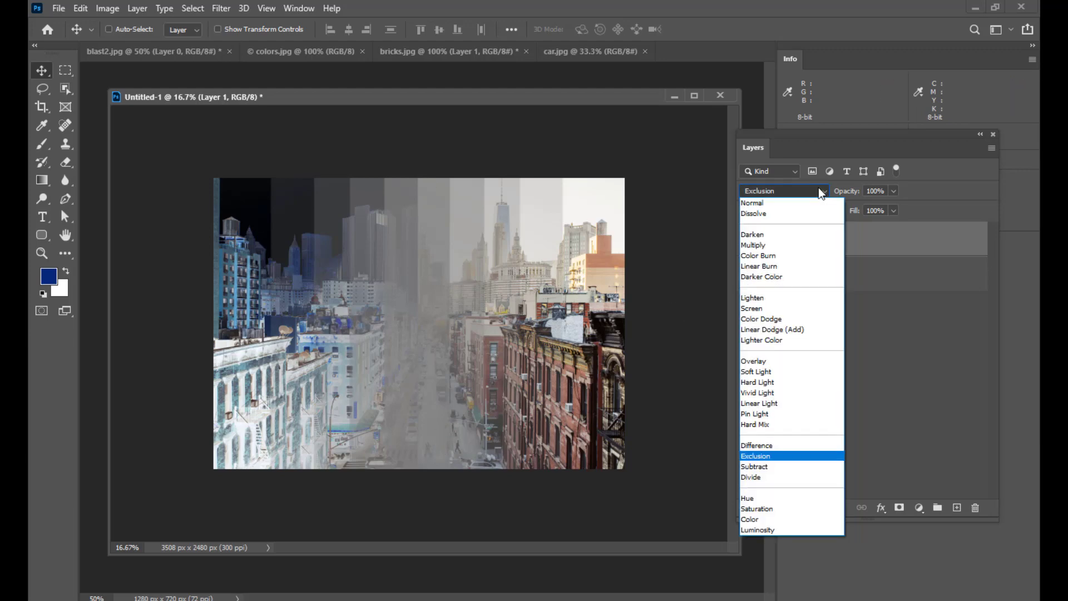
{"action": "left_click", "coordinate": [805, 467]}
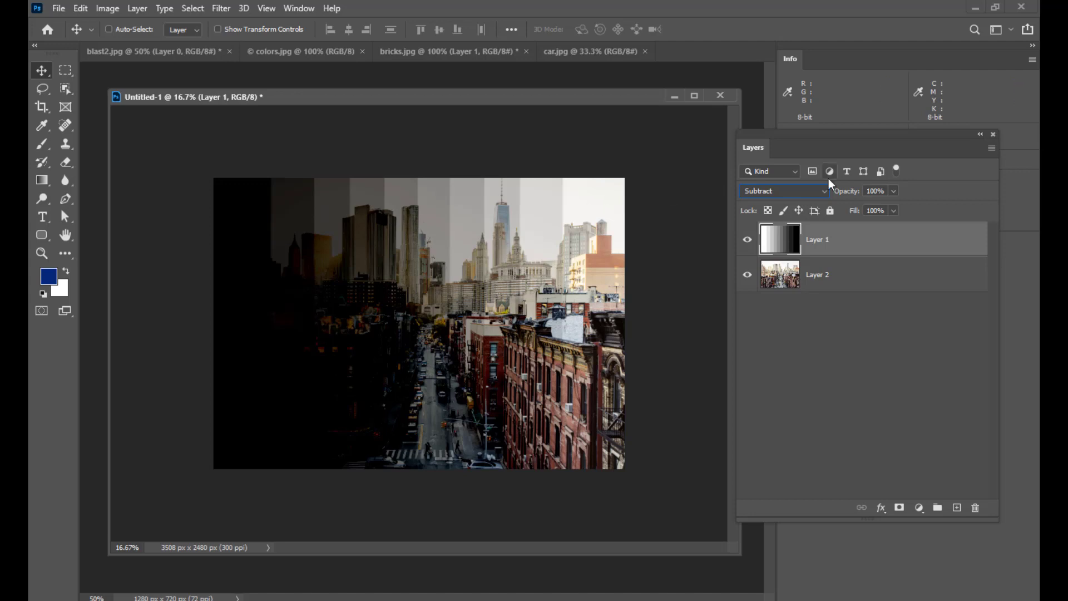
{"action": "left_click", "coordinate": [808, 192]}
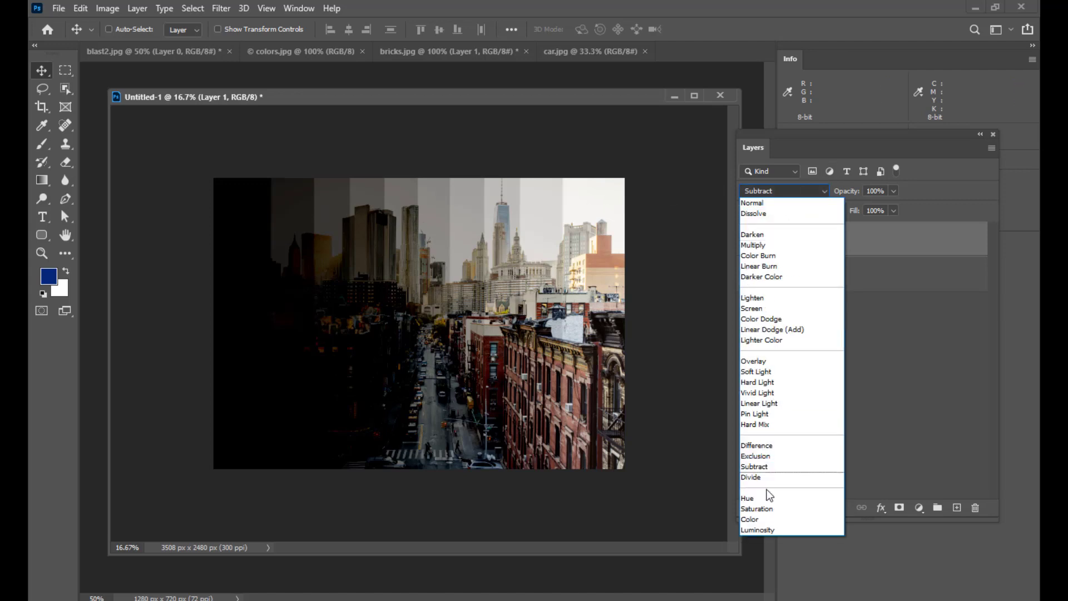
{"action": "left_click", "coordinate": [773, 478]}
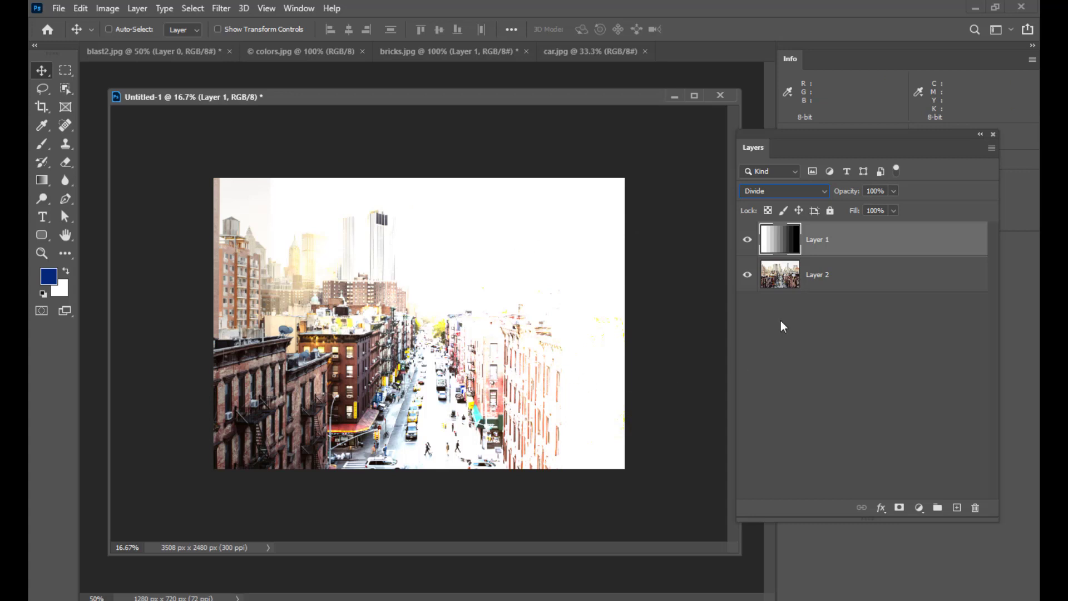
{"action": "left_click", "coordinate": [807, 189]}
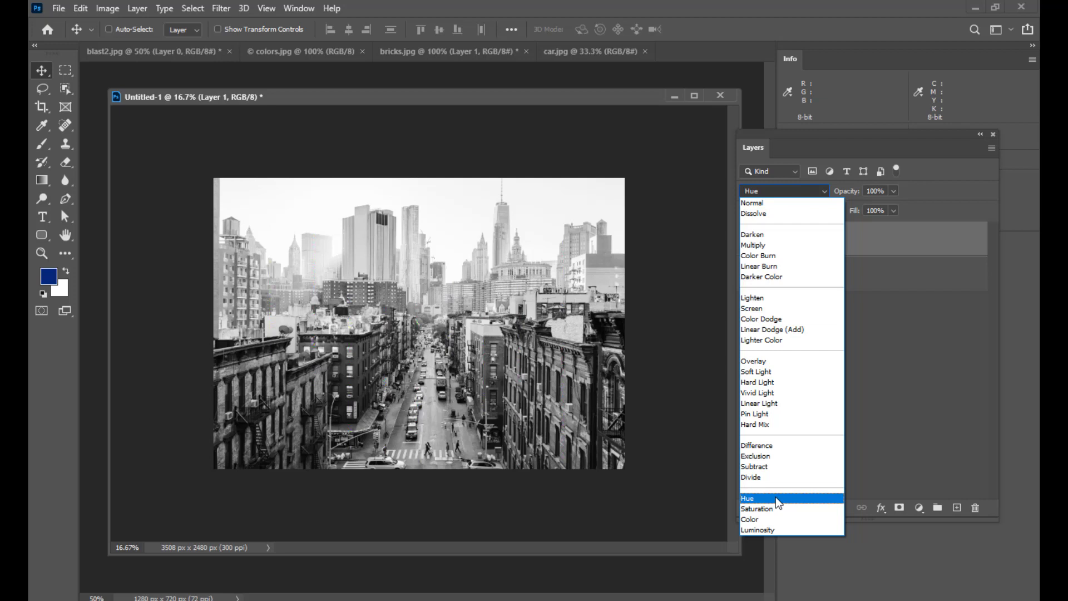
{"action": "left_click", "coordinate": [790, 477]}
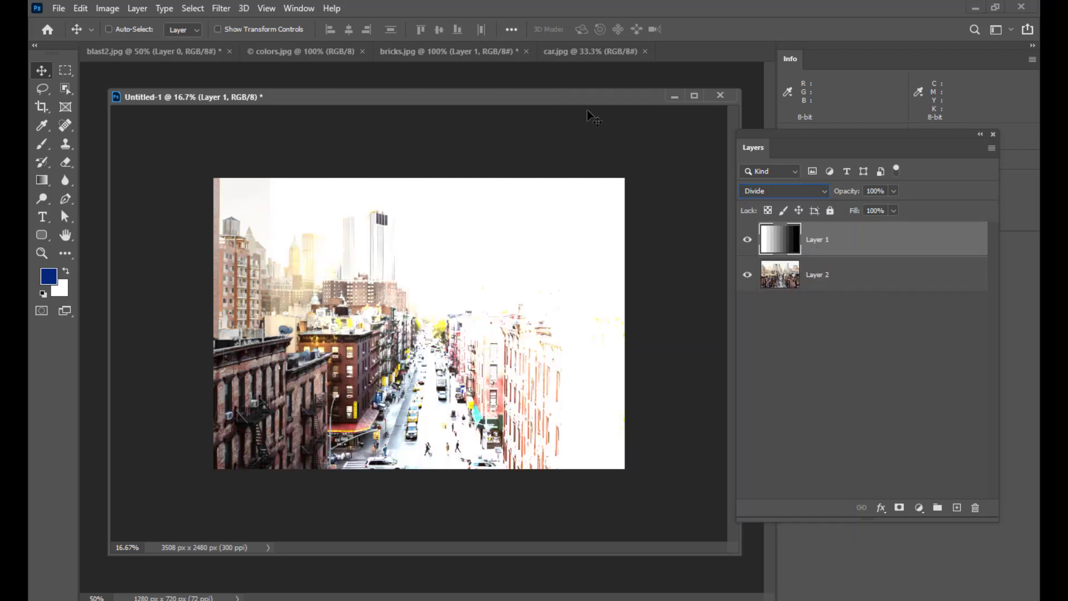
Close the Untitled-1 document and enlarge the Bahubali-2-The-Conclusion.jpg window, arranging it beside the Layers panel
{"action": "left_click", "coordinate": [720, 95]}
{"action": "left_click", "coordinate": [523, 235]}
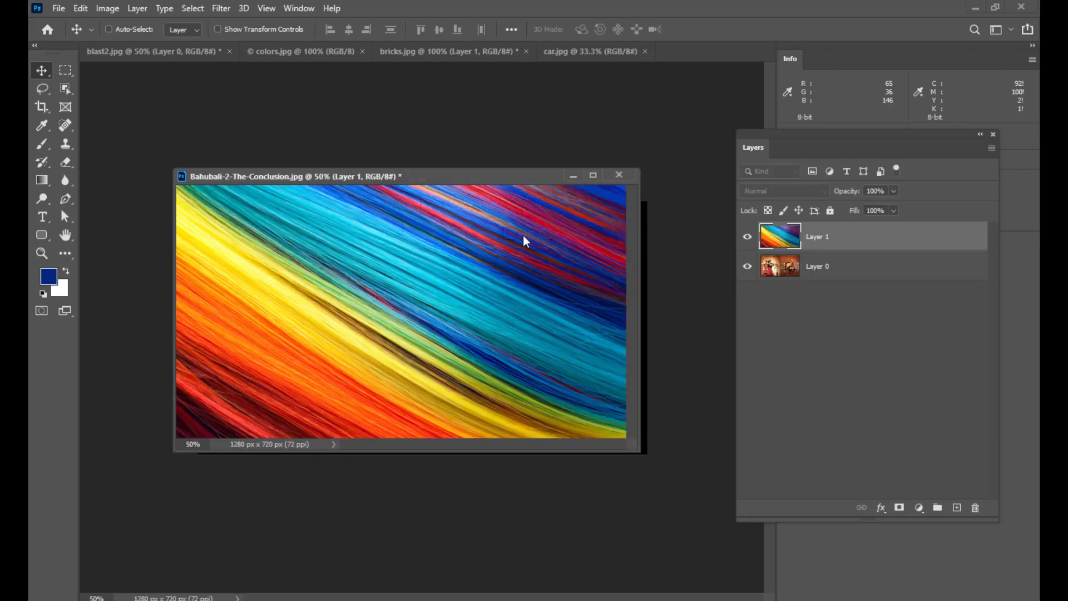
{"action": "left_click_drag", "start_coordinate": [396, 174], "coordinate": [379, 118]}
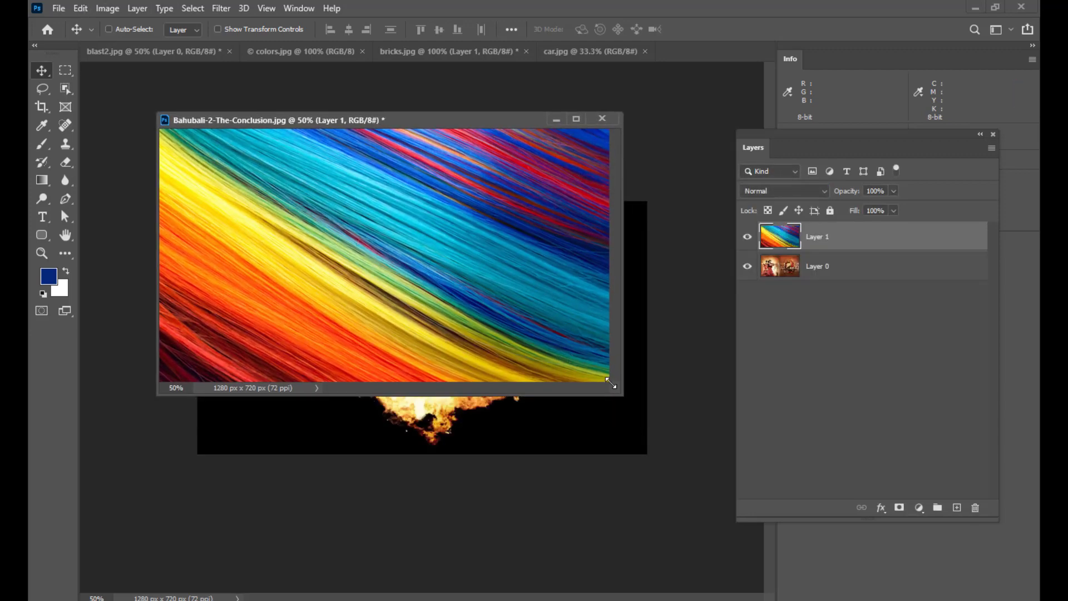
{"action": "left_click_drag", "start_coordinate": [630, 404], "coordinate": [735, 522]}
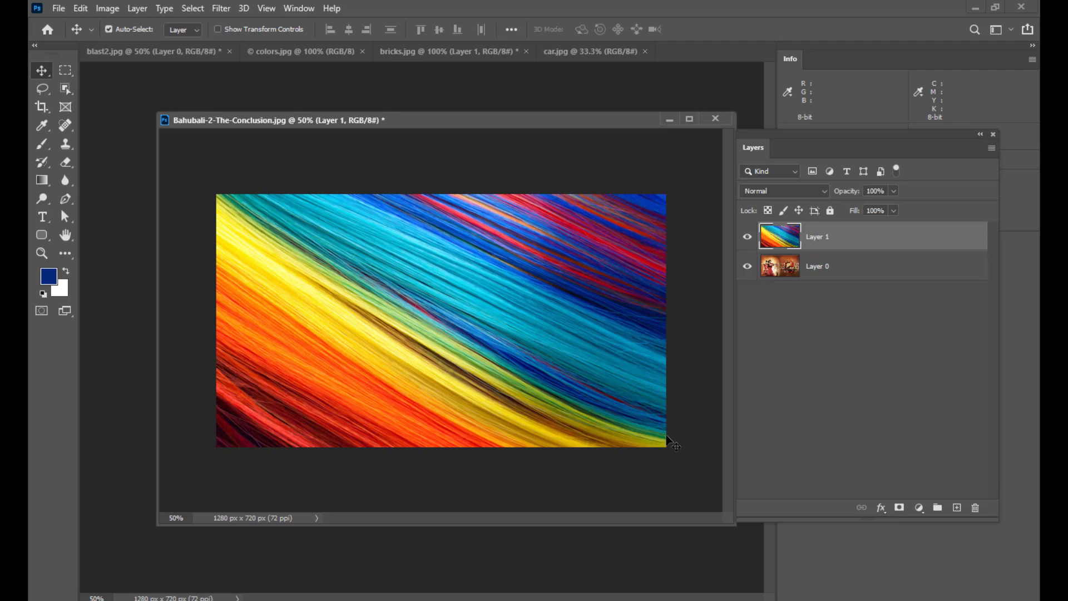
{"action": "key", "text": "ctrl+plus"}
{"action": "key", "text": "ctrl+minus"}
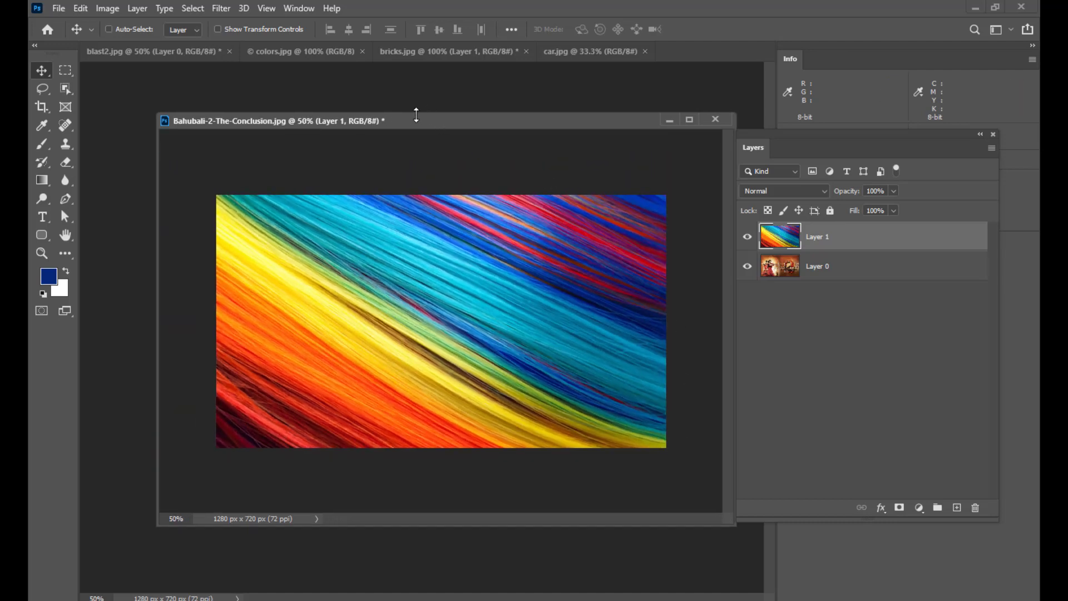
{"action": "left_click_drag", "start_coordinate": [415, 112], "coordinate": [360, 111]}
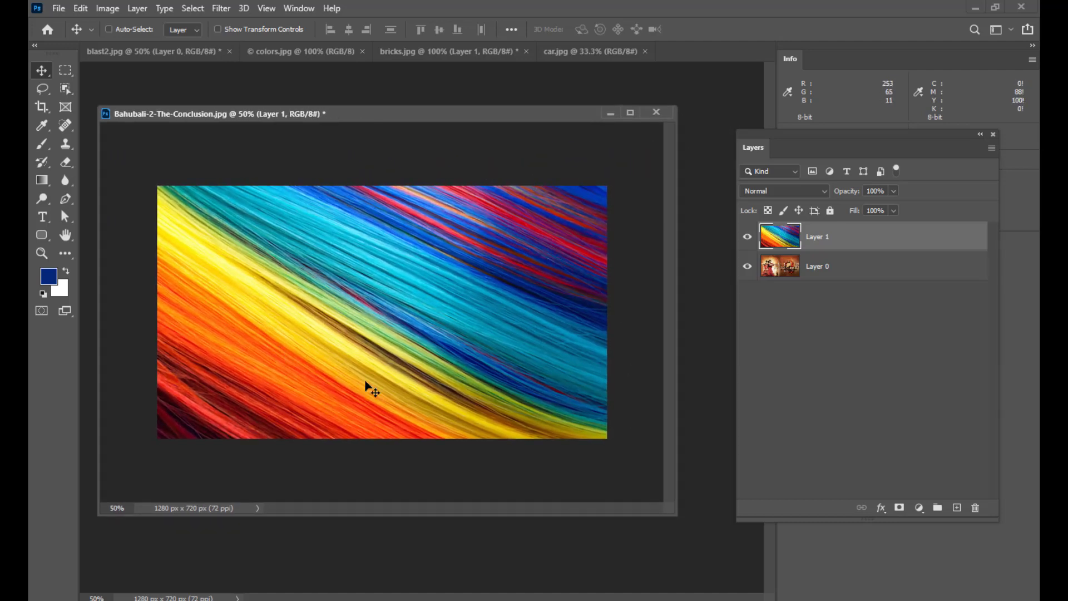
{"action": "left_click_drag", "start_coordinate": [489, 115], "coordinate": [528, 112]}
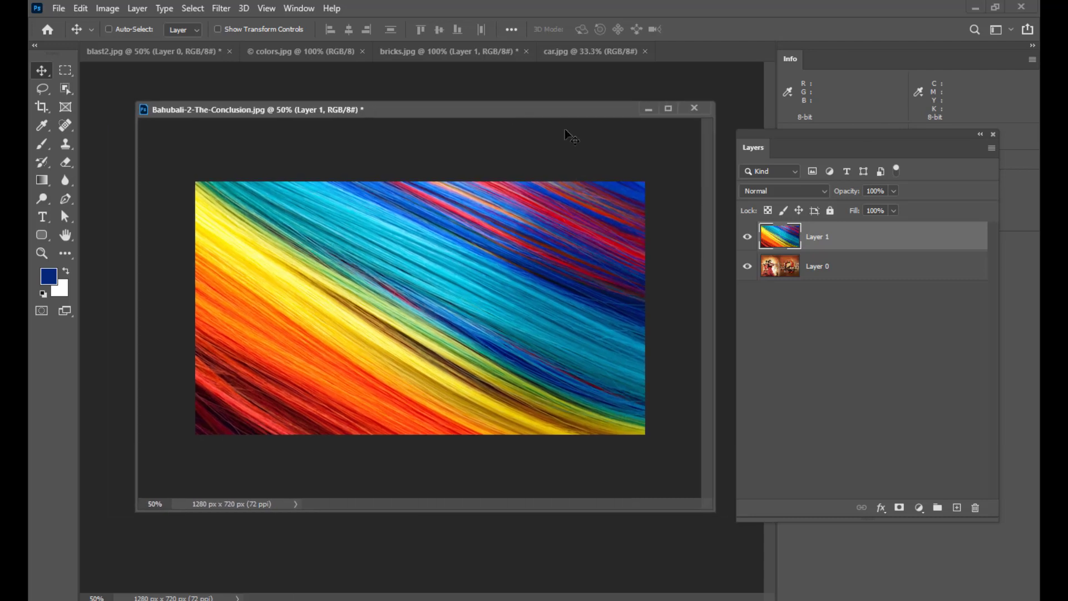
{"action": "left_click_drag", "start_coordinate": [758, 136], "coordinate": [751, 113]}
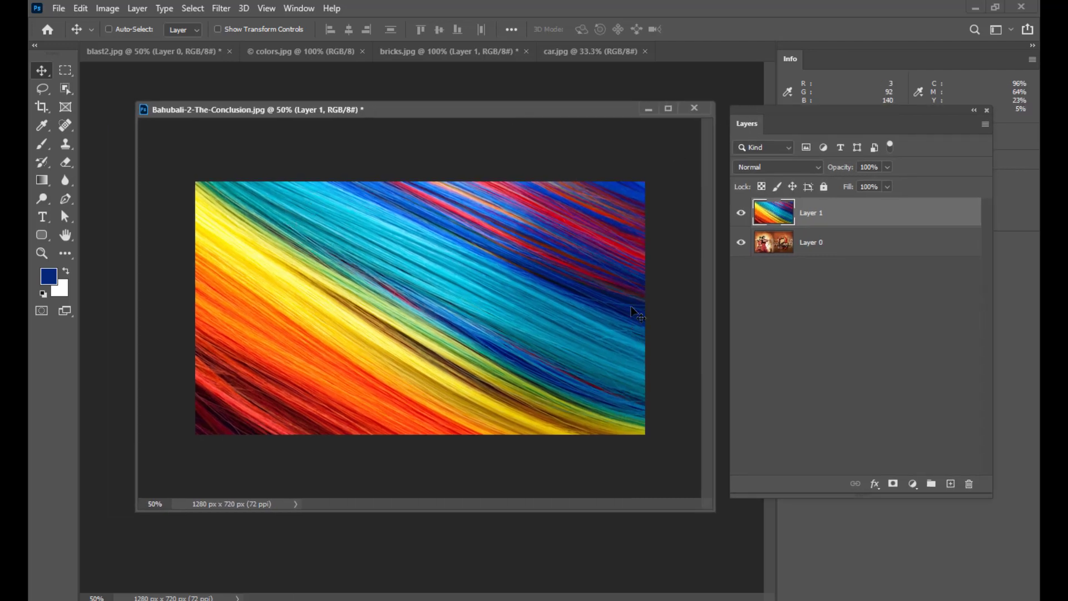
{"action": "left_click_drag", "start_coordinate": [481, 119], "coordinate": [441, 114]}
Try the Hue blend mode on the colorful Layer 1 and return it to Normal
{"action": "left_click", "coordinate": [795, 167]}
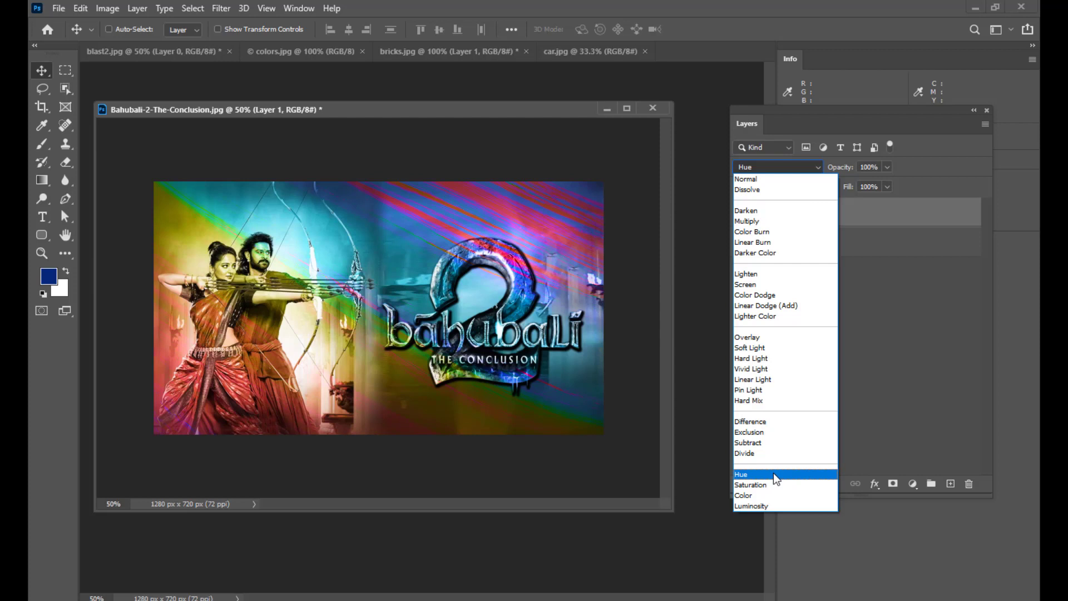
{"action": "left_click", "coordinate": [742, 478]}
{"action": "mouse_move", "coordinate": [416, 116]}
{"action": "left_mouse_down"}
{"action": "mouse_move", "coordinate": [484, 124]}
{"action": "mouse_move", "coordinate": [434, 126]}
{"action": "left_mouse_up"}
{"action": "left_click", "coordinate": [776, 167]}
{"action": "left_click", "coordinate": [767, 179]}
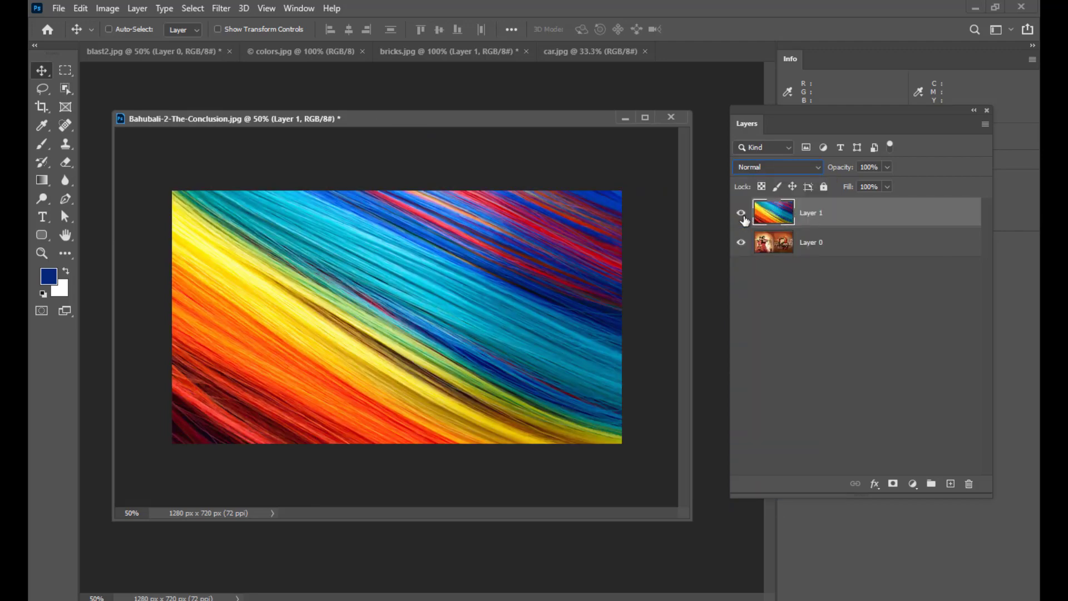
Hide Layer 1 to view the original poster on Layer 0, and show and reselect Layer 1
{"action": "left_click", "coordinate": [742, 213]}
{"action": "left_click", "coordinate": [801, 249]}
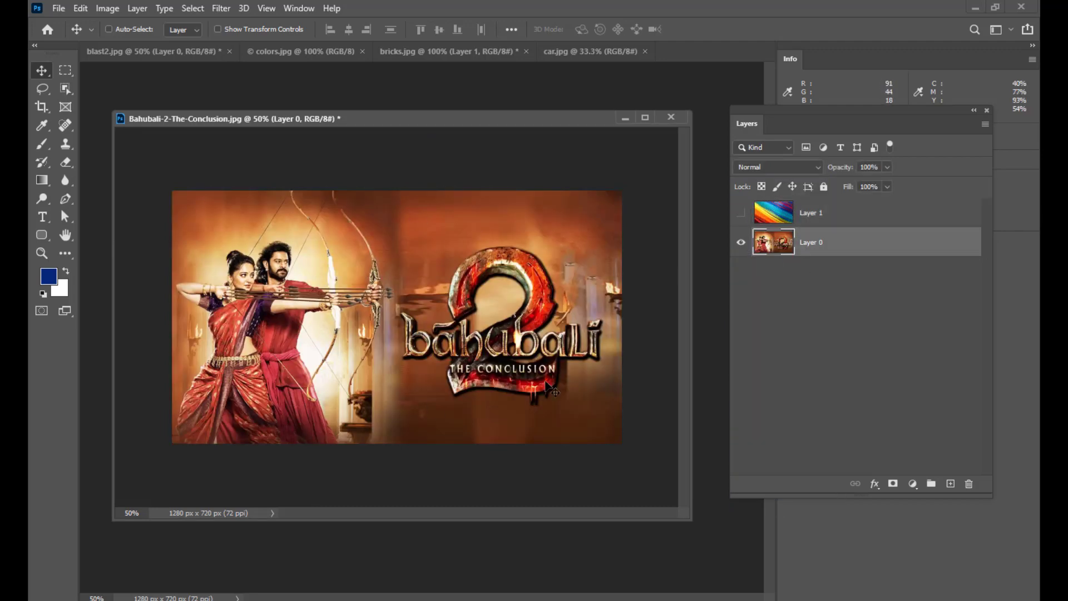
{"action": "left_click", "coordinate": [741, 213]}
{"action": "left_click", "coordinate": [835, 209]}
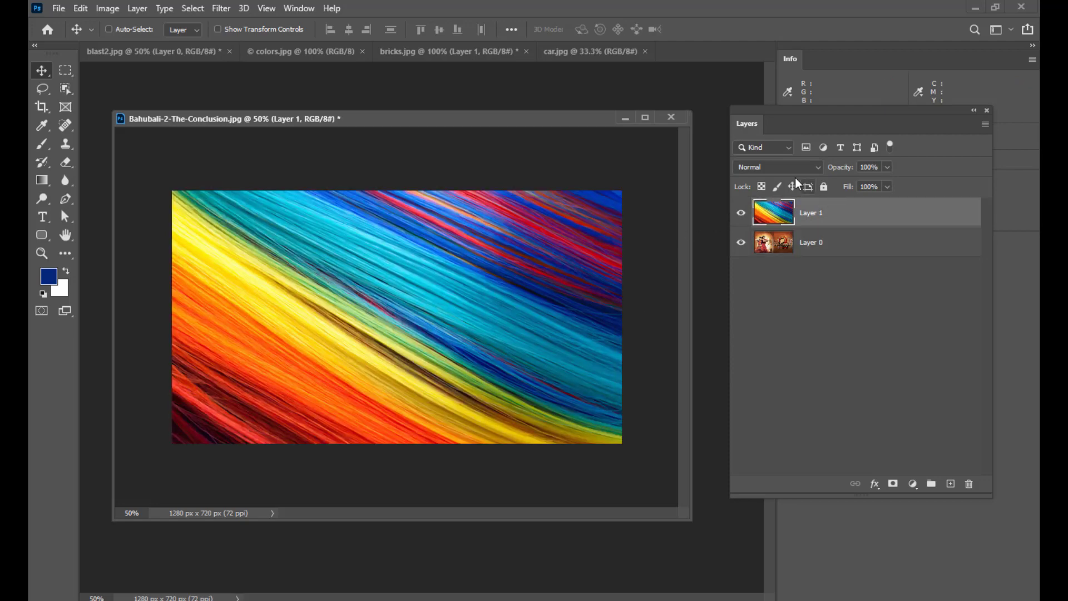
Set Layer 1's blend mode to Hue, comparing it with Normal before returning to Hue
{"action": "left_click", "coordinate": [795, 167]}
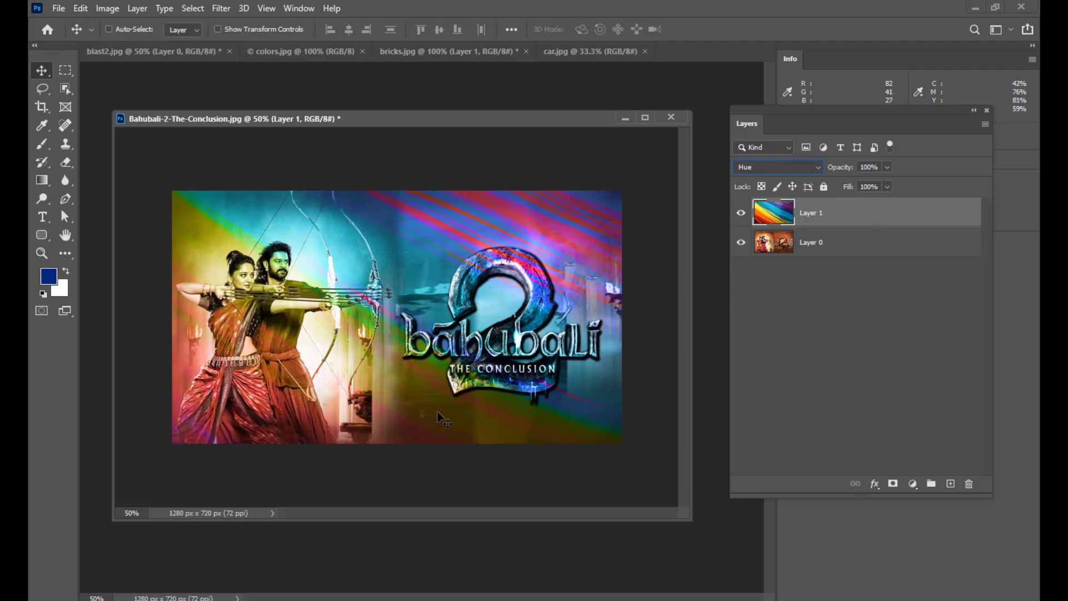
{"action": "left_click", "coordinate": [764, 165]}
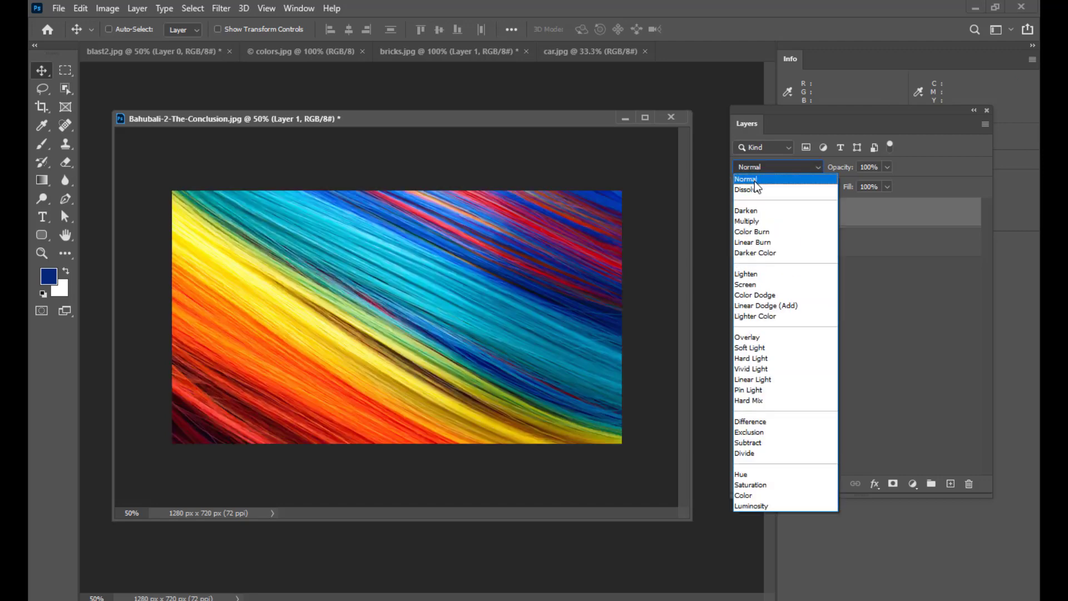
{"action": "left_click", "coordinate": [754, 180]}
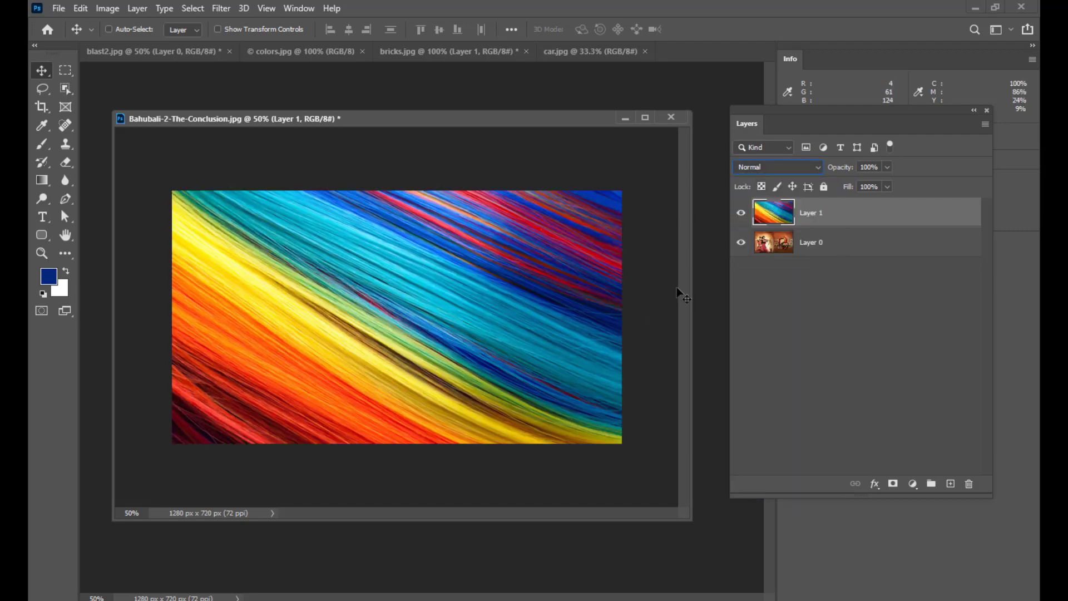
{"action": "left_click", "coordinate": [777, 167]}
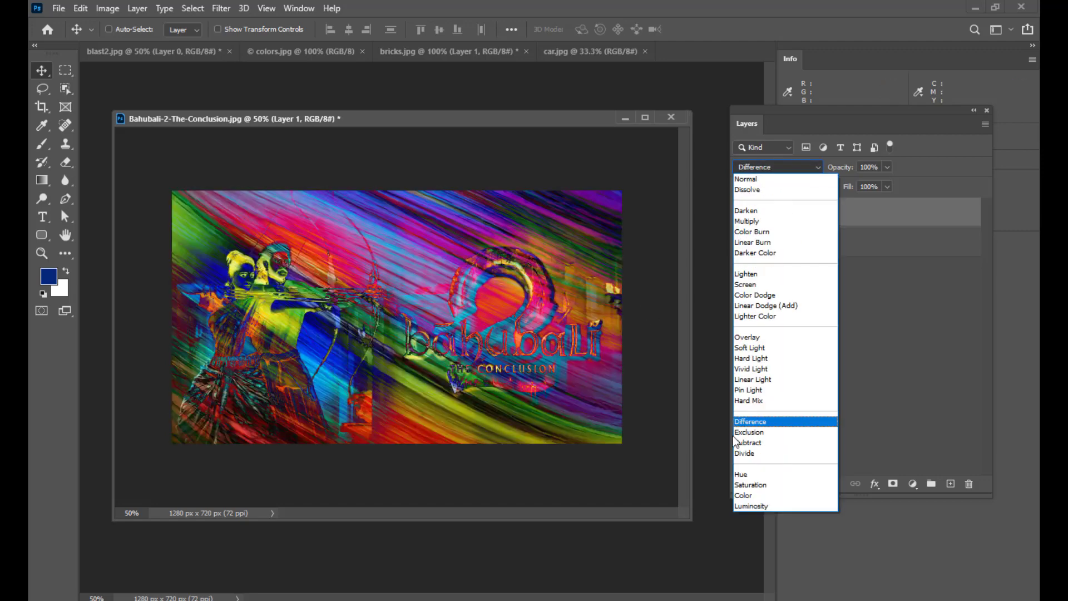
{"action": "left_click", "coordinate": [740, 474]}
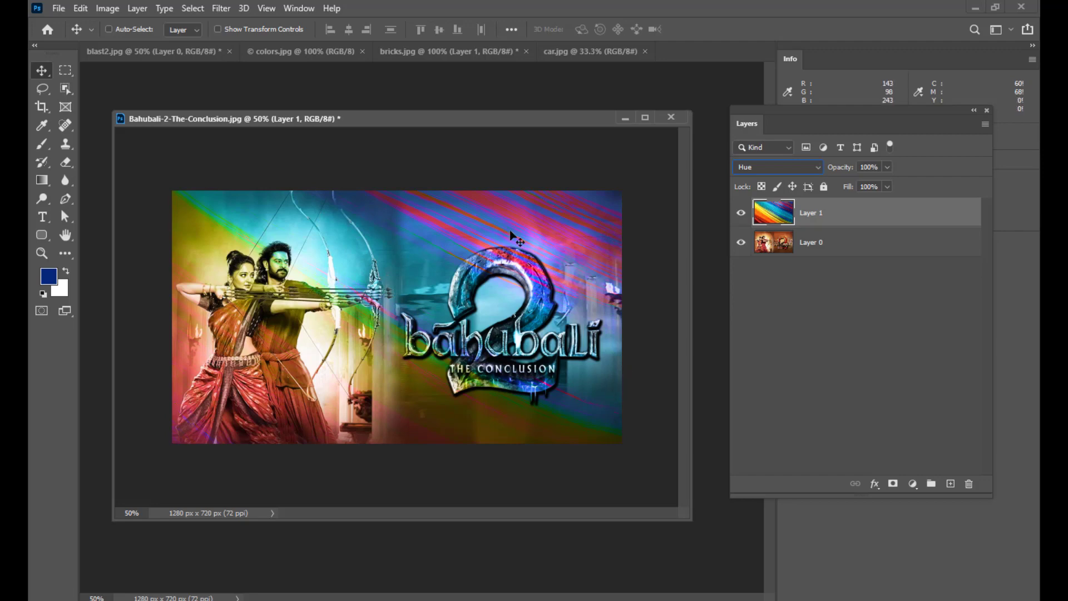
Change Layer 1's blend mode to Saturation, and switch it to Color for comparison
{"action": "left_click", "coordinate": [810, 172]}
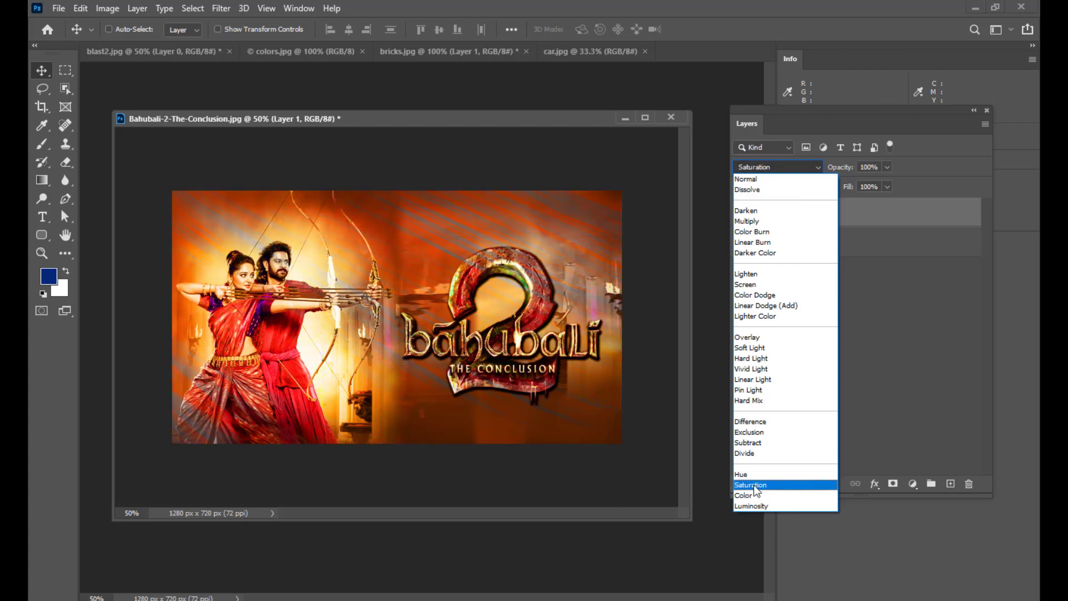
{"action": "left_click", "coordinate": [751, 485]}
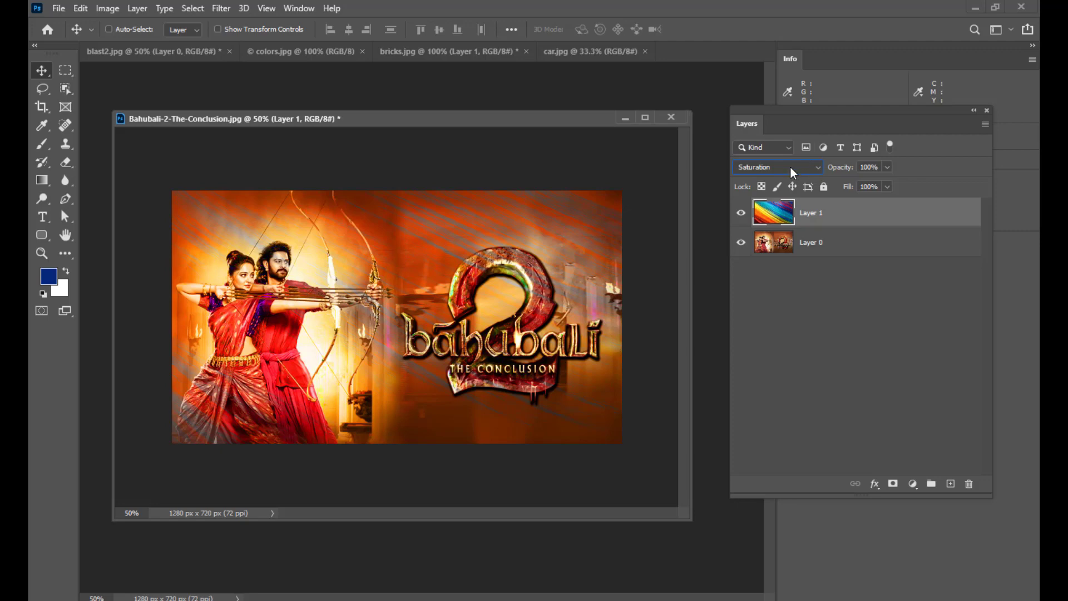
{"action": "left_click", "coordinate": [793, 172]}
{"action": "left_click", "coordinate": [791, 497]}
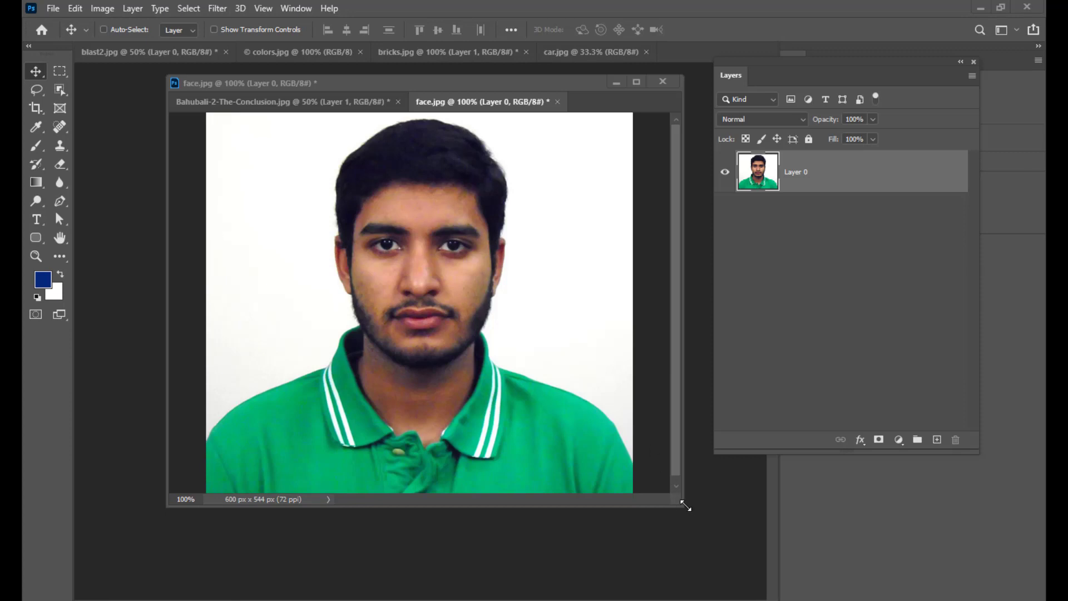
Enlarge the face.jpg window around the portrait and add an empty layer above Layer 0, with the Polygonal Lasso tool active
{"action": "left_click_drag", "start_coordinate": [681, 505], "coordinate": [698, 528]}
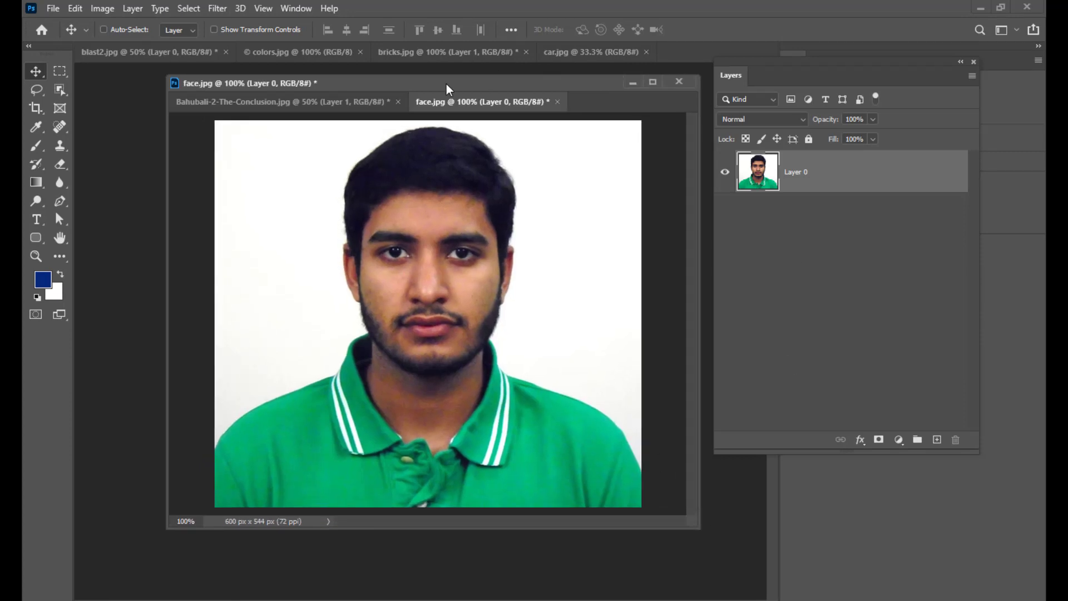
{"action": "left_click_drag", "start_coordinate": [445, 88], "coordinate": [433, 108]}
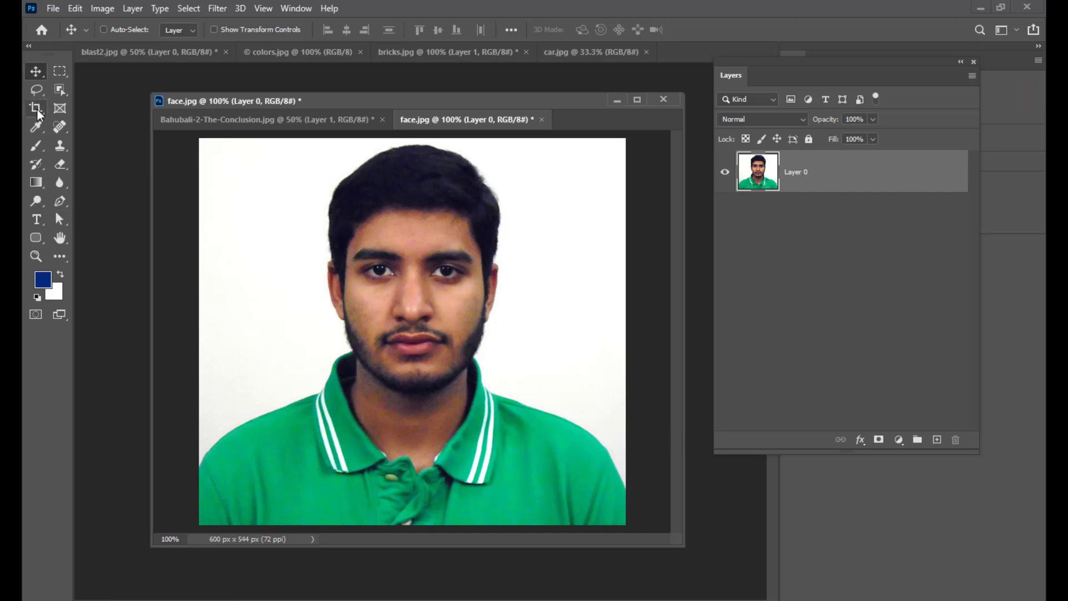
{"action": "left_click_drag", "start_coordinate": [35, 95], "coordinate": [87, 109]}
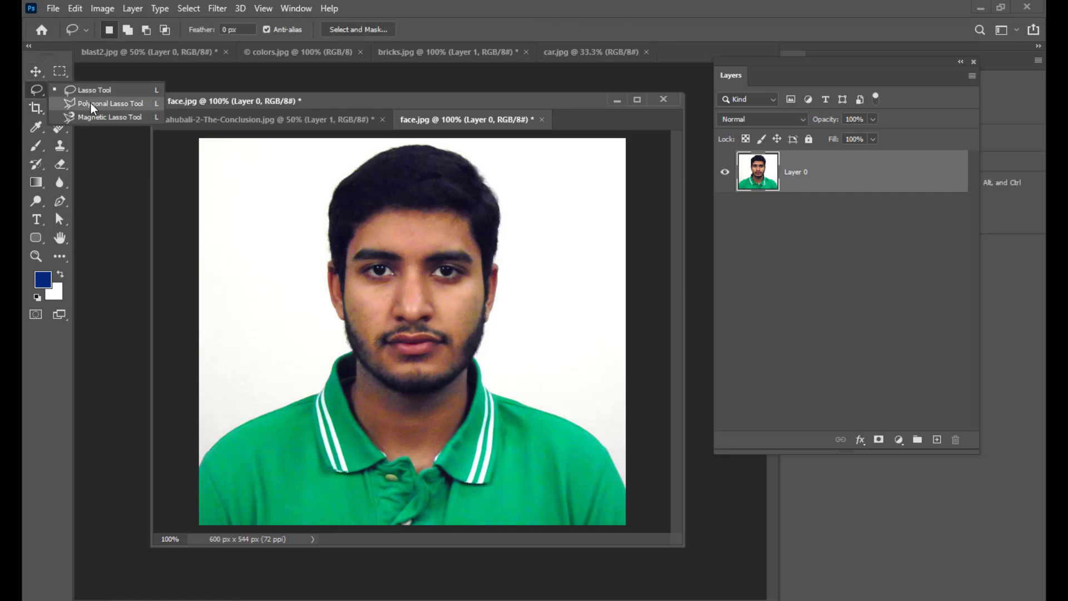
{"action": "left_click", "coordinate": [92, 104]}
{"action": "left_click", "coordinate": [936, 440]}
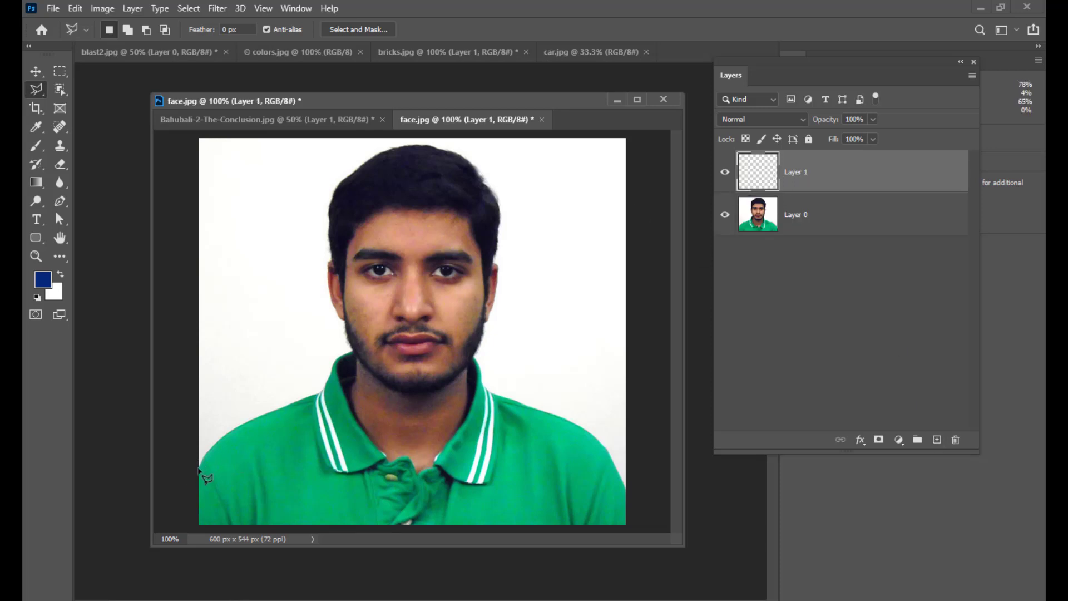
Trace a closed polygonal selection around the green shirt, following the shoulders, collar and neckline down to the portrait's lower edge
{"action": "left_click", "coordinate": [200, 467]}
{"action": "left_click", "coordinate": [217, 441]}
{"action": "left_click", "coordinate": [270, 412]}
{"action": "left_click", "coordinate": [304, 397]}
{"action": "left_click", "coordinate": [321, 394]}
{"action": "left_click", "coordinate": [333, 368]}
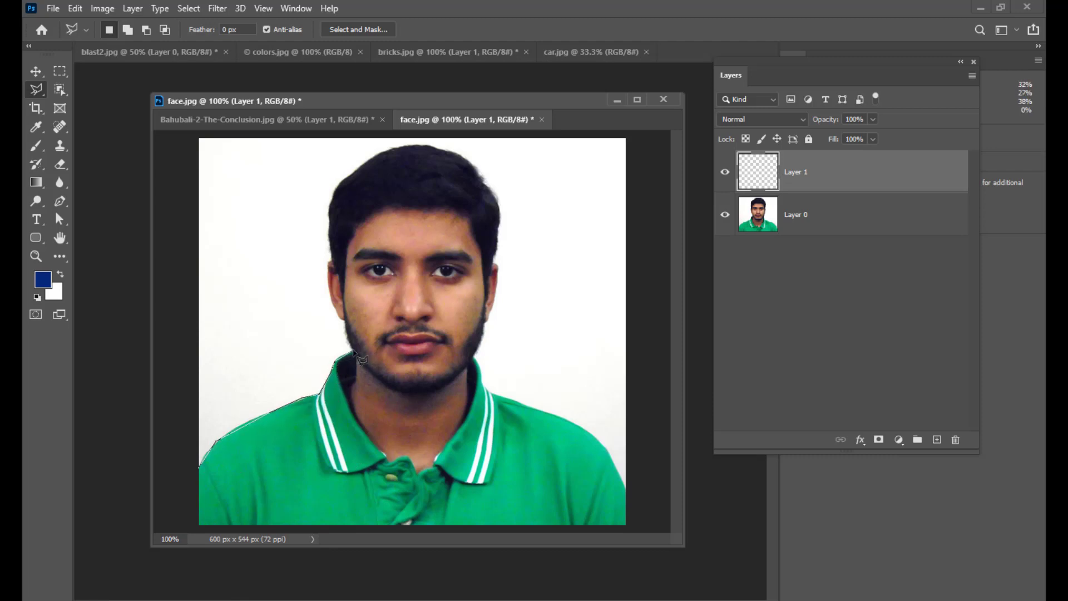
{"action": "left_click", "coordinate": [354, 352]}
{"action": "left_click", "coordinate": [354, 380]}
{"action": "left_click", "coordinate": [344, 391]}
{"action": "left_click", "coordinate": [396, 461]}
{"action": "left_click", "coordinate": [409, 461]}
{"action": "left_click", "coordinate": [419, 474]}
{"action": "left_click", "coordinate": [438, 462]}
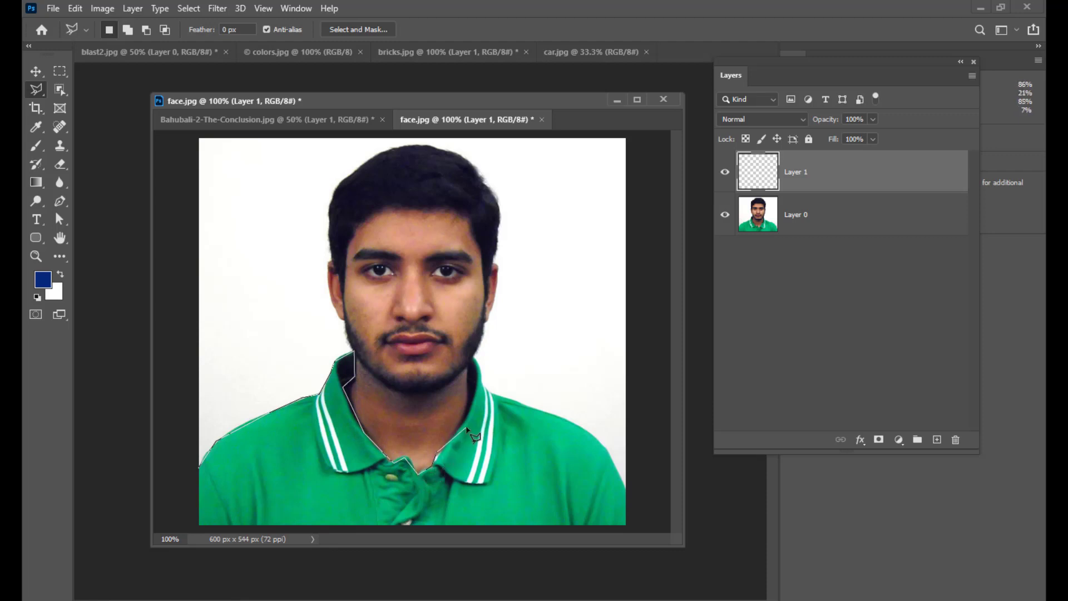
{"action": "left_click", "coordinate": [472, 406]}
{"action": "left_click", "coordinate": [473, 358]}
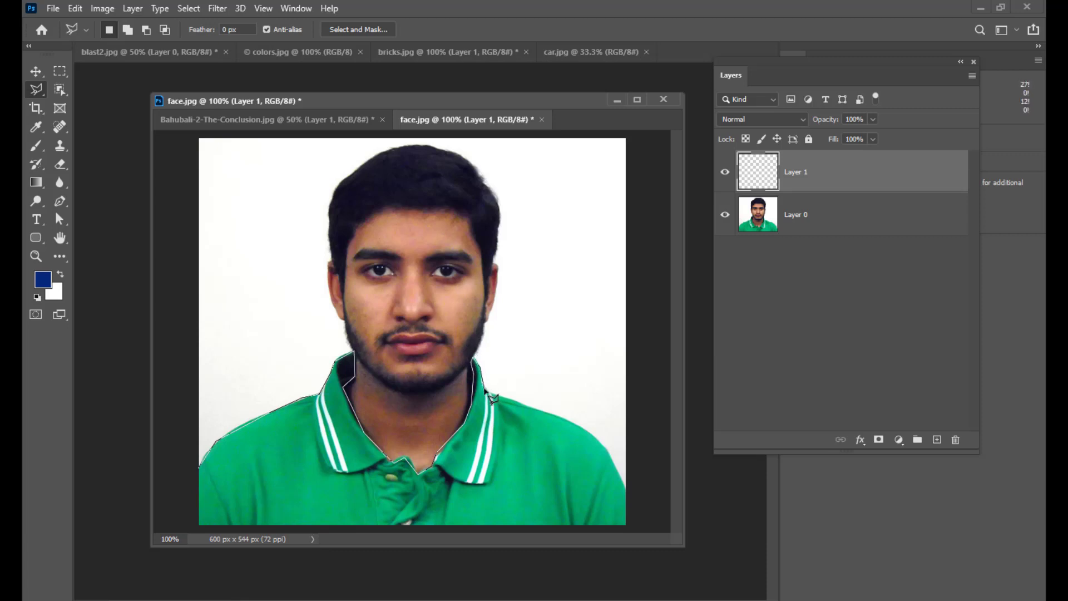
{"action": "left_click", "coordinate": [483, 388]}
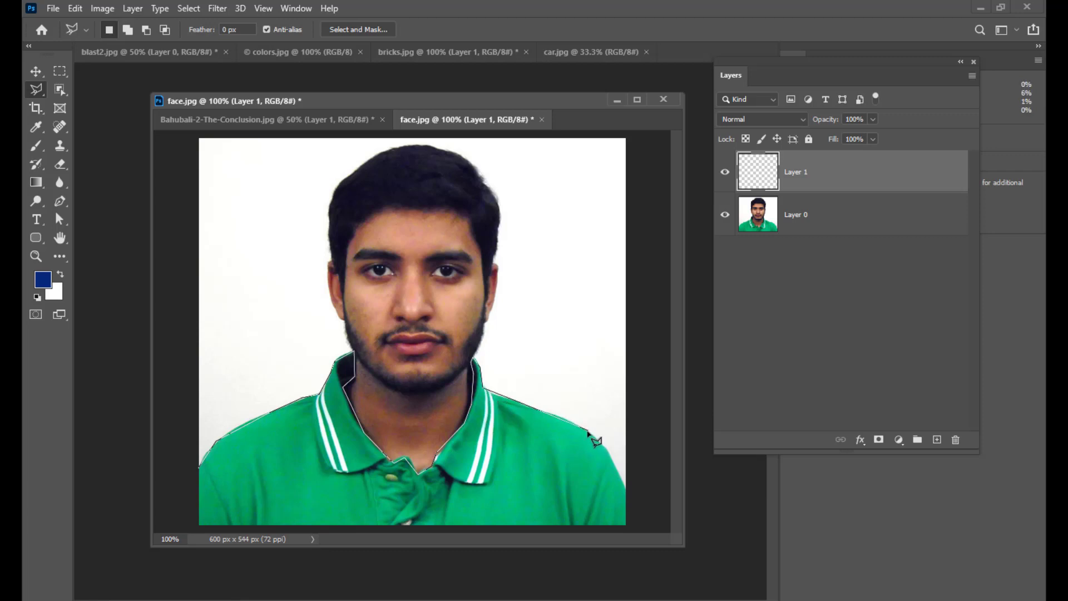
{"action": "left_click", "coordinate": [588, 431]}
{"action": "left_click", "coordinate": [627, 526]}
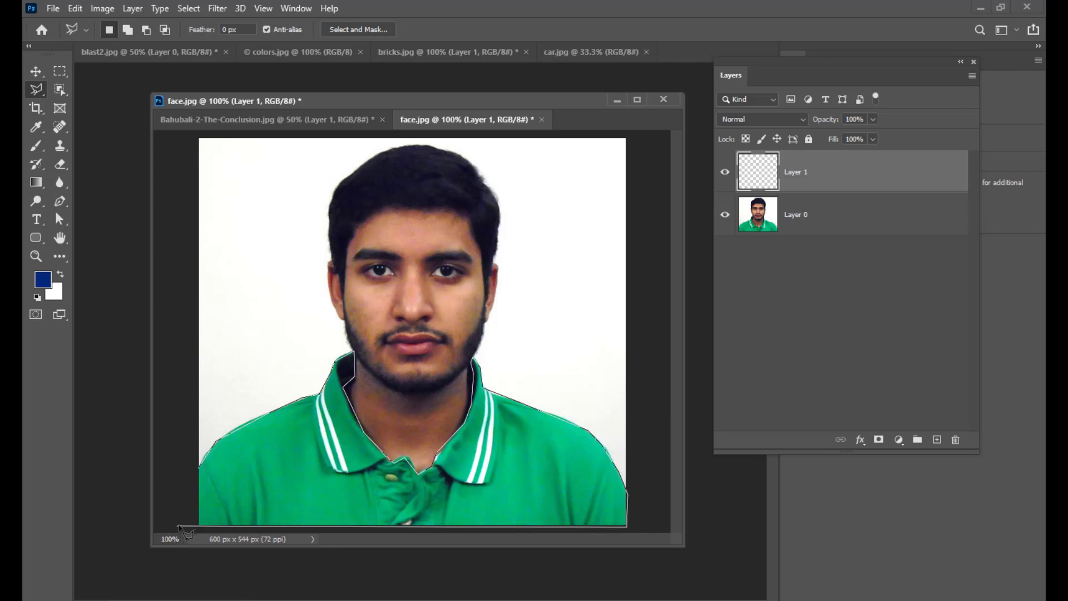
{"action": "left_click", "coordinate": [199, 524]}
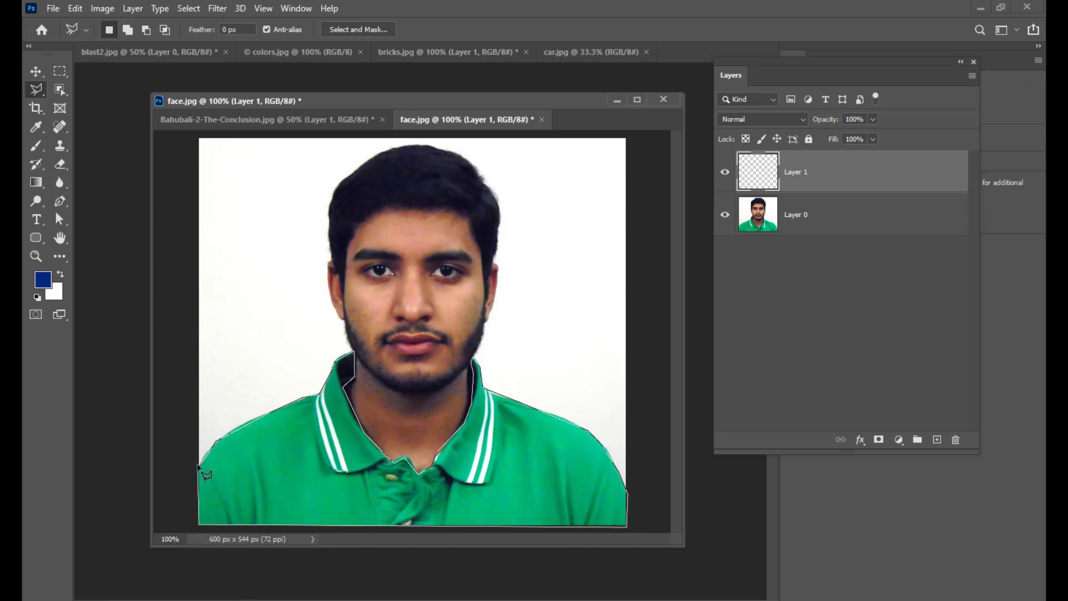
{"action": "left_click", "coordinate": [199, 468]}
{"action": "left_click", "coordinate": [200, 469]}
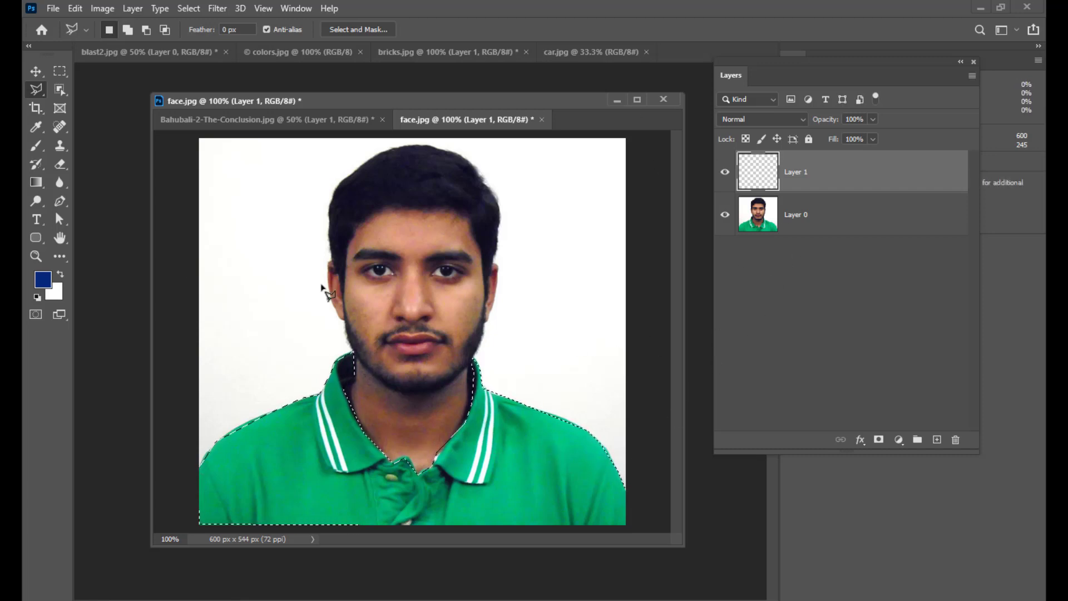
Try feathering the shirt selection with a radius of 6 pixels
{"action": "right_click", "coordinate": [525, 424]}
{"action": "left_click", "coordinate": [559, 200]}
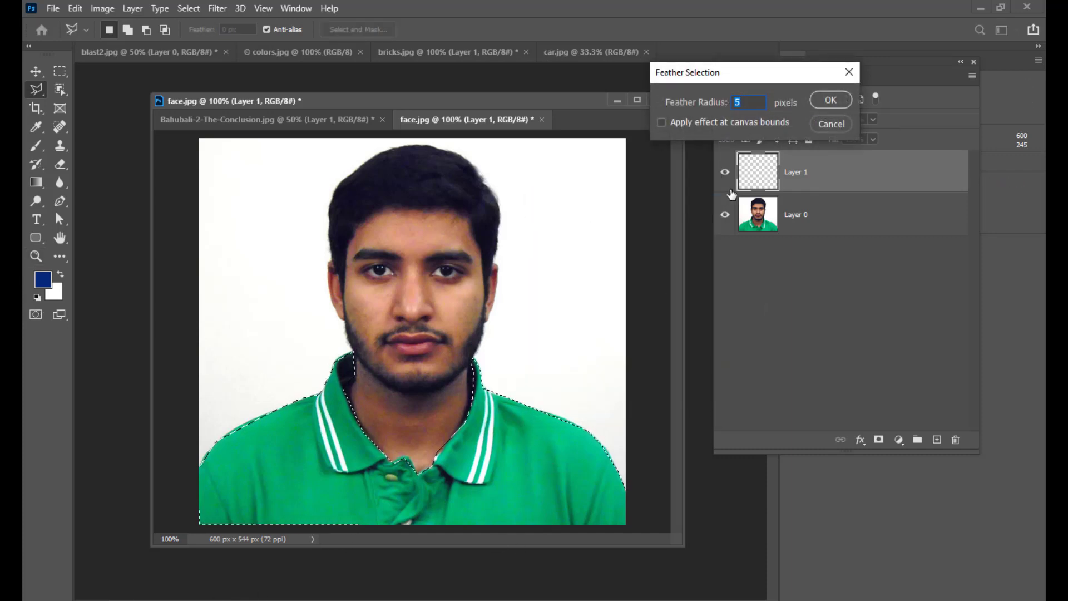
{"action": "left_click_drag", "start_coordinate": [748, 82], "coordinate": [623, 171]}
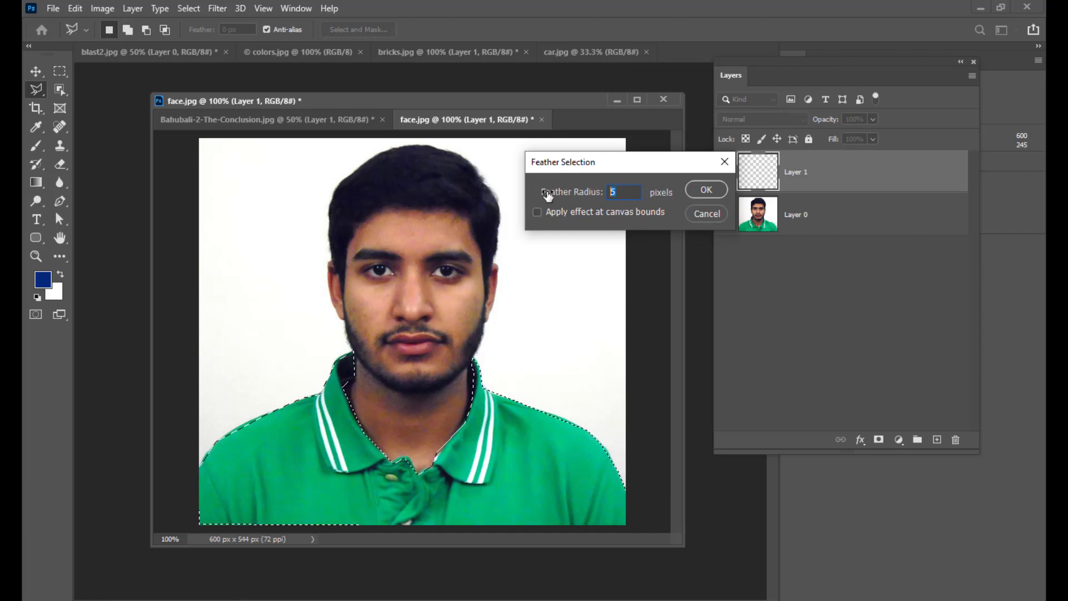
{"action": "left_click", "coordinate": [707, 189]}
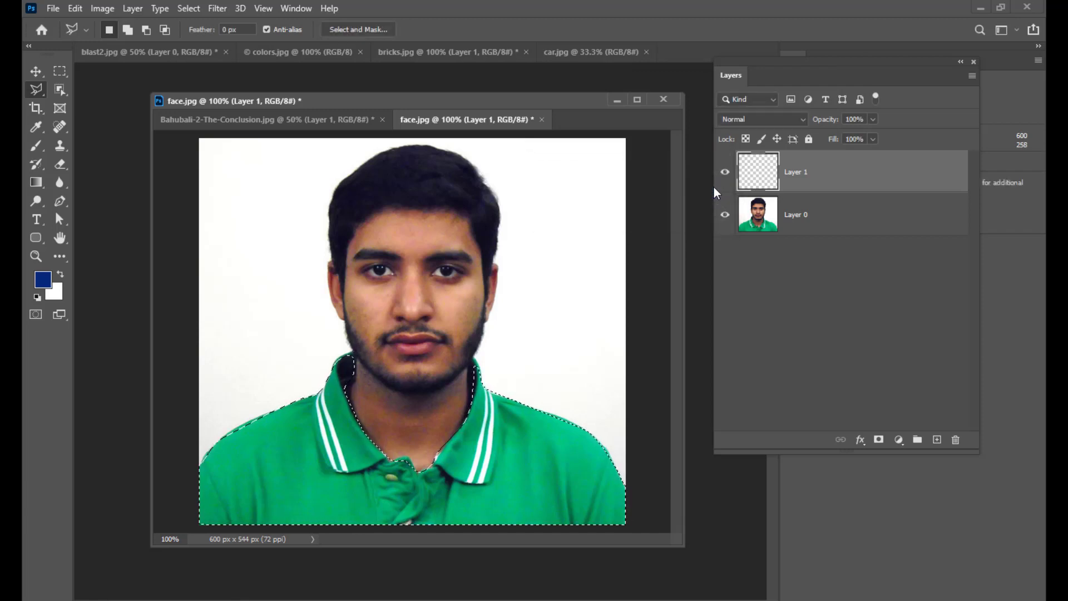
Feather the original shirt selection with a smaller radius
{"action": "right_click", "coordinate": [546, 453]}
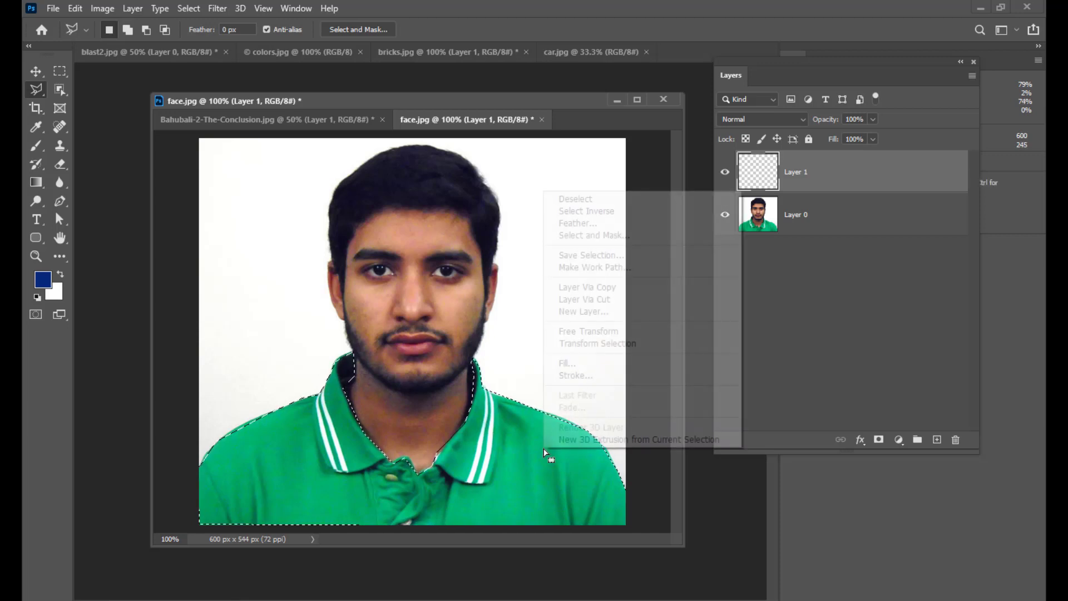
{"action": "left_click", "coordinate": [591, 222]}
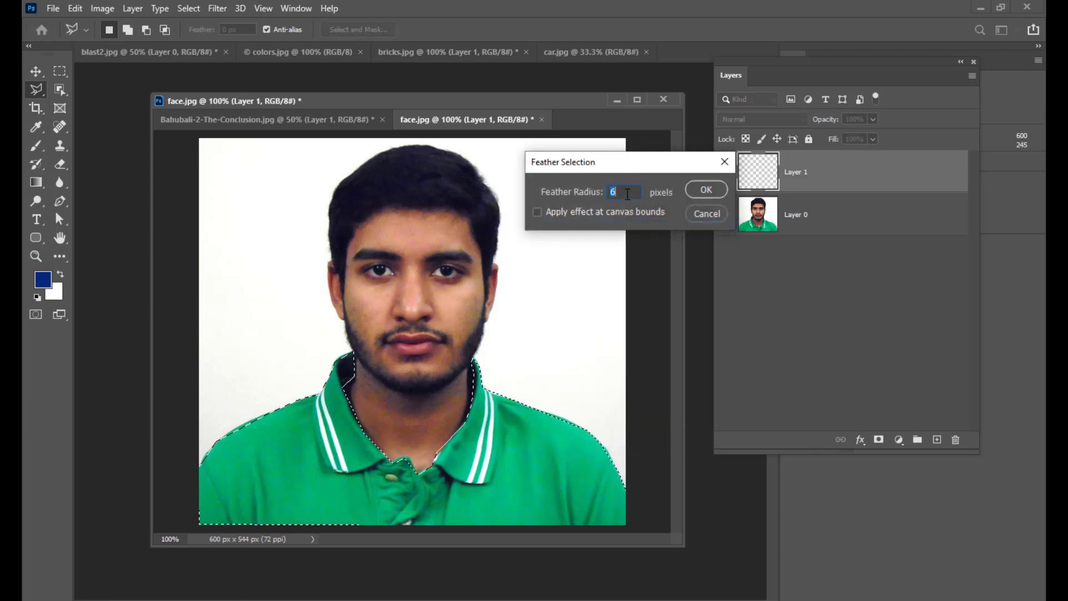
{"action": "left_click", "coordinate": [704, 191]}
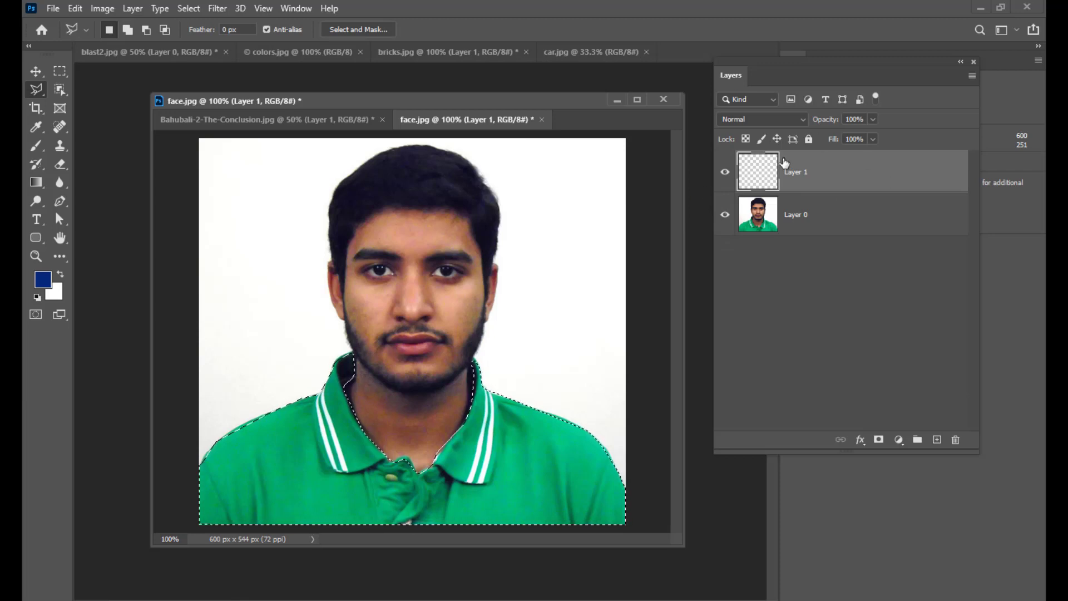
Set the foreground color to bright red, #f8093b
{"action": "left_click_drag", "start_coordinate": [734, 70], "coordinate": [726, 71]}
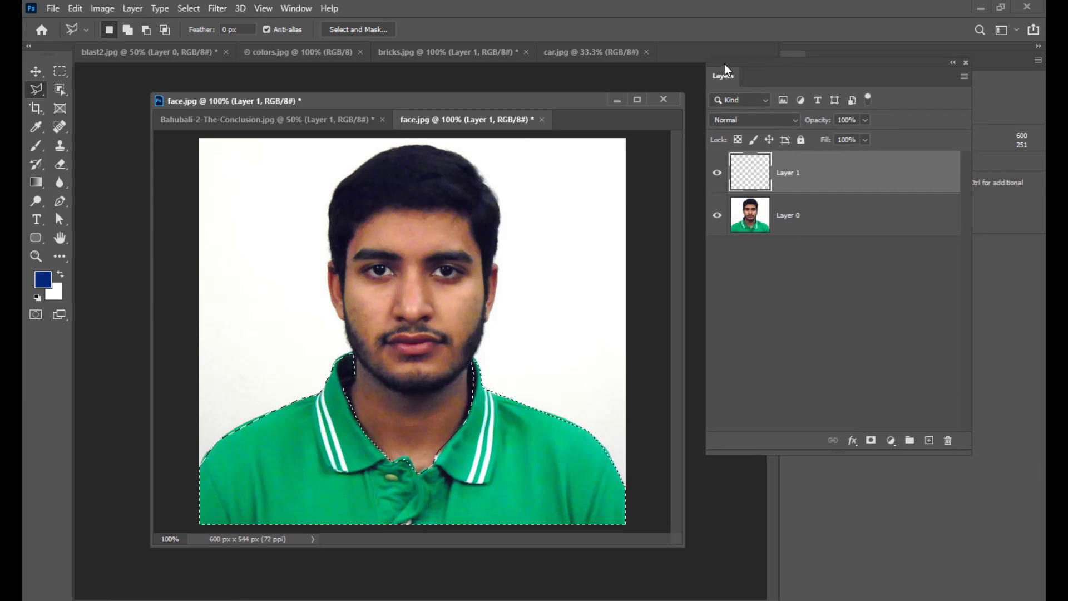
{"action": "left_click", "coordinate": [47, 281]}
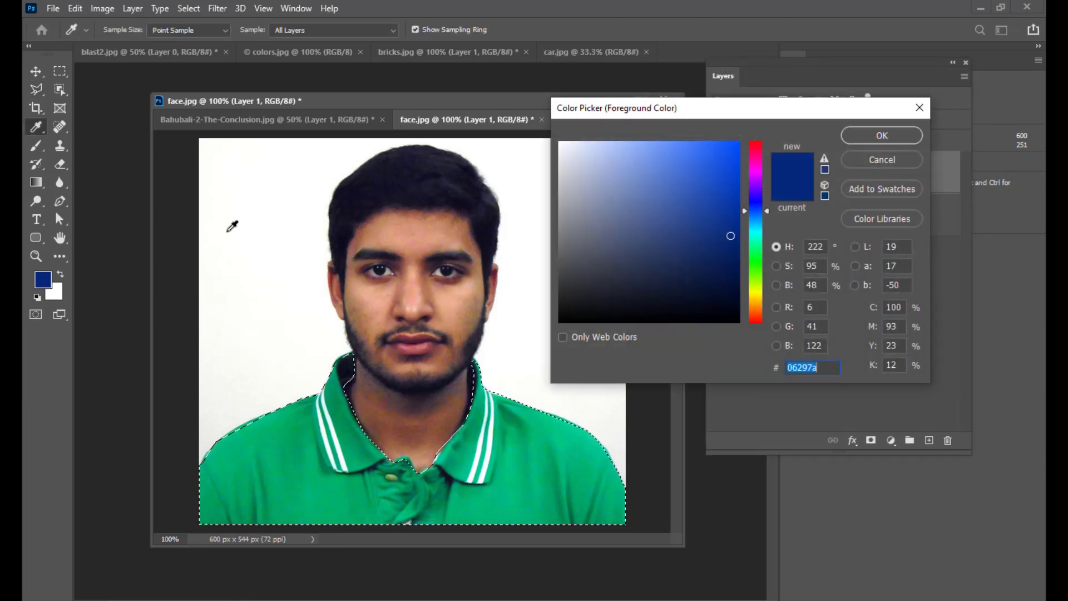
{"action": "left_click", "coordinate": [756, 147]}
{"action": "left_click", "coordinate": [734, 146]}
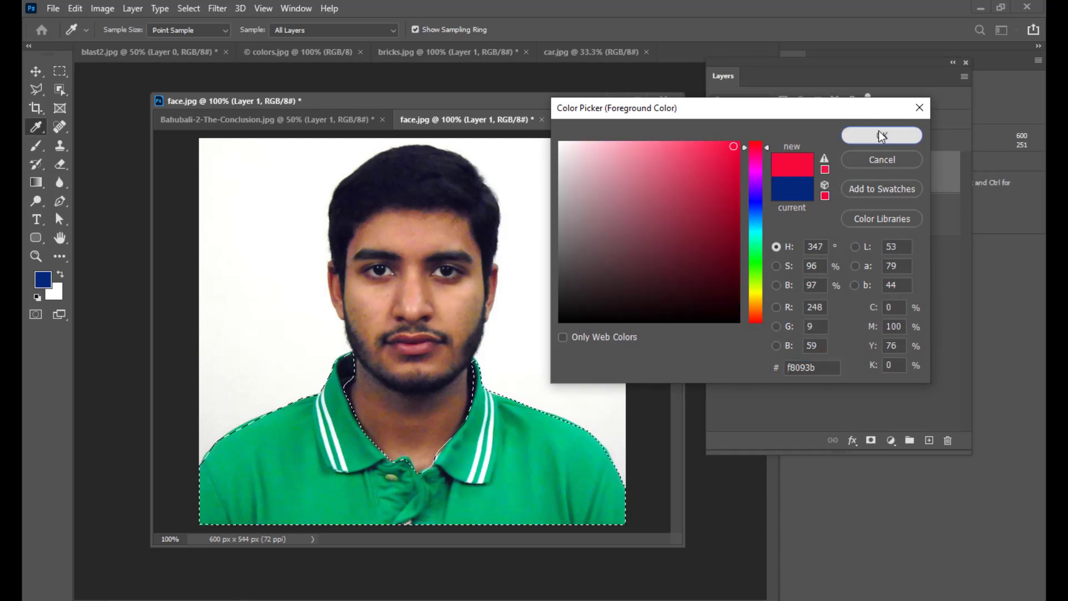
{"action": "left_click", "coordinate": [882, 136]}
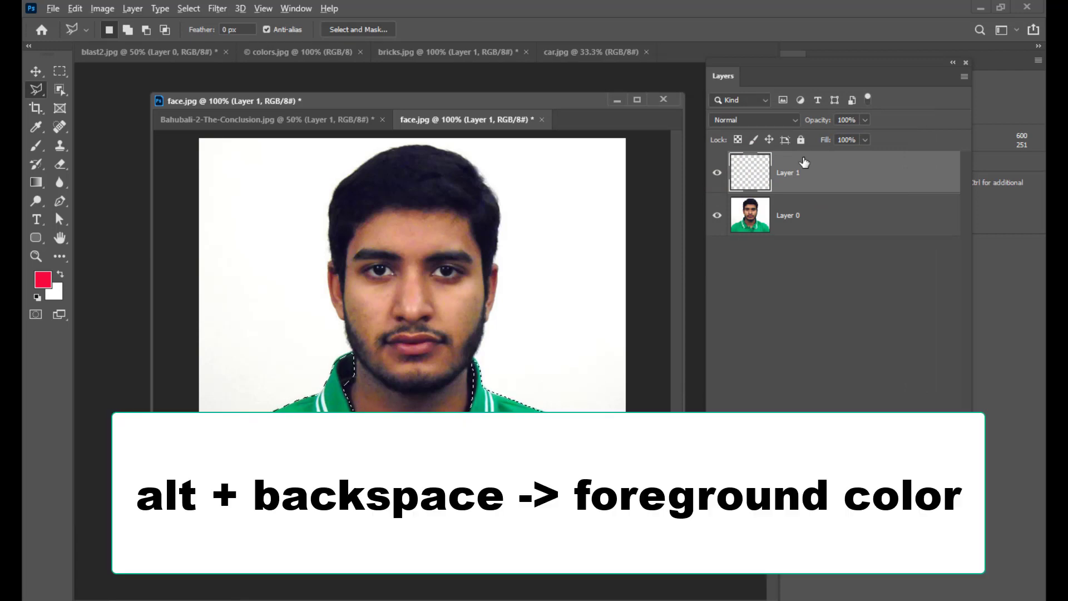
Fill the shirt selection on Layer 1 with the foreground color, deselect it, and set the layer's blend mode to Color
{"action": "key", "text": "alt+BackSpace"}
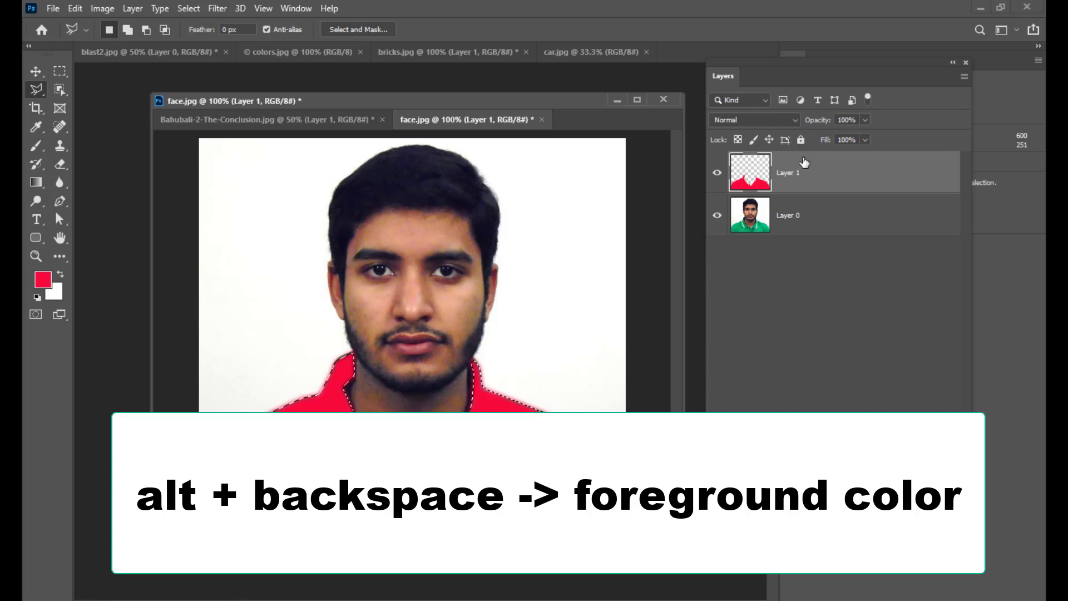
{"action": "key", "text": "ctrl+d"}
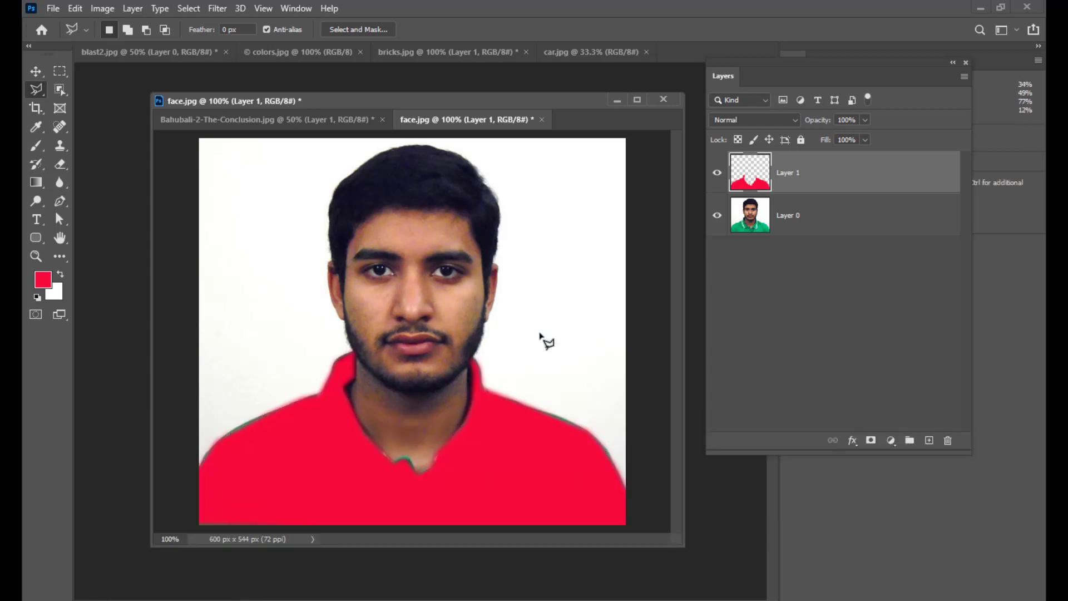
{"action": "left_click", "coordinate": [767, 123]}
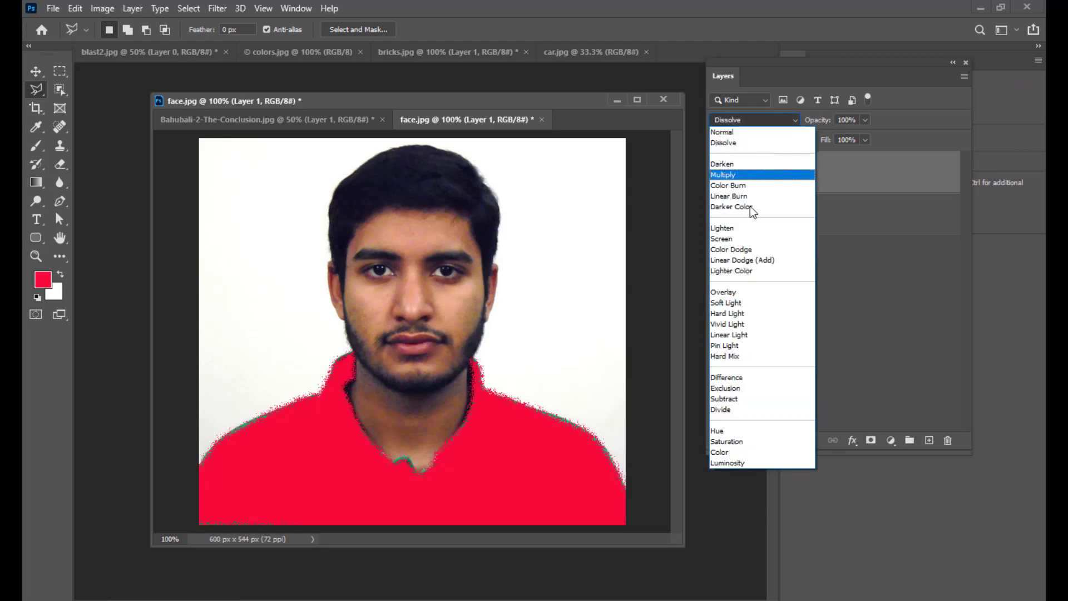
{"action": "left_click", "coordinate": [741, 457]}
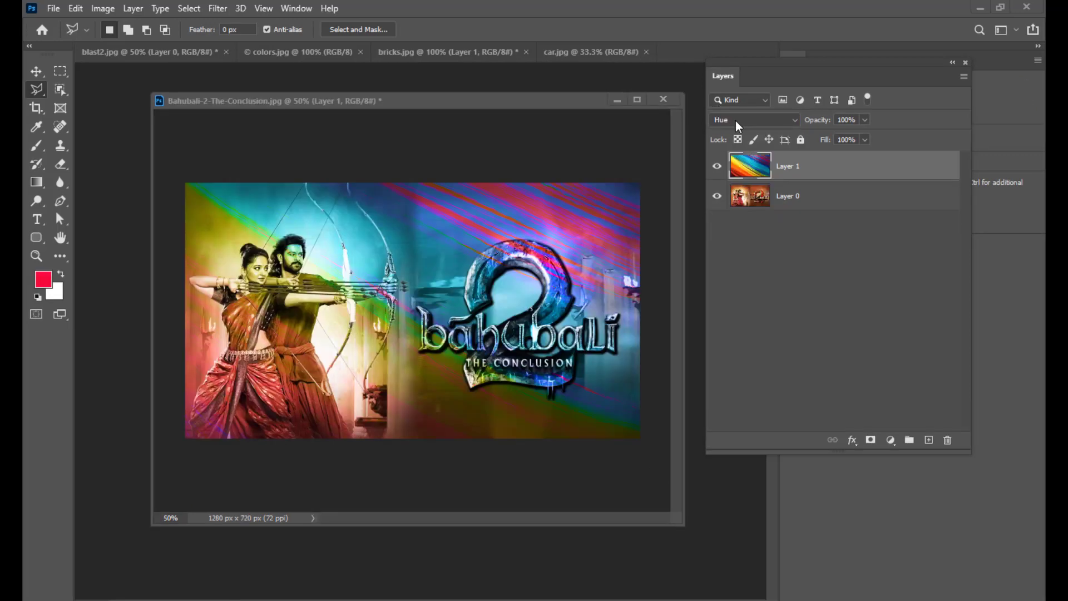
Set the Bahubali poster's Layer 1 to Color, compare it with Luminosity, and return the blend mode to Color
{"action": "left_click", "coordinate": [769, 118]}
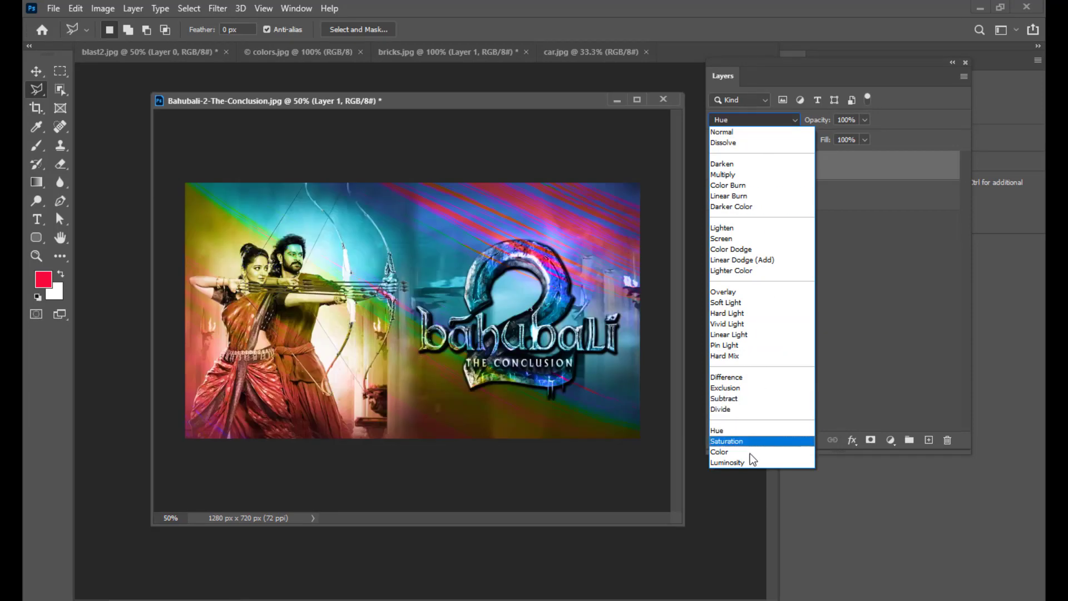
{"action": "left_click", "coordinate": [751, 453]}
{"action": "left_click", "coordinate": [770, 120]}
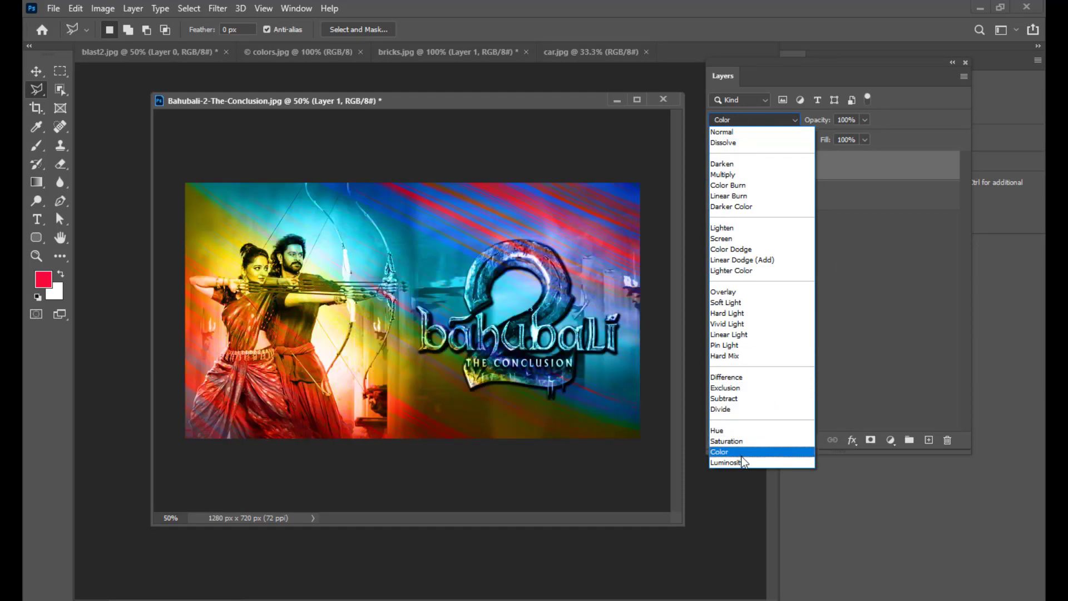
{"action": "left_click", "coordinate": [743, 463]}
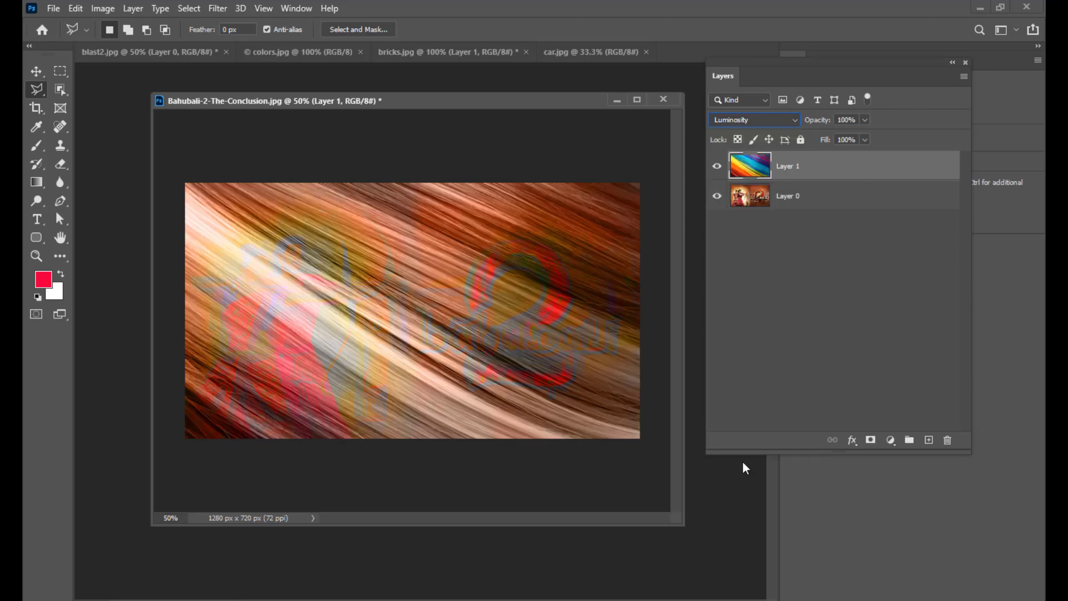
{"action": "left_click", "coordinate": [761, 120]}
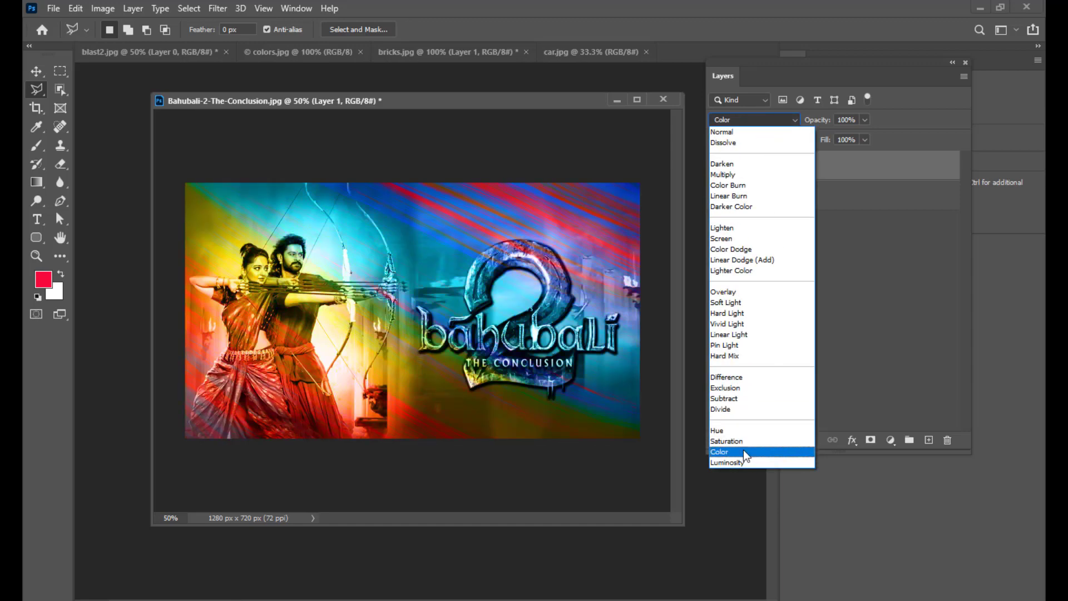
{"action": "left_click", "coordinate": [744, 452]}
{"action": "left_click", "coordinate": [766, 118]}
{"action": "left_click", "coordinate": [748, 450]}
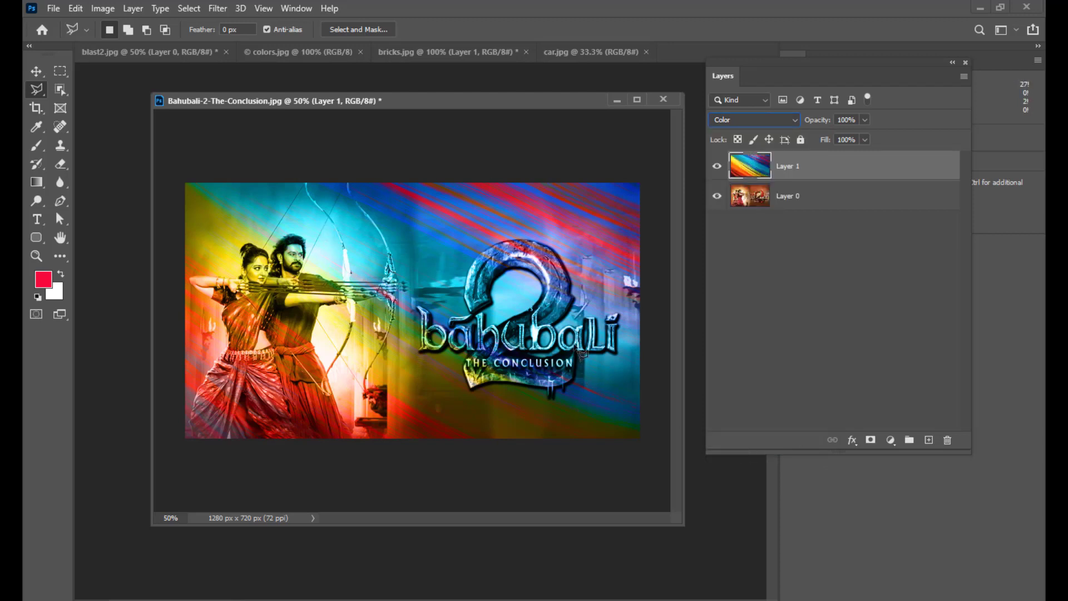
Close the Bahubali-2-The-Conclusion.jpg document without saving its changes
{"action": "left_click_drag", "start_coordinate": [468, 101], "coordinate": [441, 120]}
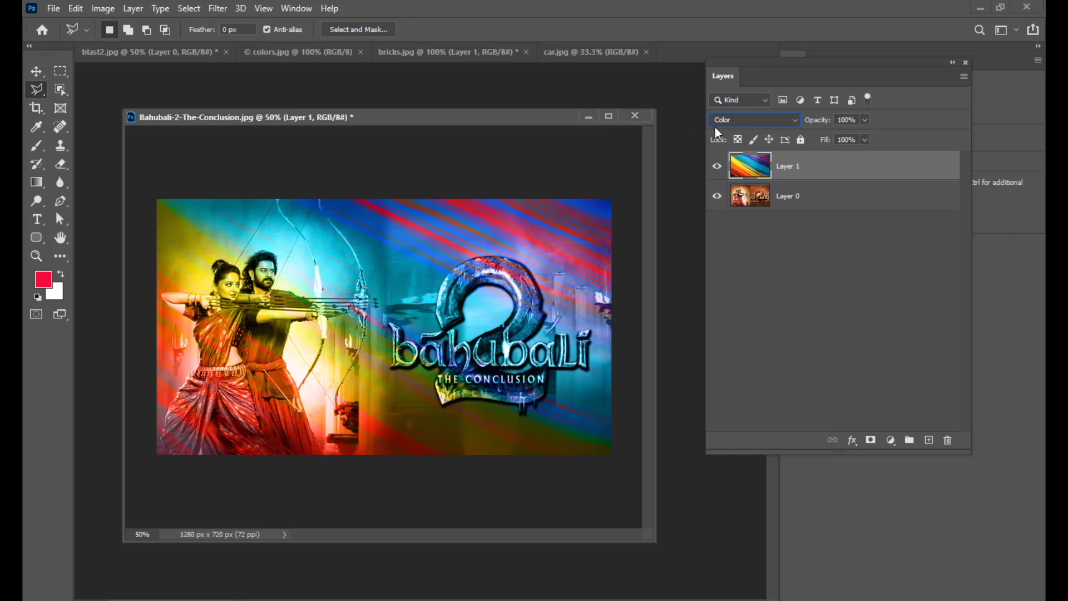
{"action": "mouse_move", "coordinate": [521, 121]}
{"action": "left_mouse_down"}
{"action": "mouse_move", "coordinate": [601, 134]}
{"action": "mouse_move", "coordinate": [535, 135]}
{"action": "left_mouse_up"}
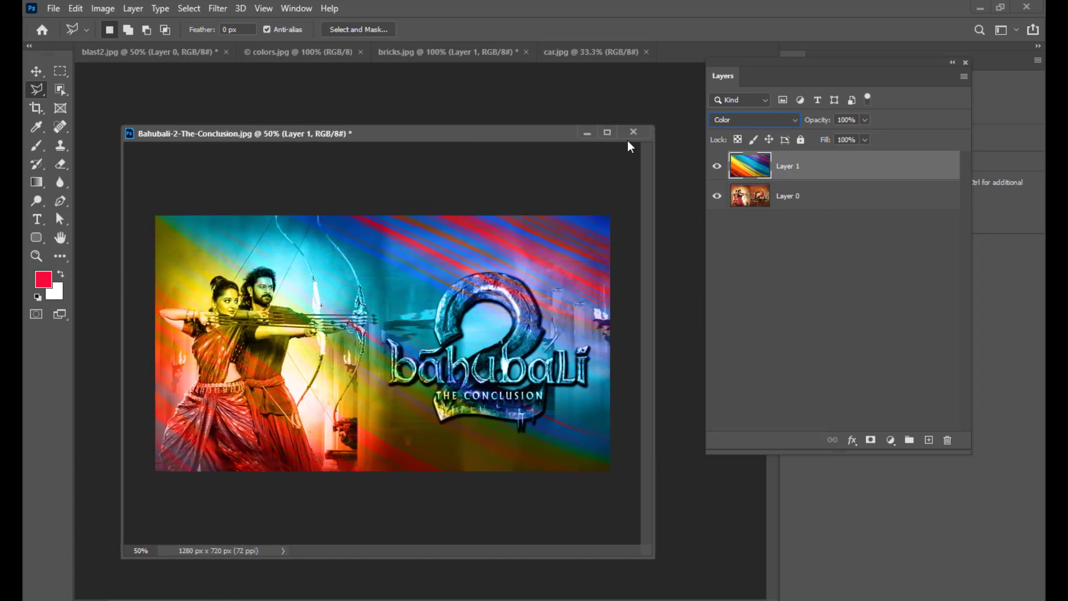
{"action": "left_click", "coordinate": [633, 132]}
{"action": "left_click", "coordinate": [535, 233]}
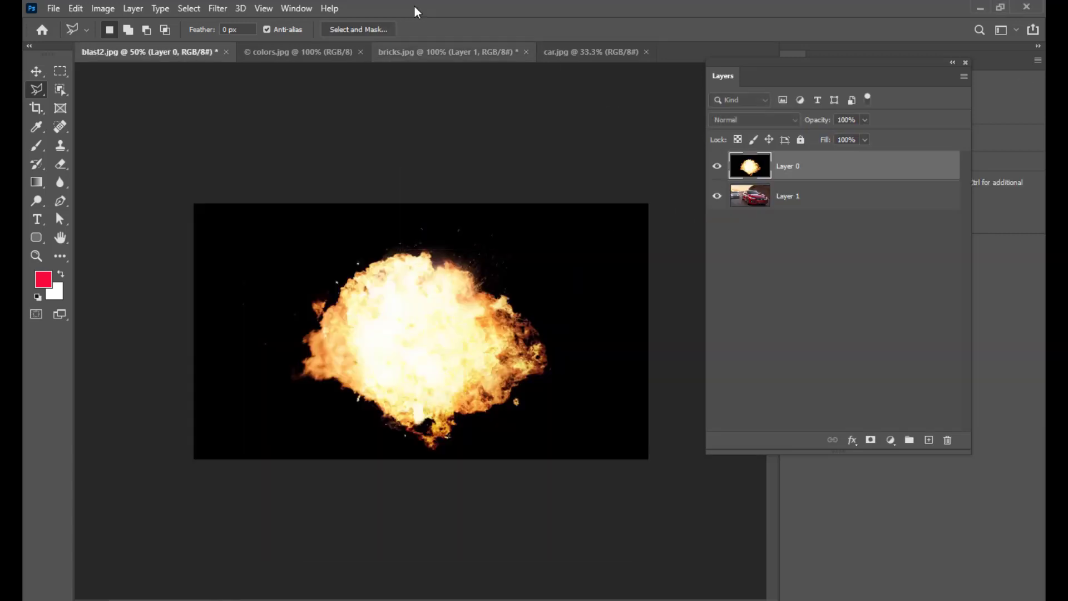
Switch to bricks.jpg, reposition the blood-splatter Layer 1 inside the brick wall's edges, and hide the layer
{"action": "left_click", "coordinate": [308, 51]}
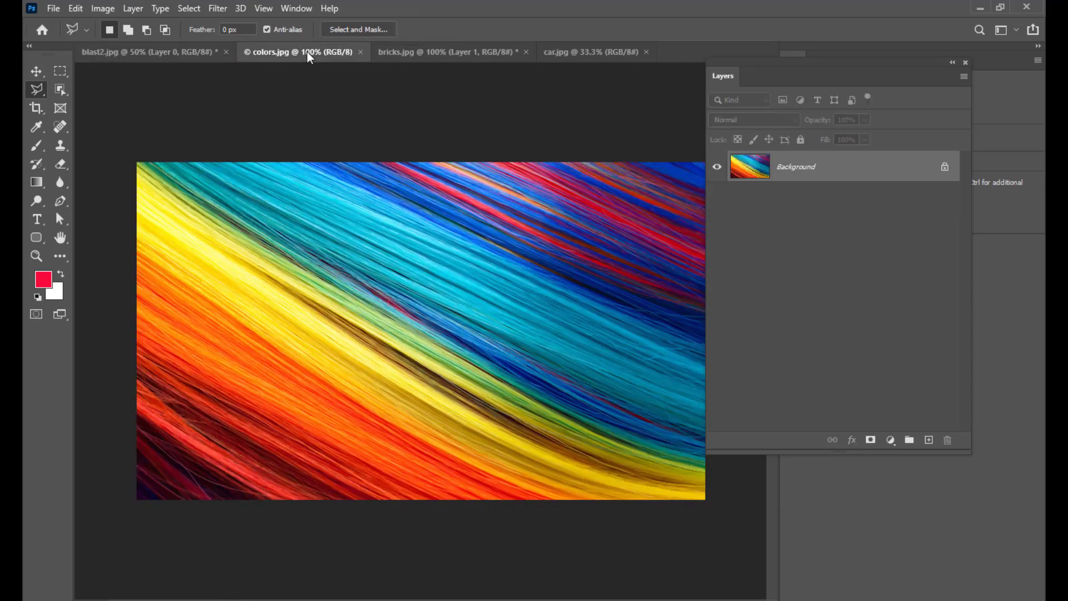
{"action": "left_click", "coordinate": [486, 52]}
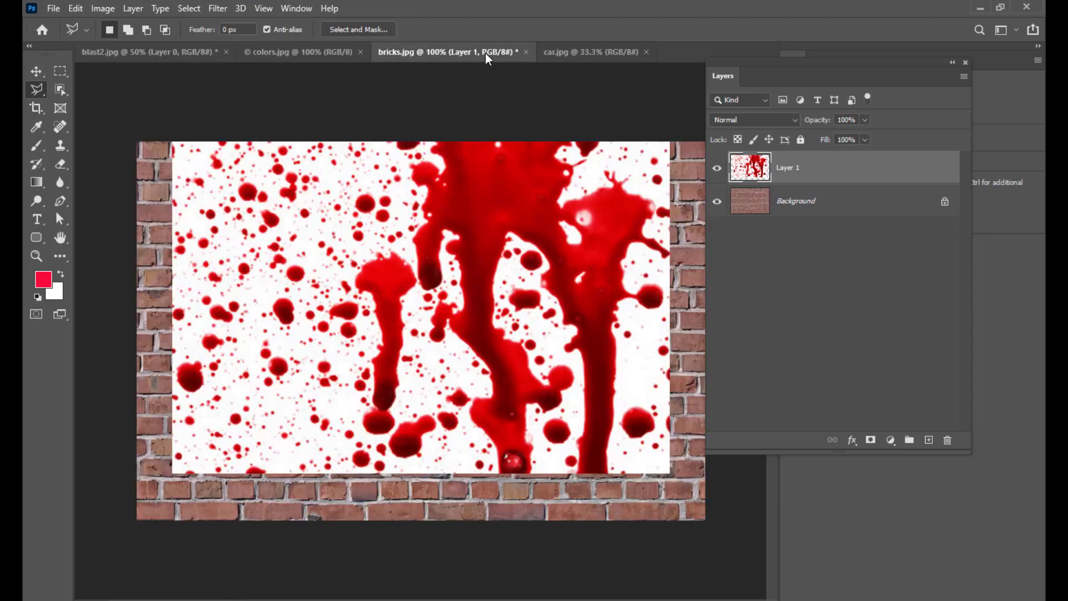
{"action": "left_click", "coordinate": [36, 71]}
{"action": "mouse_move", "coordinate": [582, 224]}
{"action": "left_mouse_down"}
{"action": "mouse_move", "coordinate": [586, 248]}
{"action": "mouse_move", "coordinate": [542, 221]}
{"action": "mouse_move", "coordinate": [578, 221]}
{"action": "left_mouse_up"}
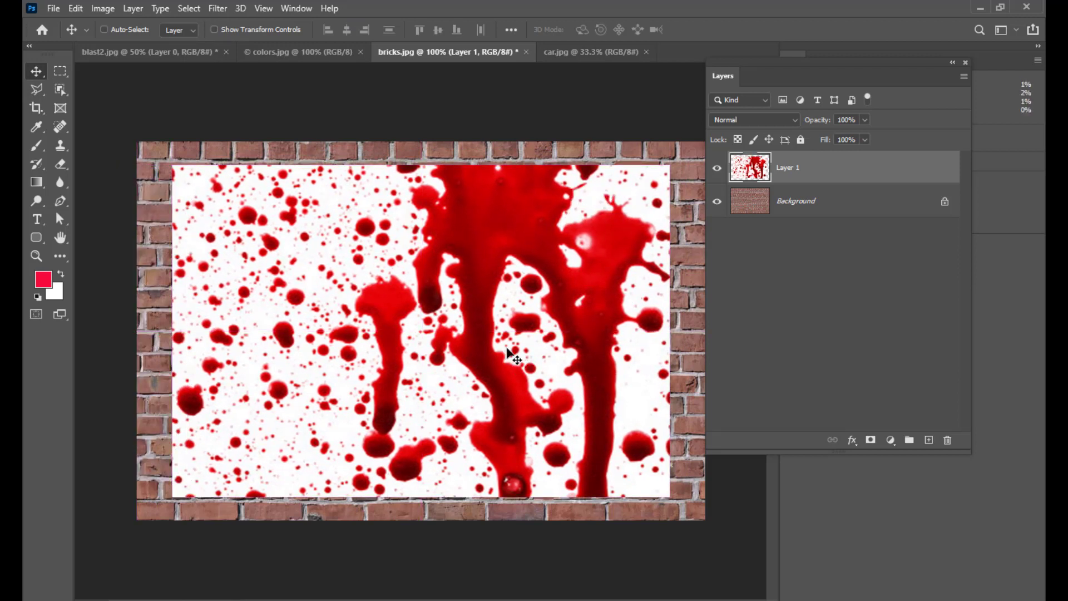
{"action": "left_click_drag", "start_coordinate": [538, 229], "coordinate": [478, 219]}
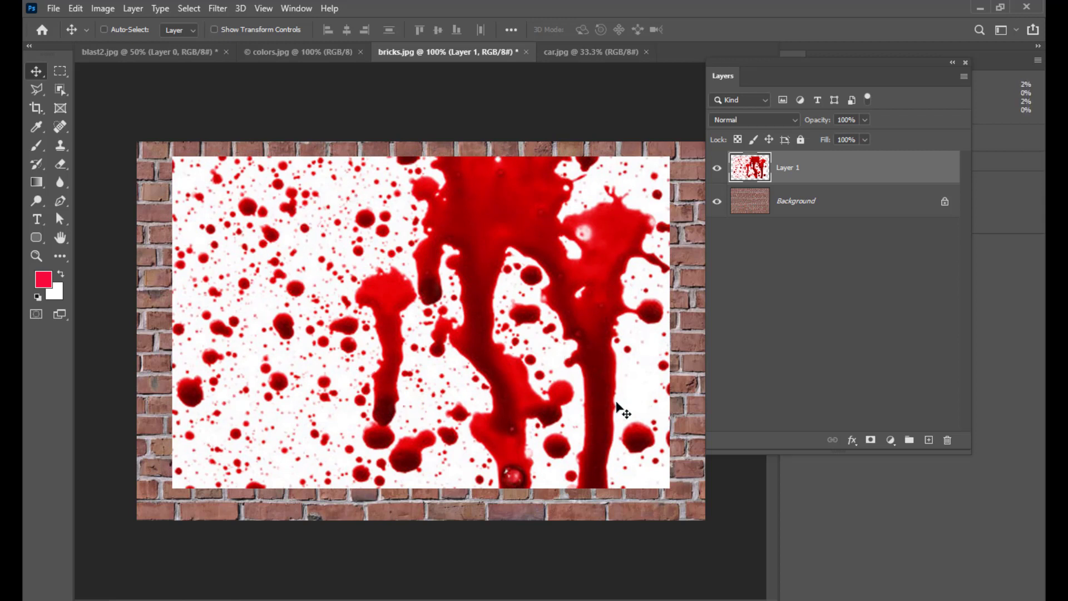
{"action": "left_click_drag", "start_coordinate": [494, 219], "coordinate": [500, 220]}
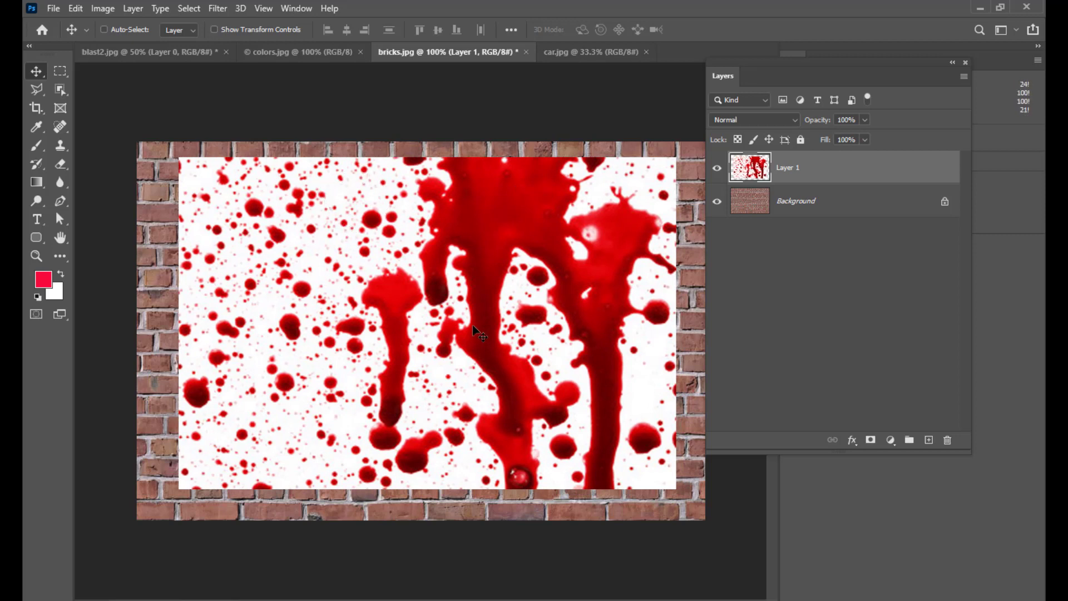
{"action": "left_click", "coordinate": [718, 172]}
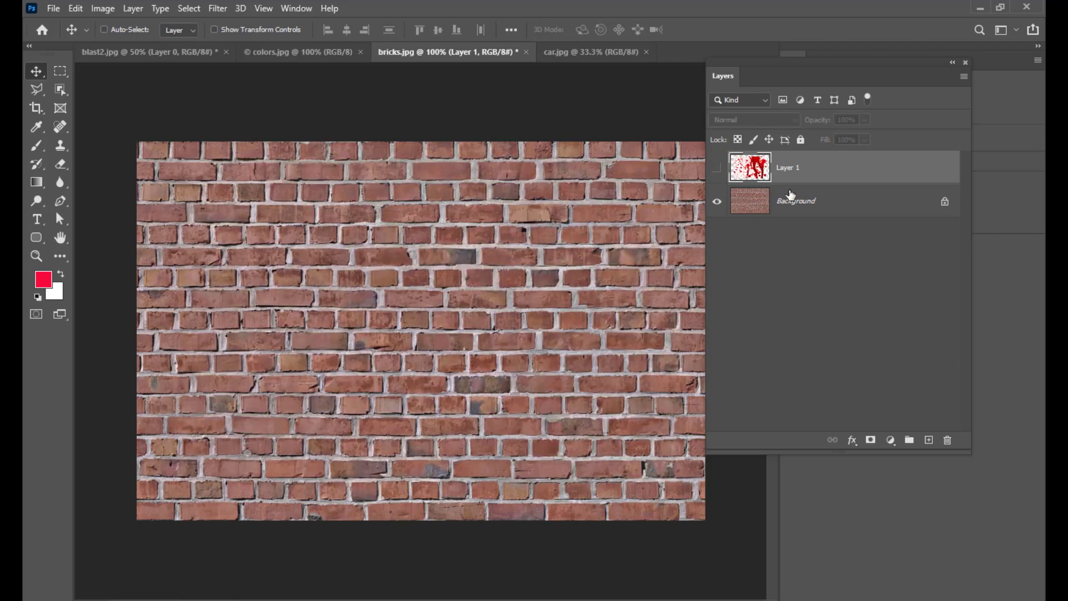
Show the hidden blood-splatter Layer 1 over the brick wall and make it the active layer
{"action": "left_click", "coordinate": [792, 196]}
{"action": "left_click_drag", "start_coordinate": [736, 63], "coordinate": [794, 66]}
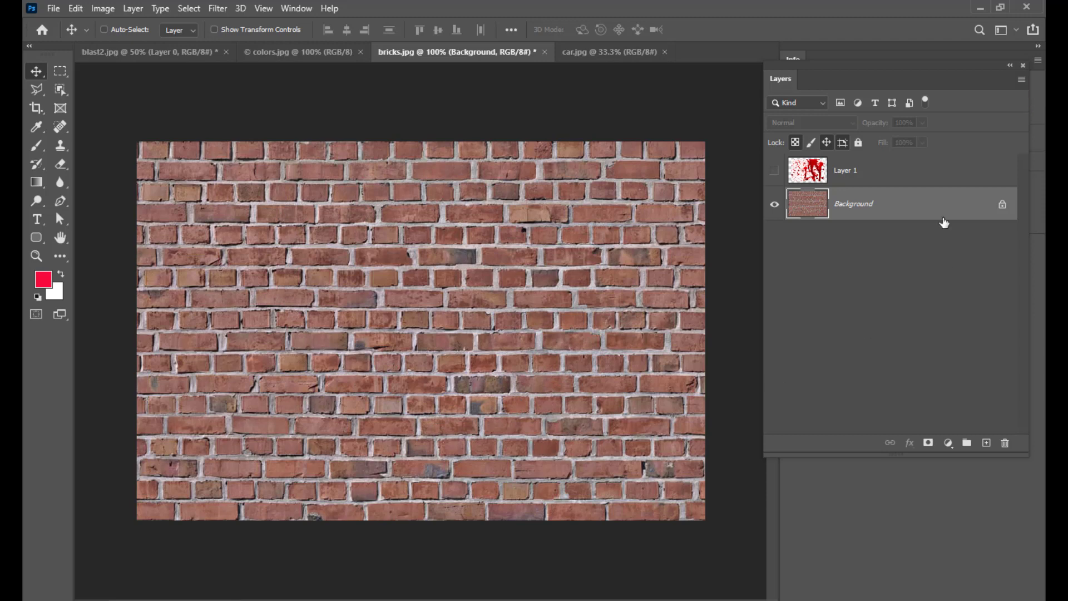
{"action": "left_click", "coordinate": [775, 171]}
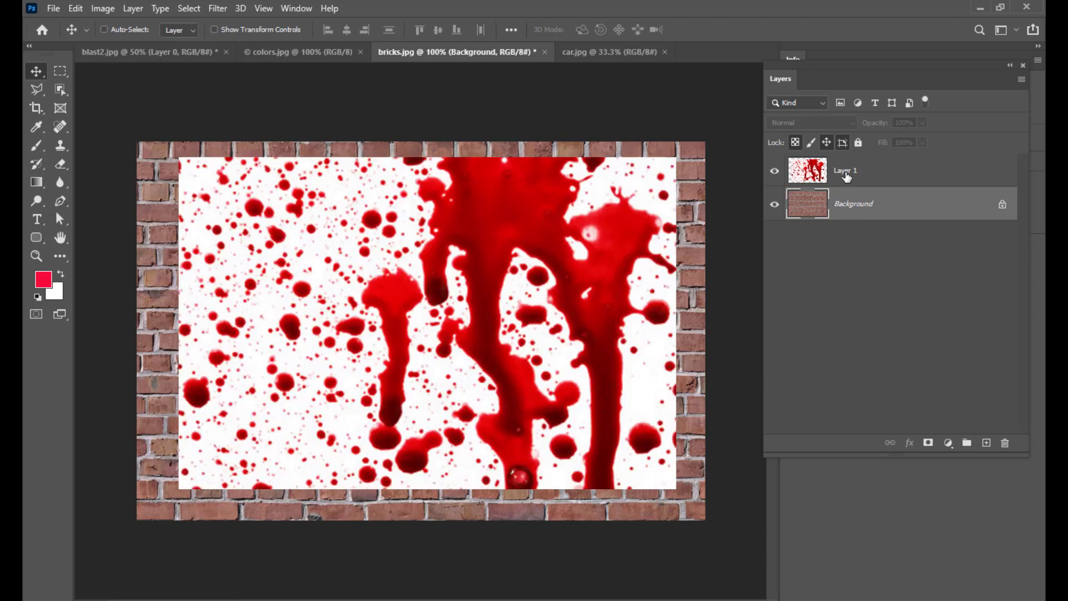
{"action": "left_click", "coordinate": [847, 176]}
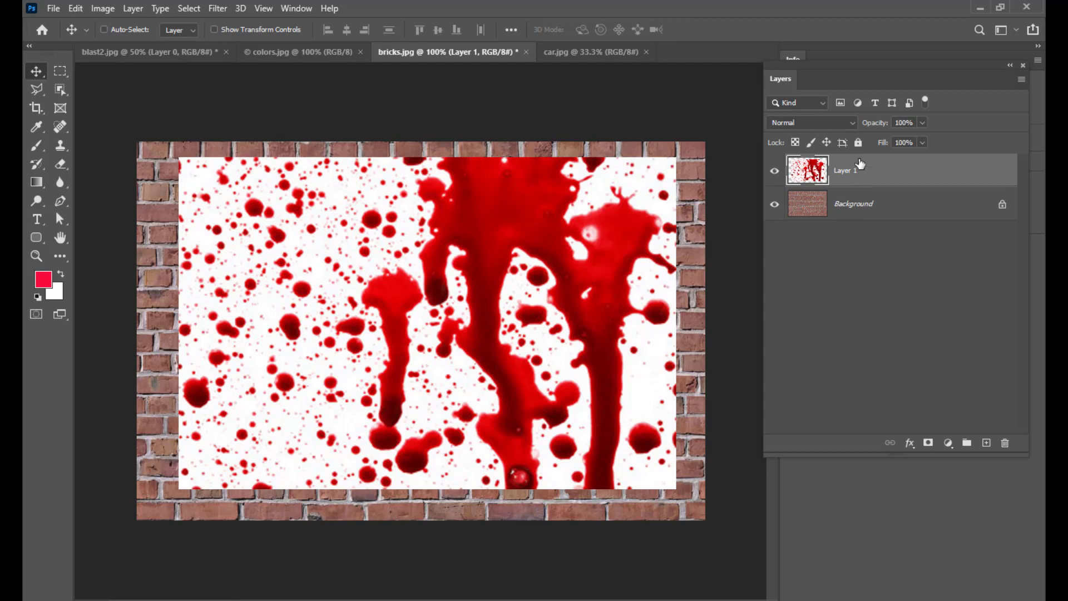
{"action": "left_click_drag", "start_coordinate": [798, 65], "coordinate": [790, 66]}
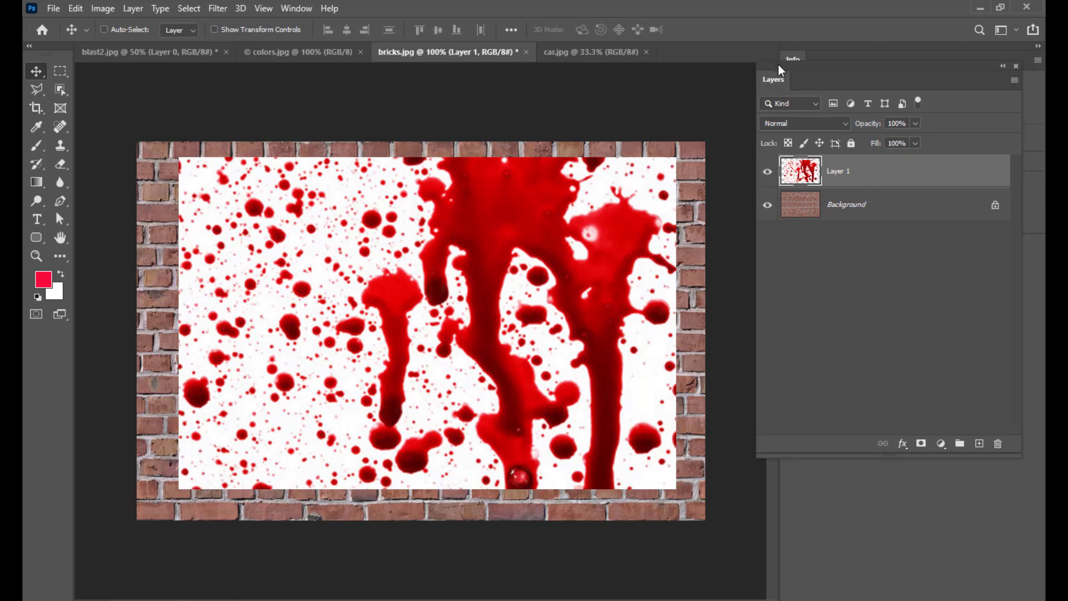
{"action": "left_click_drag", "start_coordinate": [779, 64], "coordinate": [781, 73]}
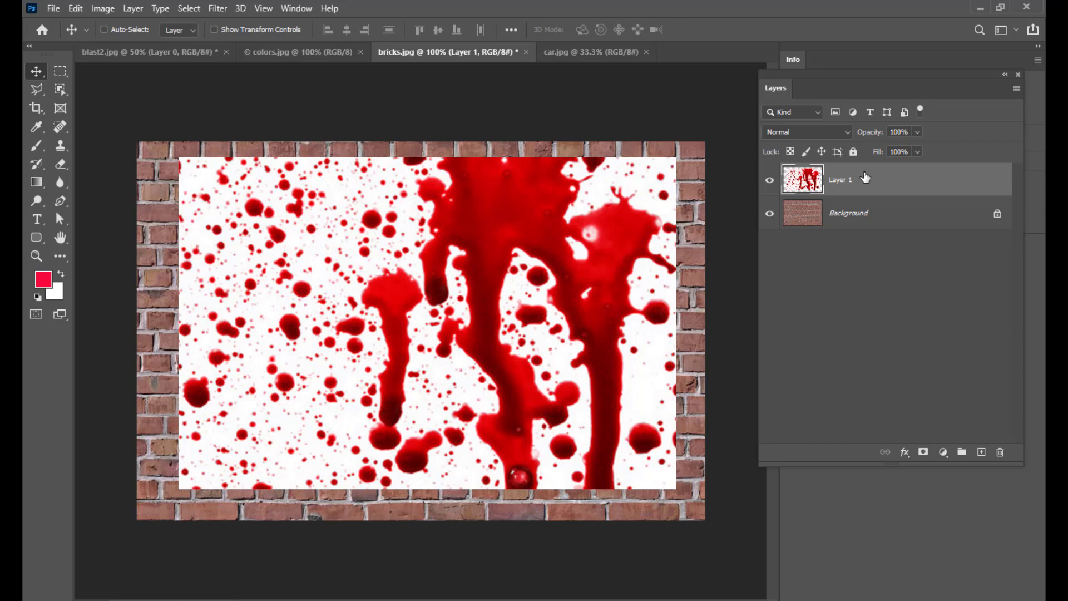
Try the Darken, Multiply, Color Burn and Linear Burn blend modes on the blood-splatter layer
{"action": "left_click", "coordinate": [849, 133]}
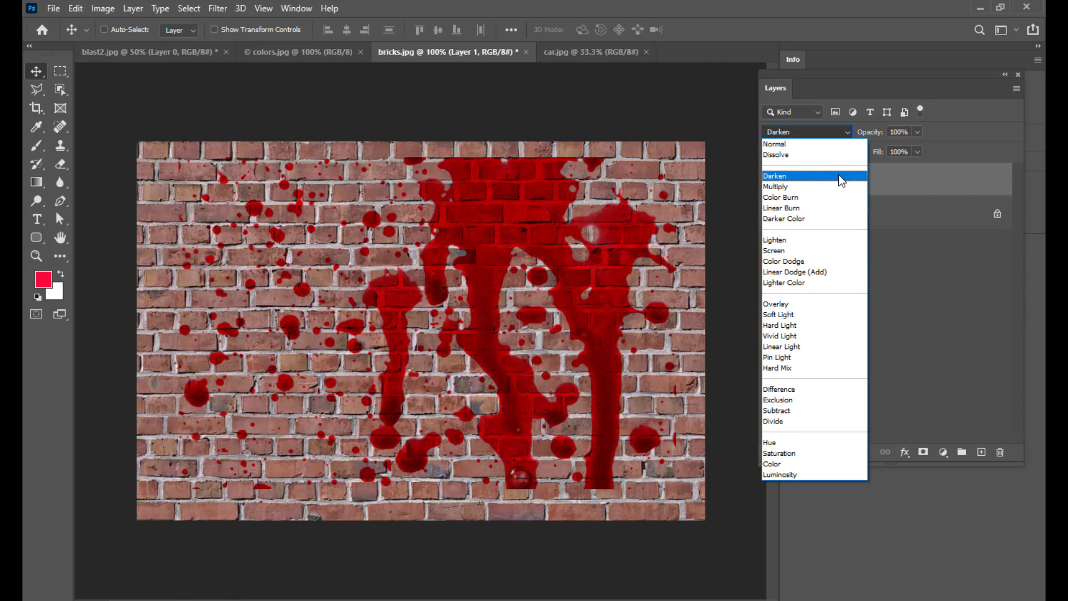
{"action": "left_click", "coordinate": [839, 176]}
{"action": "left_click_drag", "start_coordinate": [793, 78], "coordinate": [782, 79]}
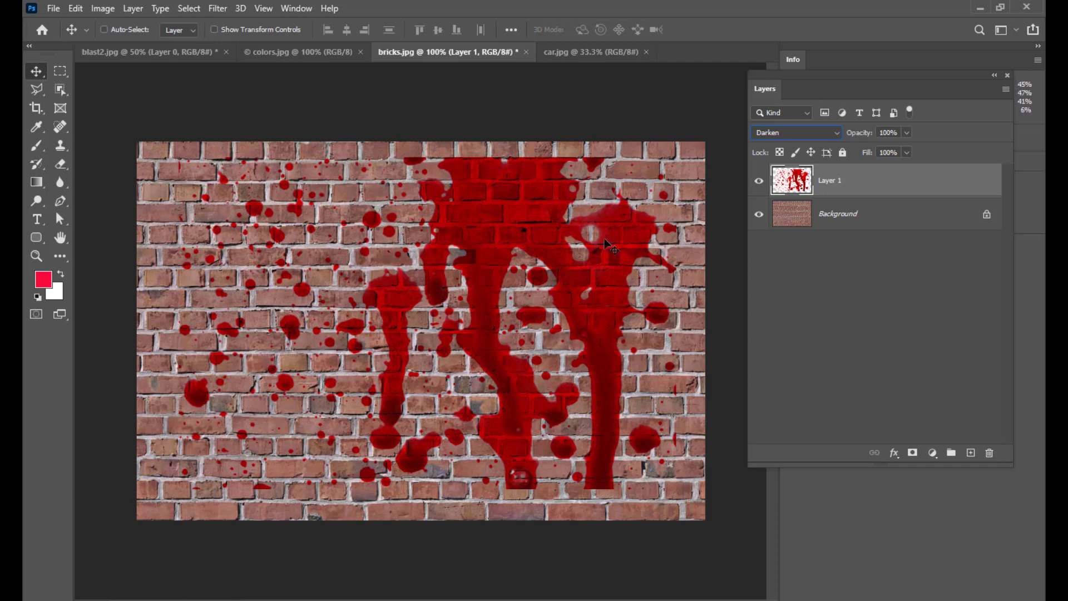
{"action": "left_click", "coordinate": [822, 136]}
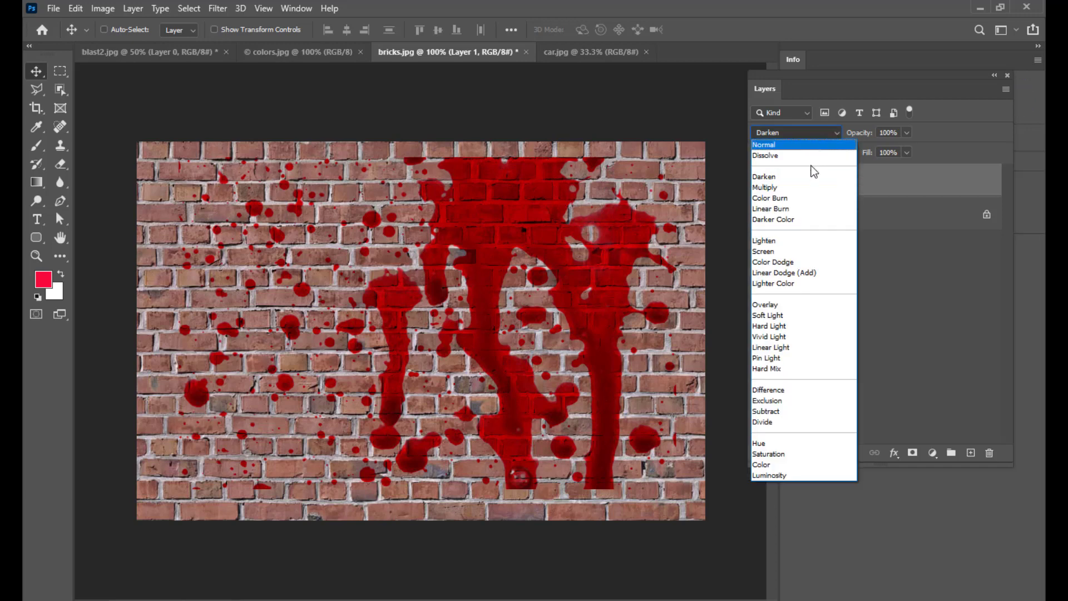
{"action": "left_click", "coordinate": [810, 187]}
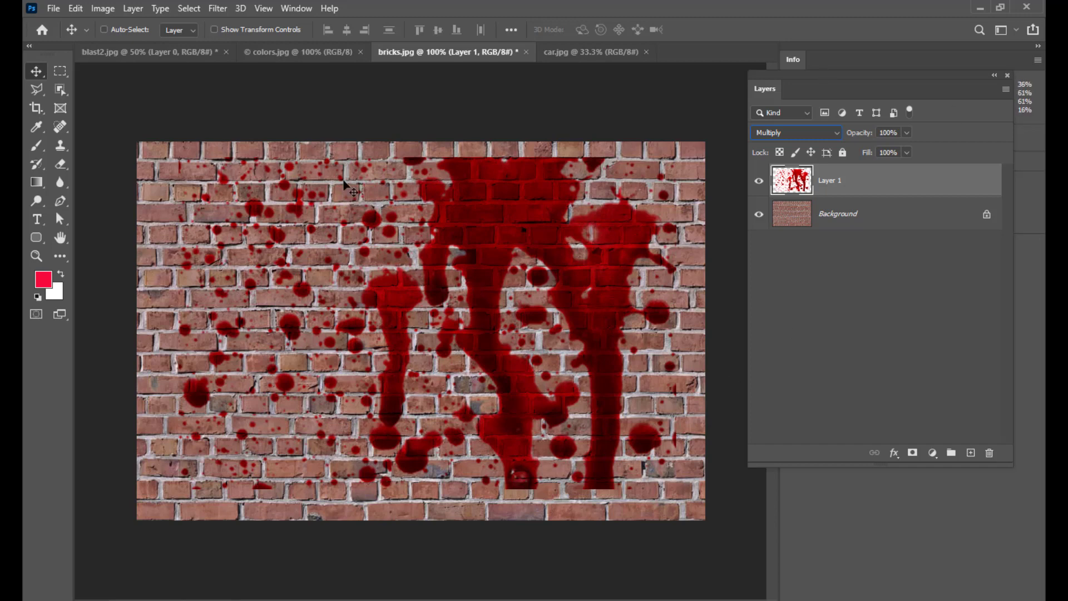
{"action": "left_click", "coordinate": [802, 133]}
{"action": "left_click", "coordinate": [797, 202]}
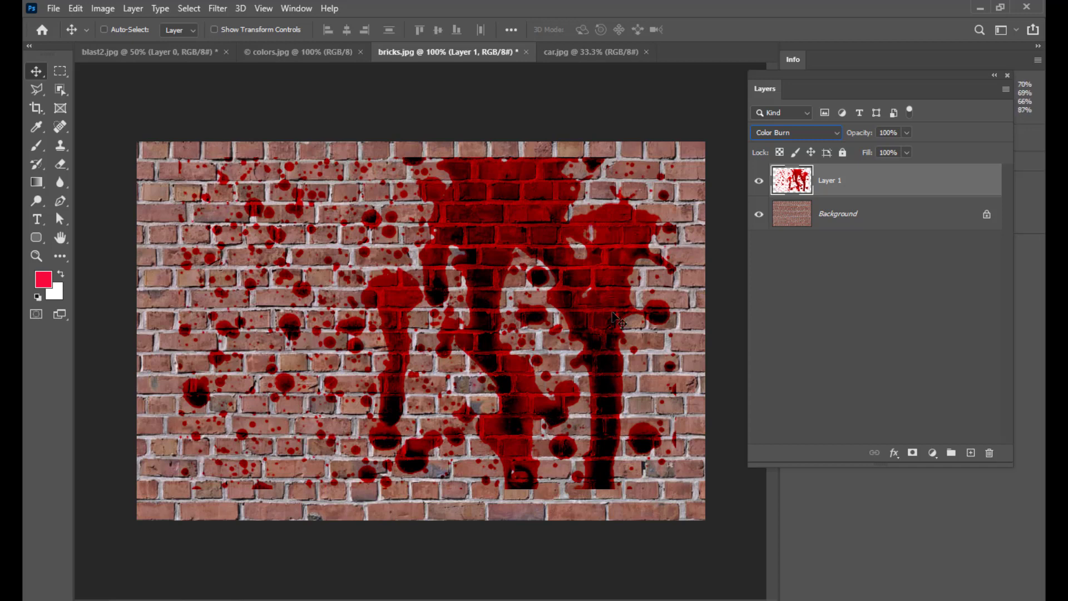
{"action": "left_click", "coordinate": [802, 134]}
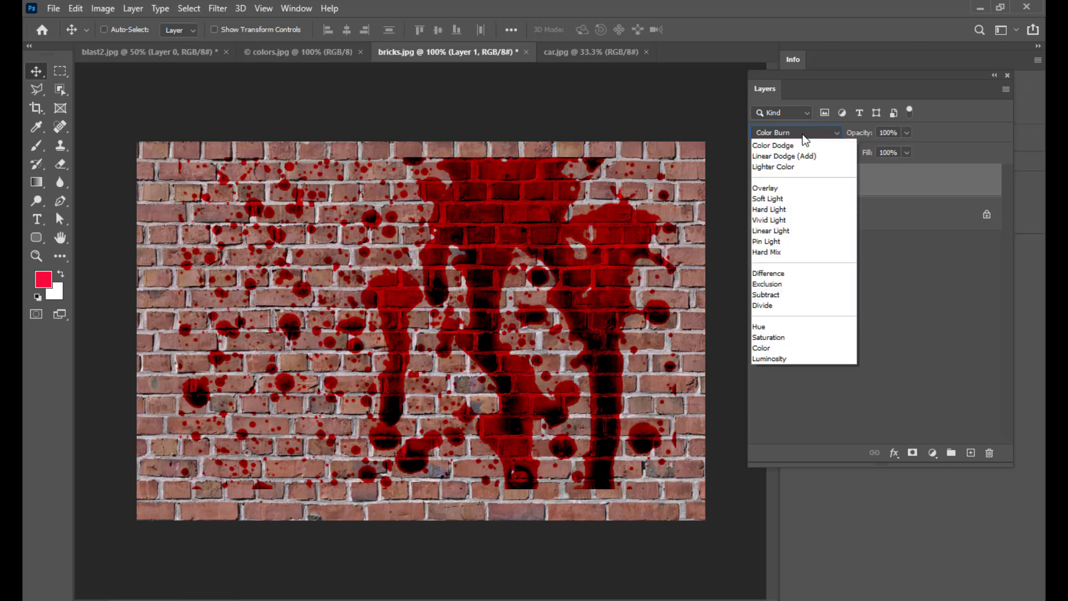
{"action": "left_click", "coordinate": [789, 209]}
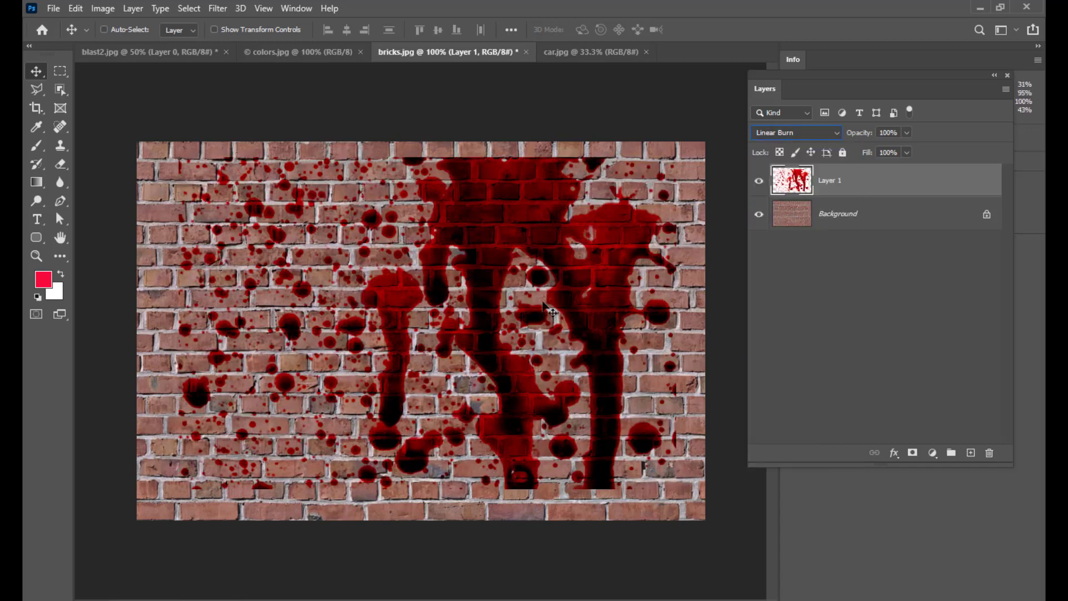
Set the blood-splatter layer's blend mode to Multiply, comparing it once against Normal
{"action": "left_click", "coordinate": [810, 132]}
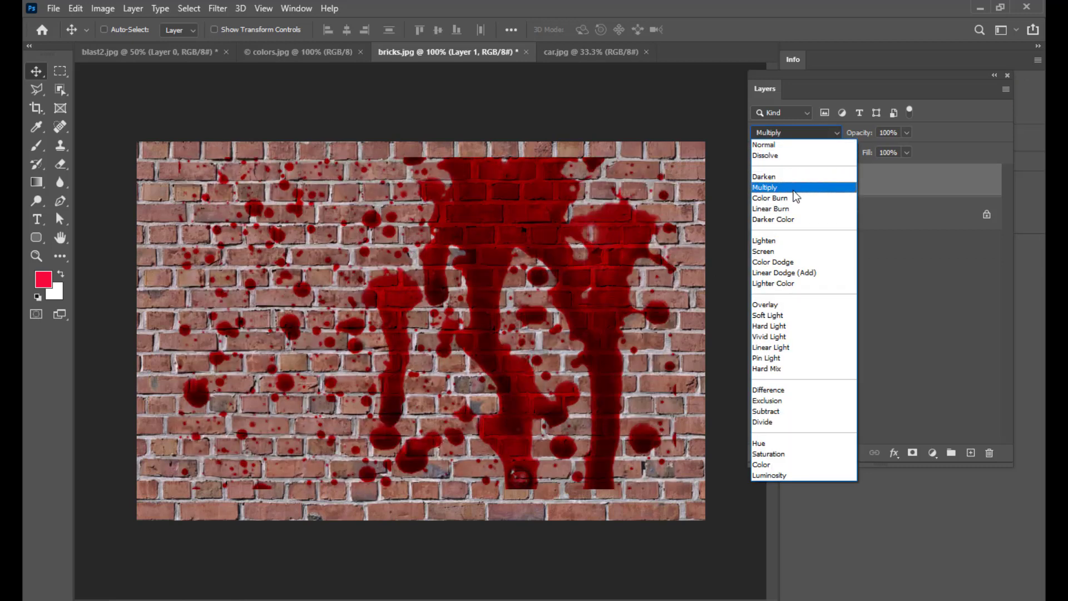
{"action": "left_click", "coordinate": [794, 191]}
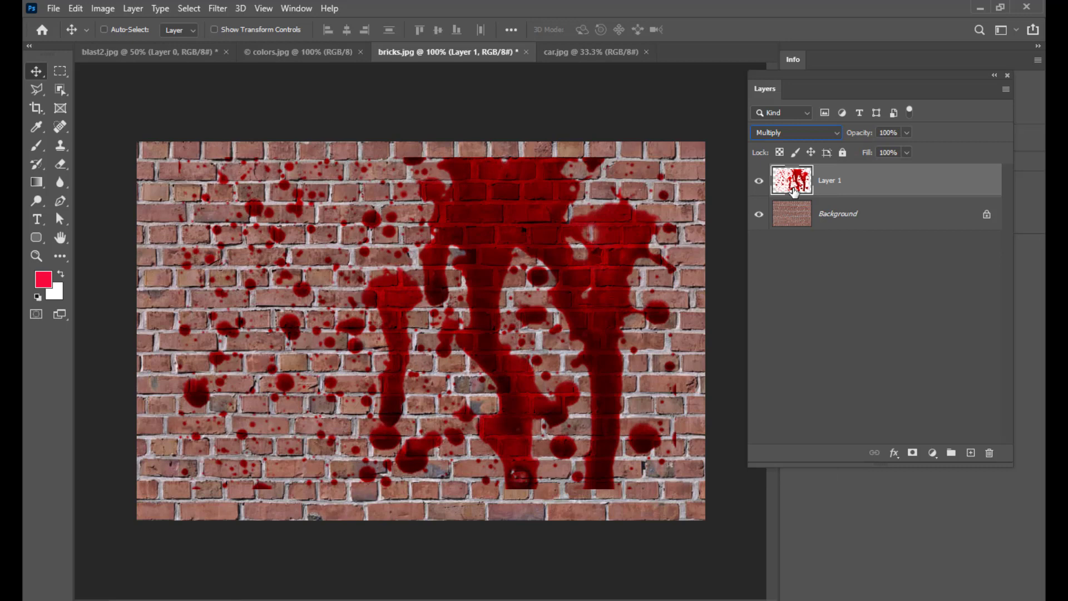
{"action": "left_click", "coordinate": [804, 132]}
{"action": "left_click", "coordinate": [782, 144]}
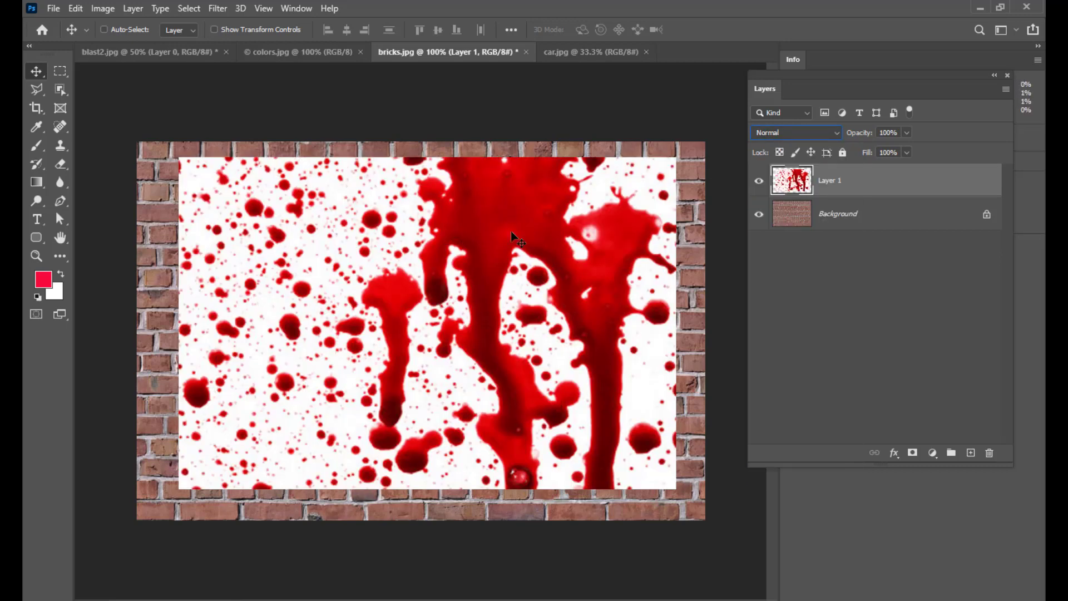
{"action": "left_click", "coordinate": [806, 135]}
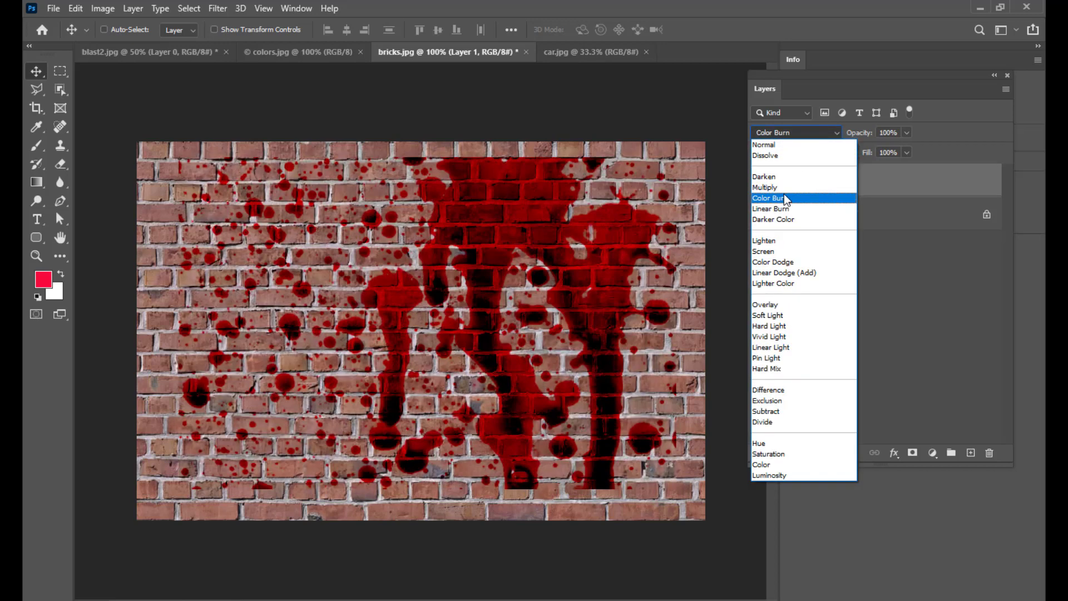
{"action": "left_click", "coordinate": [788, 186]}
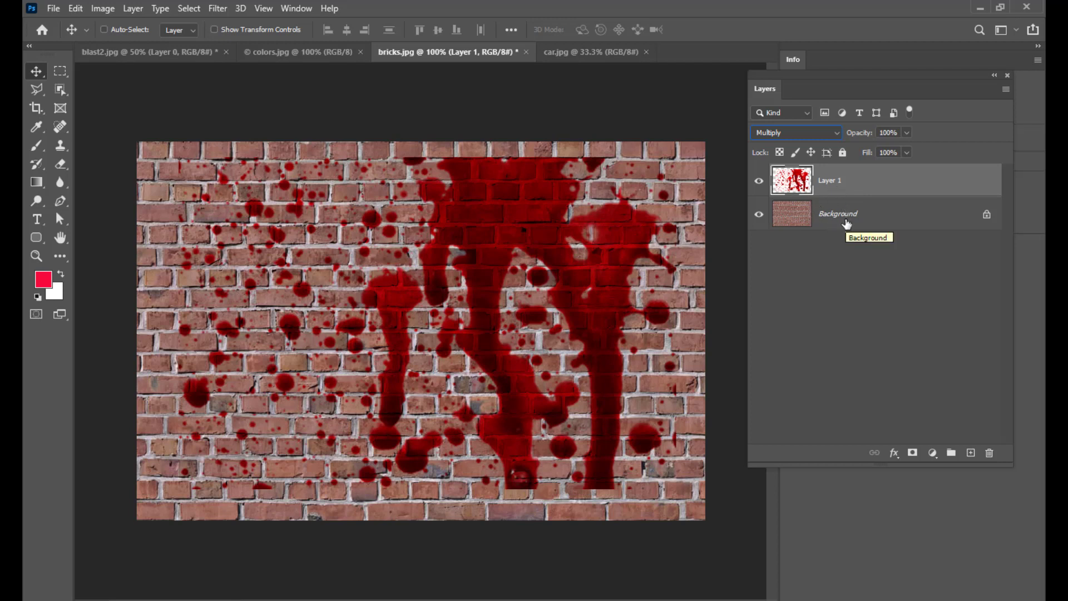
Undock car.jpg into a floating window positioned over the workspace
{"action": "left_click", "coordinate": [559, 51]}
{"action": "left_click_drag", "start_coordinate": [571, 52], "coordinate": [239, 100]}
{"action": "left_click_drag", "start_coordinate": [456, 91], "coordinate": [408, 133]}
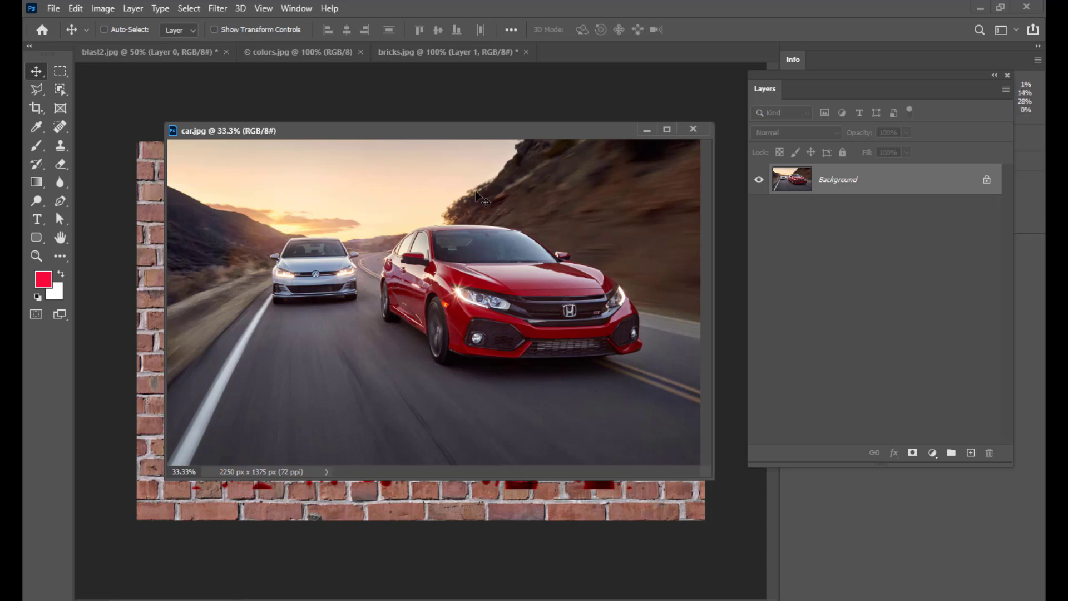
Float blast2.jpg in its own window and copy its explosion Layer 0 onto the car.jpg image
{"action": "left_click", "coordinate": [149, 53]}
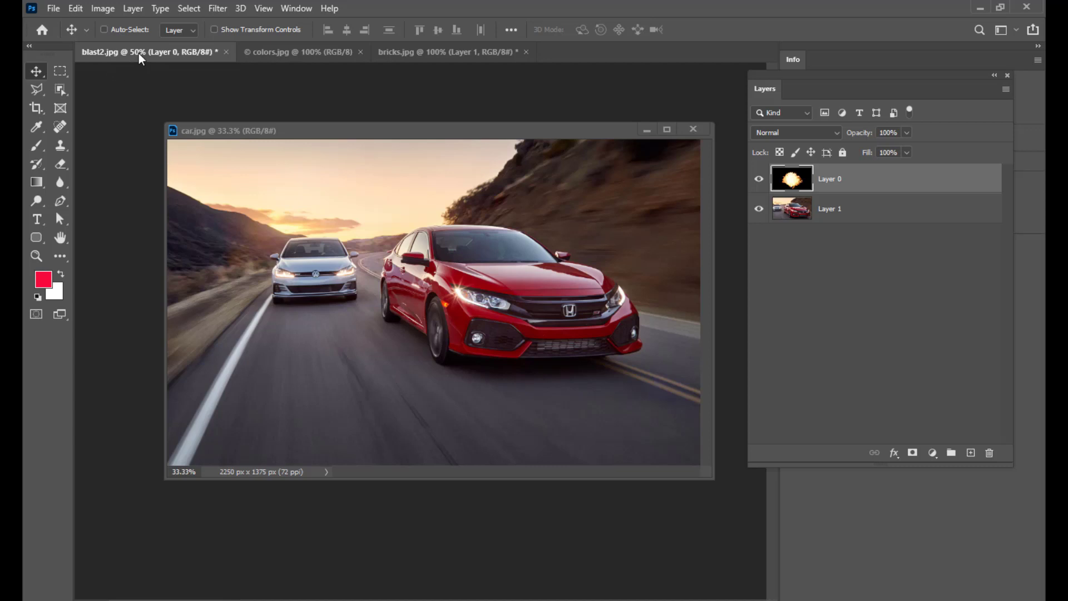
{"action": "left_click_drag", "start_coordinate": [139, 53], "coordinate": [273, 199]}
{"action": "left_click_drag", "start_coordinate": [305, 266], "coordinate": [580, 283]}
{"action": "left_click_drag", "start_coordinate": [578, 284], "coordinate": [565, 275]}
Close the blast2.jpg document without saving its changes
{"action": "left_click", "coordinate": [144, 201]}
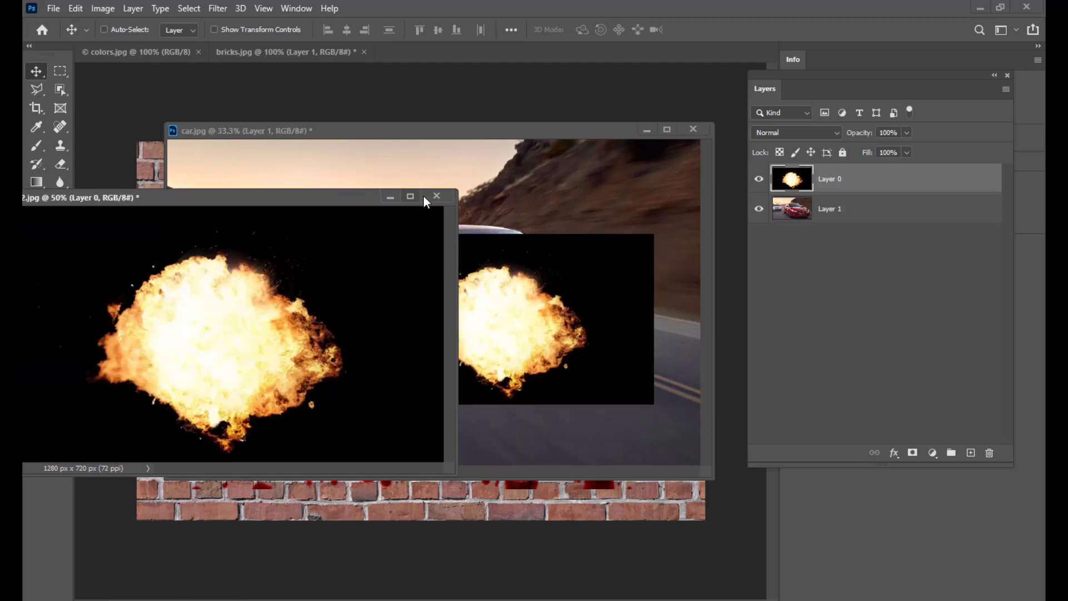
{"action": "left_click", "coordinate": [438, 194]}
{"action": "left_click", "coordinate": [529, 236]}
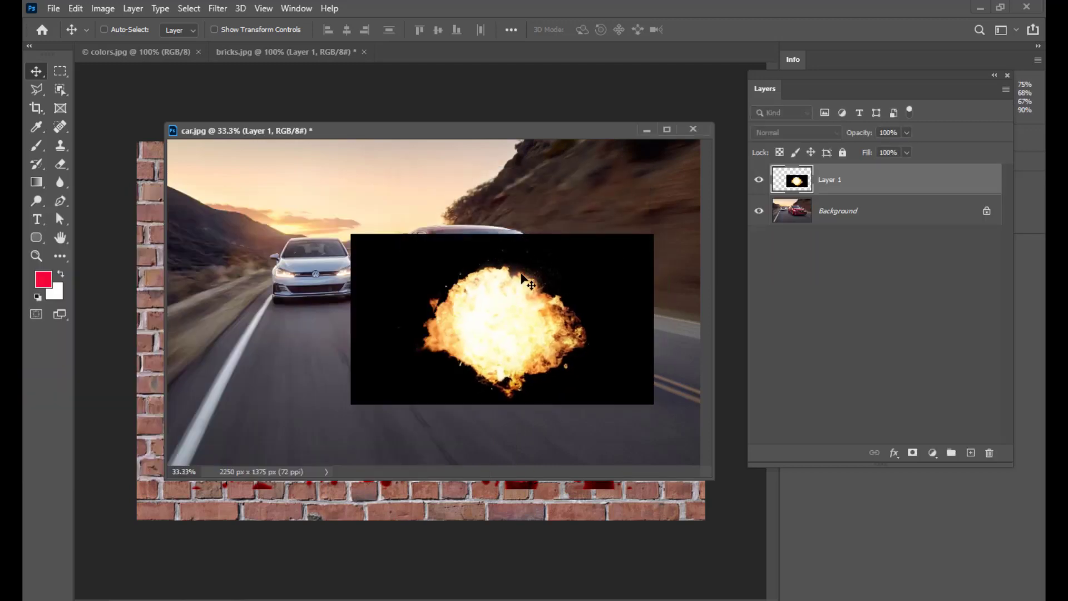
Position the explosion Layer 1 over the red car and set its blend mode to Lighten
{"action": "left_click_drag", "start_coordinate": [523, 277], "coordinate": [479, 239]}
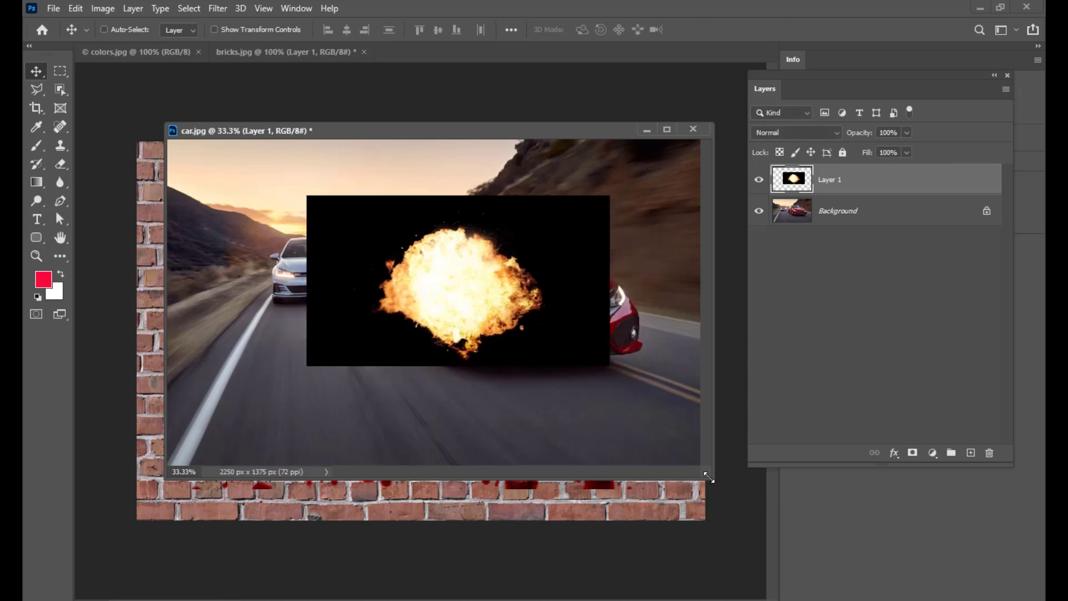
{"action": "left_click_drag", "start_coordinate": [417, 273], "coordinate": [408, 253]}
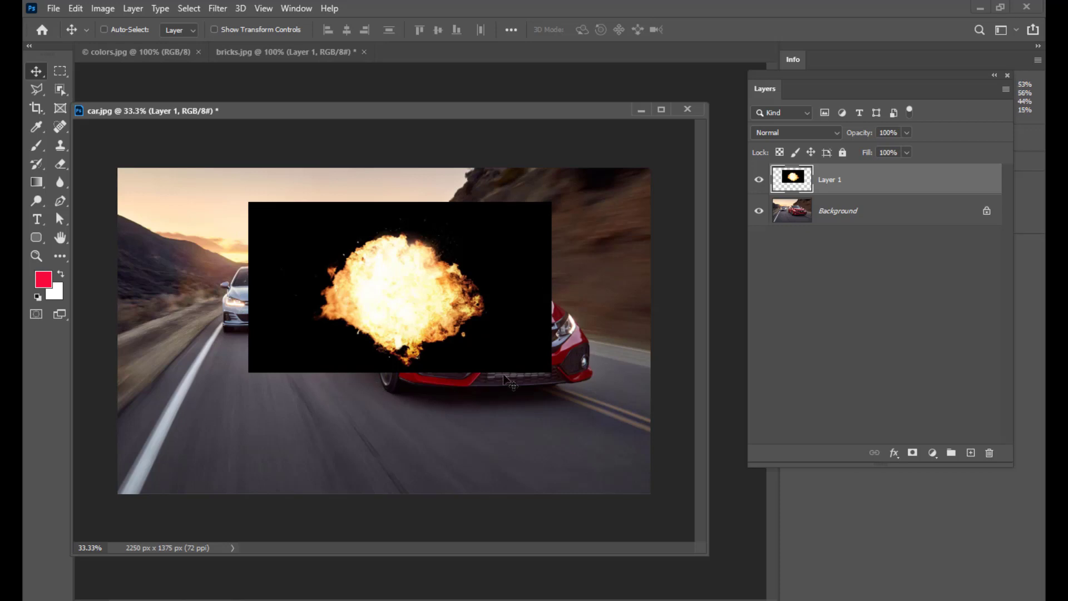
{"action": "left_click_drag", "start_coordinate": [477, 263], "coordinate": [497, 269]}
{"action": "left_click_drag", "start_coordinate": [803, 81], "coordinate": [789, 81]}
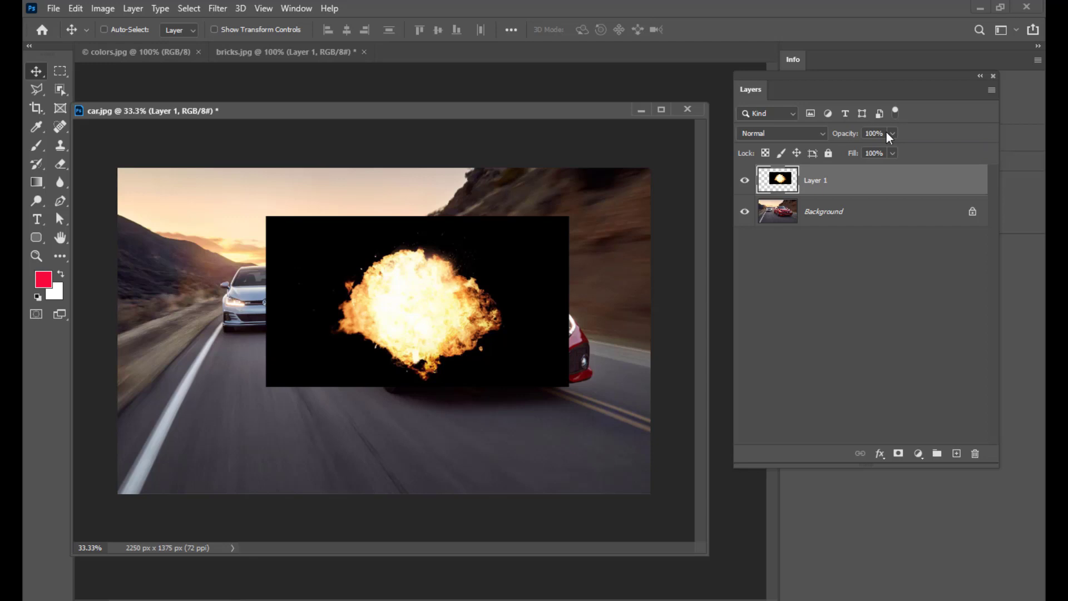
{"action": "left_click", "coordinate": [798, 136]}
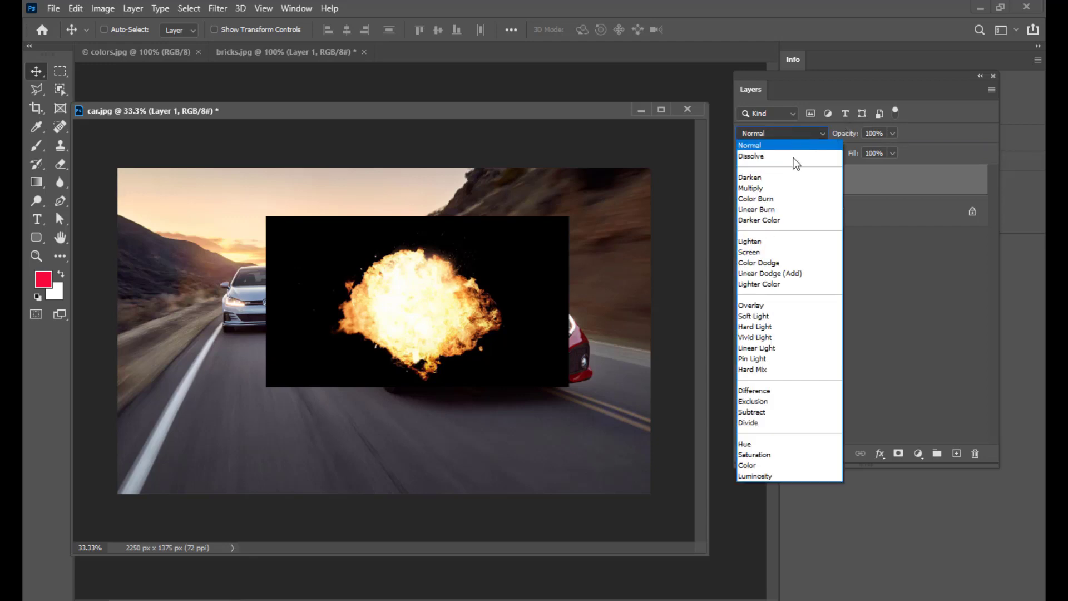
{"action": "left_click", "coordinate": [787, 242]}
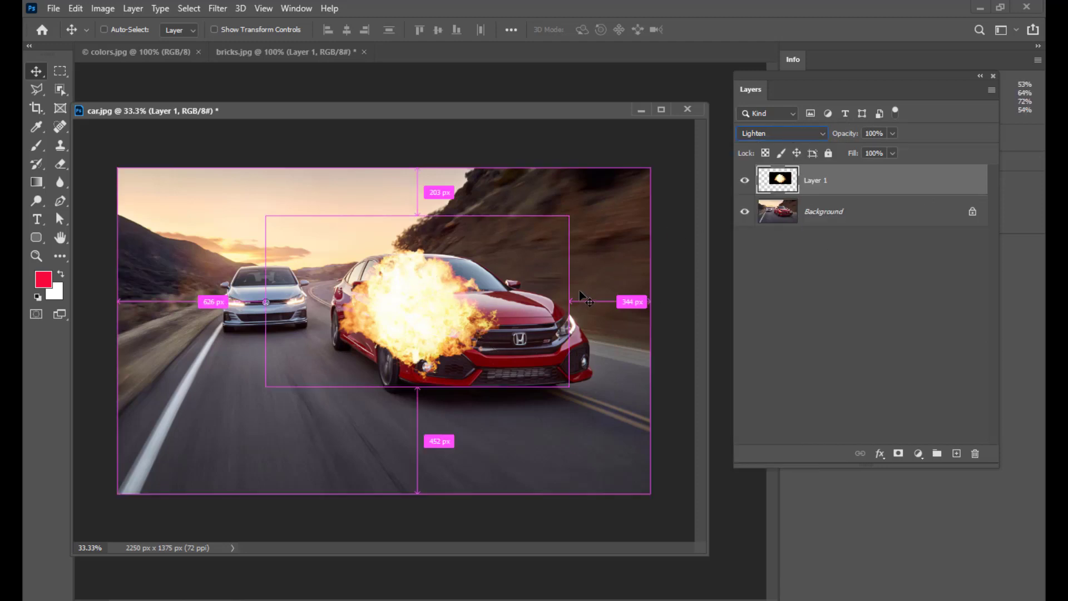
Enlarge the explosion layer to about 154% width and 165% height, keeping the blast over the red car
{"action": "key", "text": "ctrl+t"}
{"action": "left_click_drag", "start_coordinate": [573, 391], "coordinate": [650, 443]}
{"action": "mouse_move", "coordinate": [428, 352]}
{"action": "left_mouse_down"}
{"action": "mouse_move", "coordinate": [453, 348]}
{"action": "mouse_move", "coordinate": [446, 341]}
{"action": "left_mouse_up"}
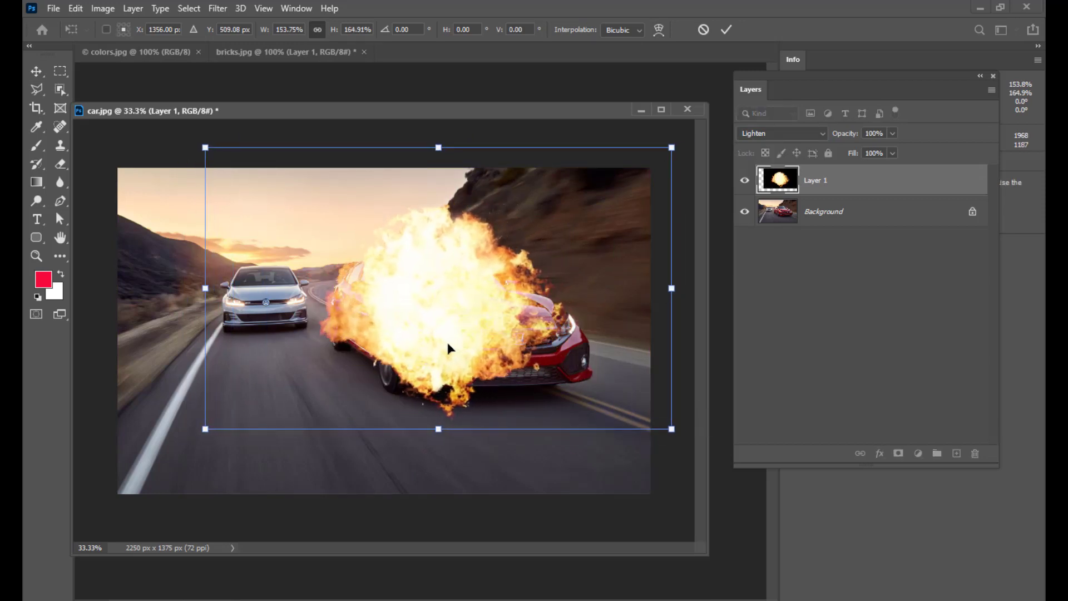
{"action": "key", "text": "Return"}
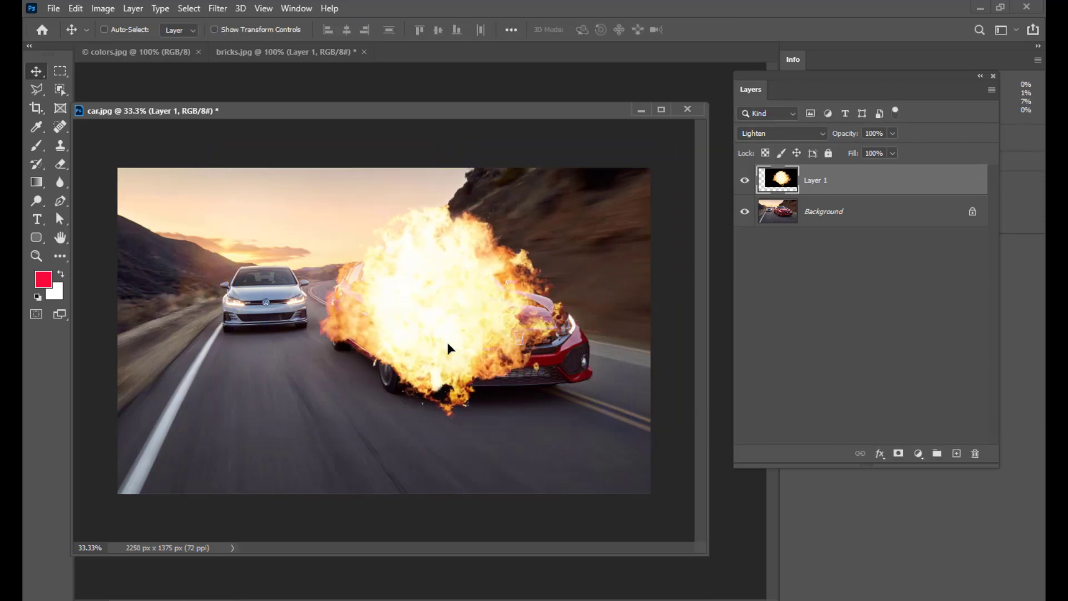
Try the Screen, Color Dodge, Linear Dodge (Add) and Lighter Color blend modes on the explosion layer
{"action": "left_click", "coordinate": [821, 134]}
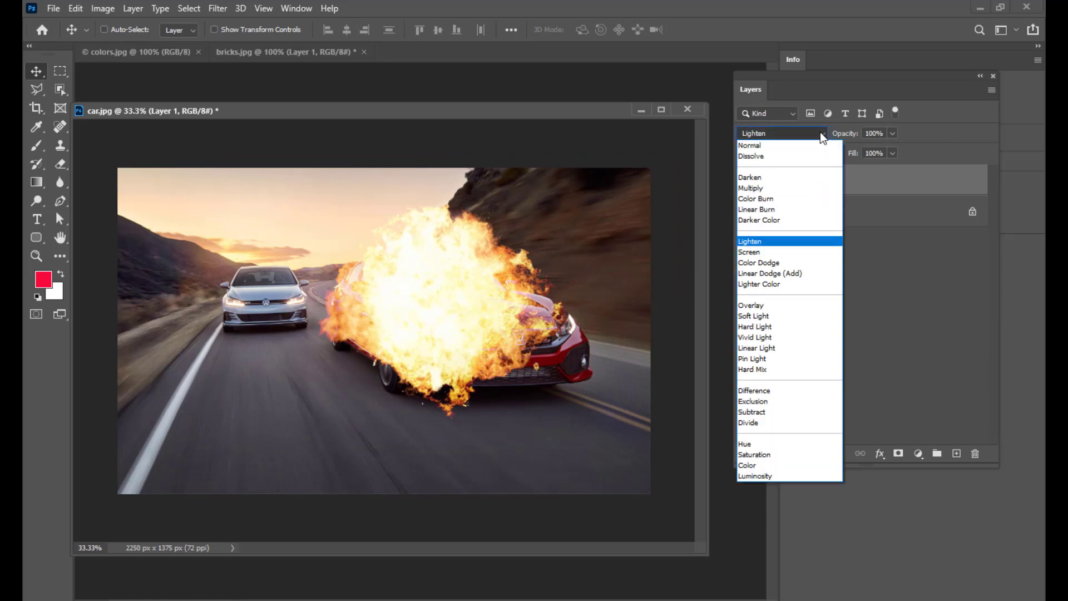
{"action": "left_click", "coordinate": [760, 252]}
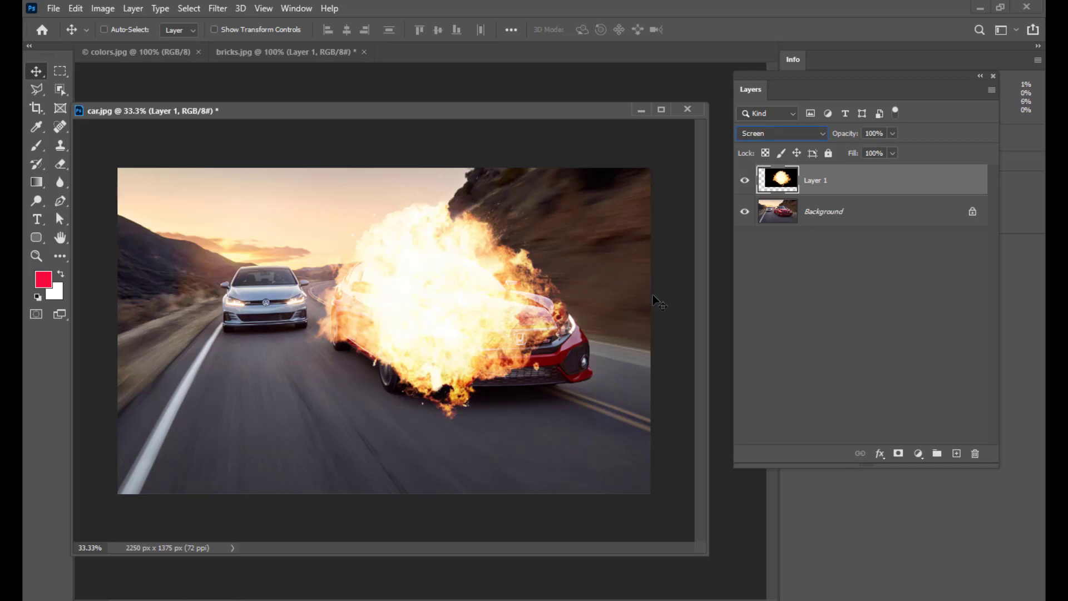
{"action": "left_click", "coordinate": [779, 133]}
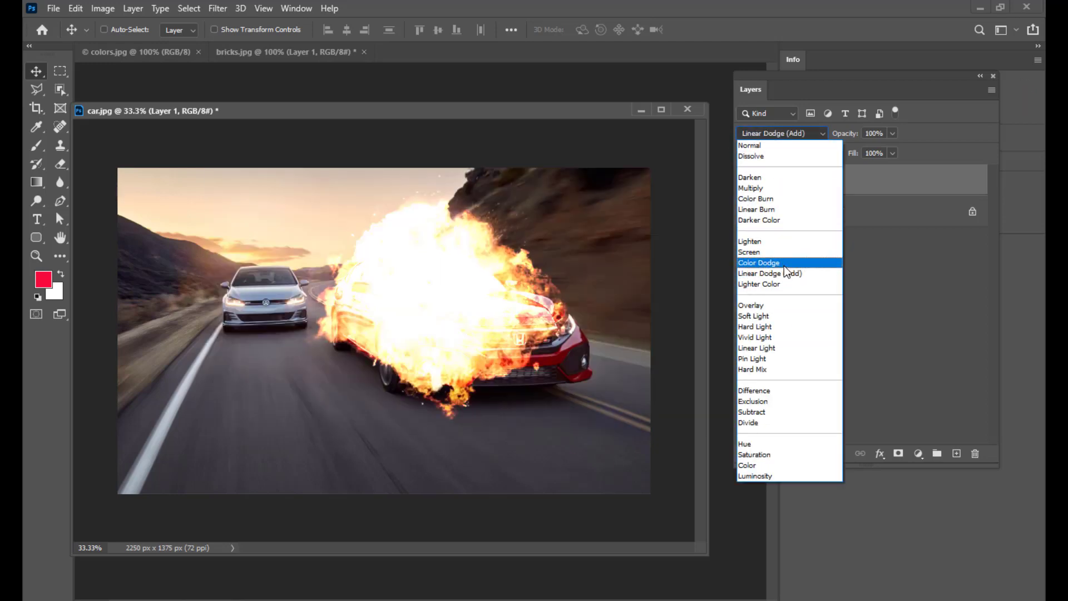
{"action": "left_click", "coordinate": [785, 264]}
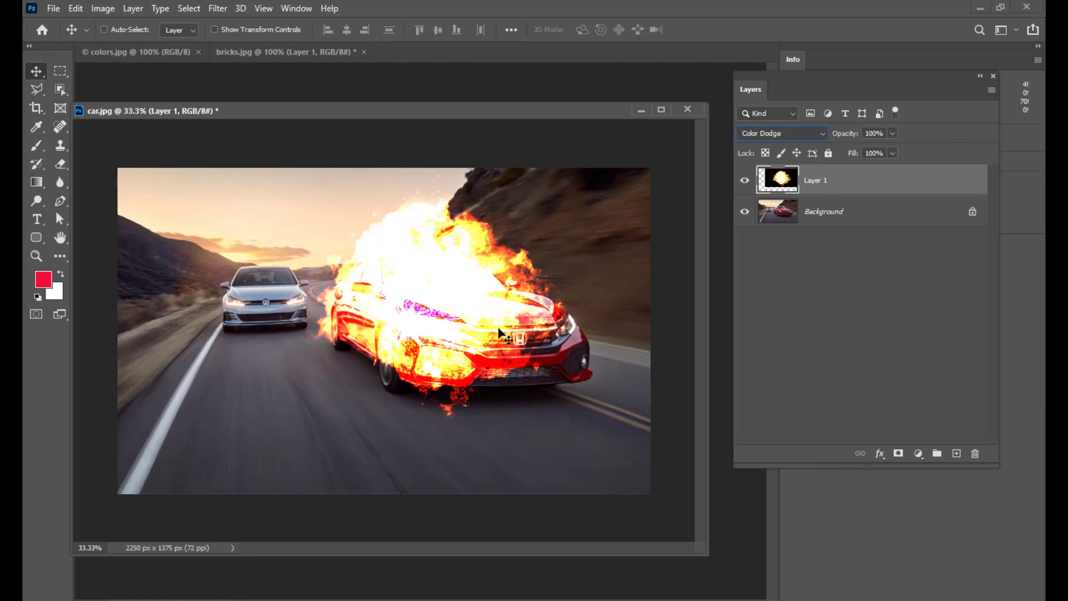
{"action": "left_click", "coordinate": [767, 134]}
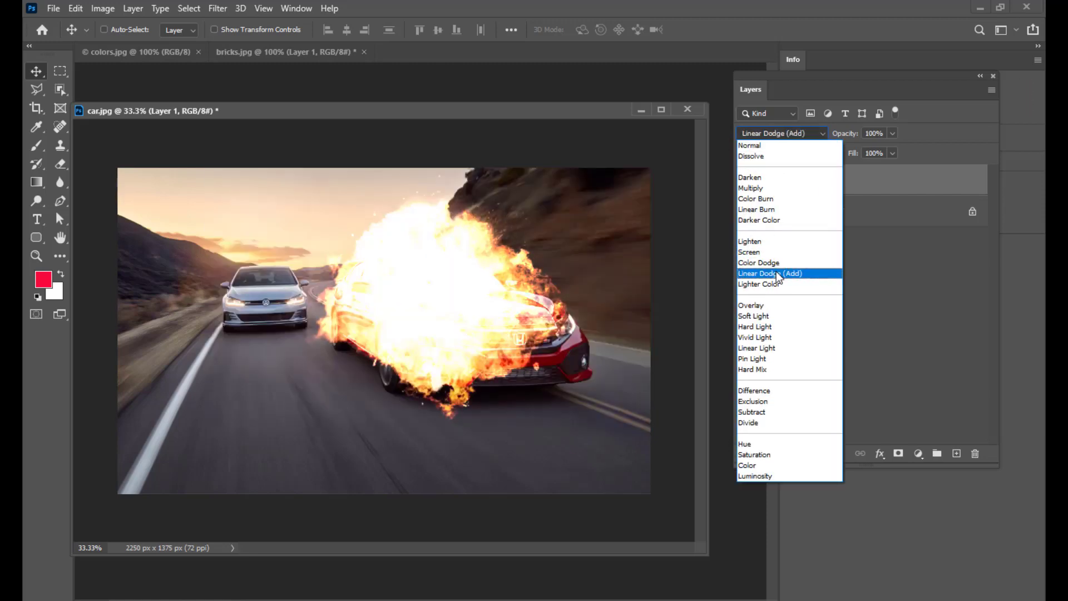
{"action": "left_click", "coordinate": [776, 258]}
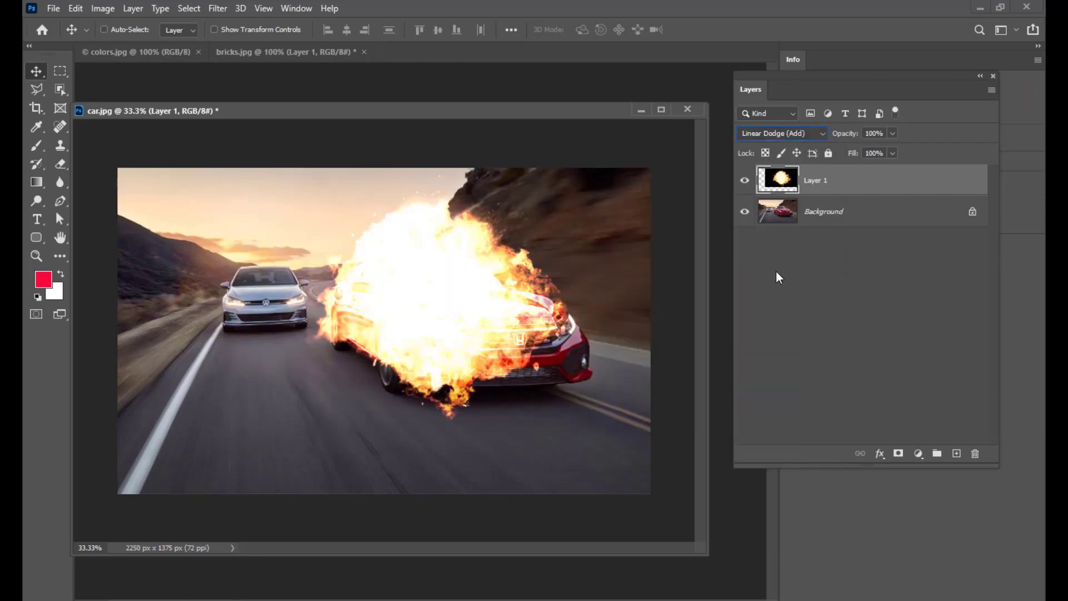
{"action": "left_click", "coordinate": [793, 134]}
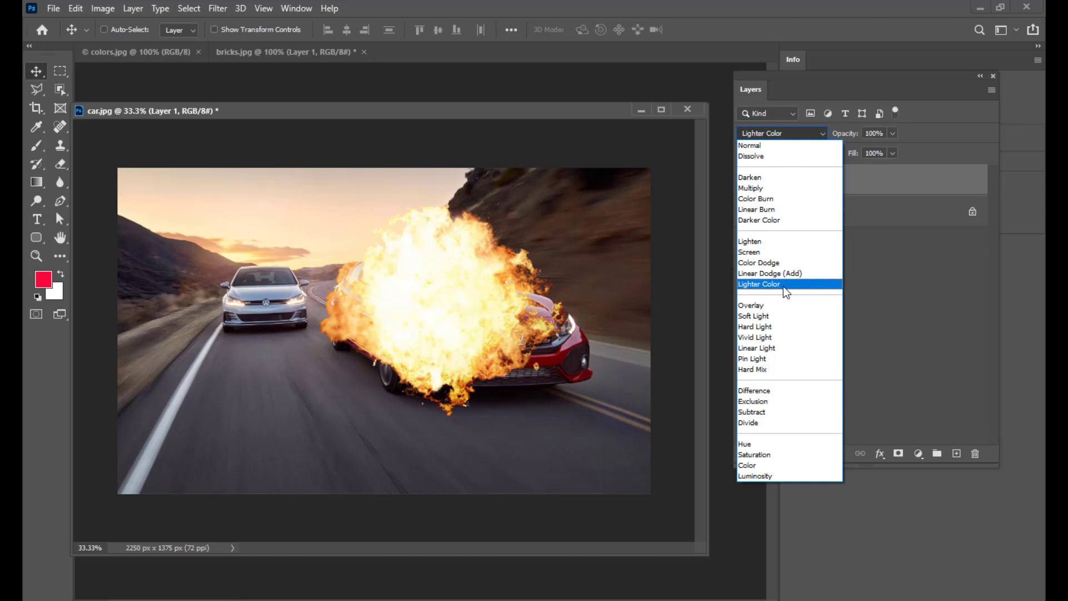
{"action": "left_click", "coordinate": [787, 285]}
Set the explosion layer's blend mode to Screen and duplicate the layer twice
{"action": "left_click", "coordinate": [780, 132]}
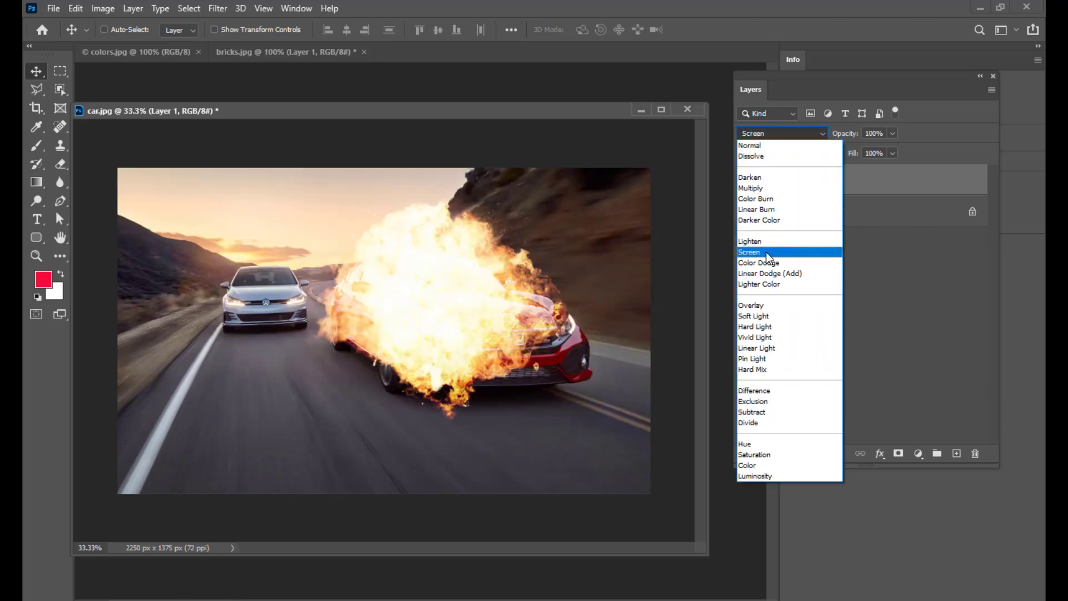
{"action": "left_click", "coordinate": [768, 253]}
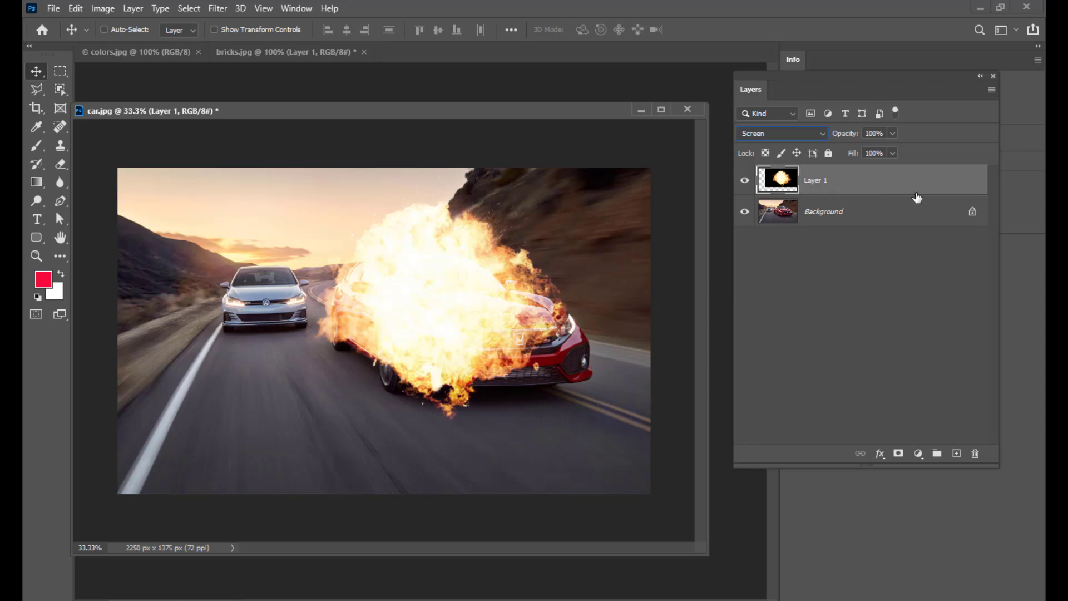
{"action": "key", "text": "ctrl+j"}
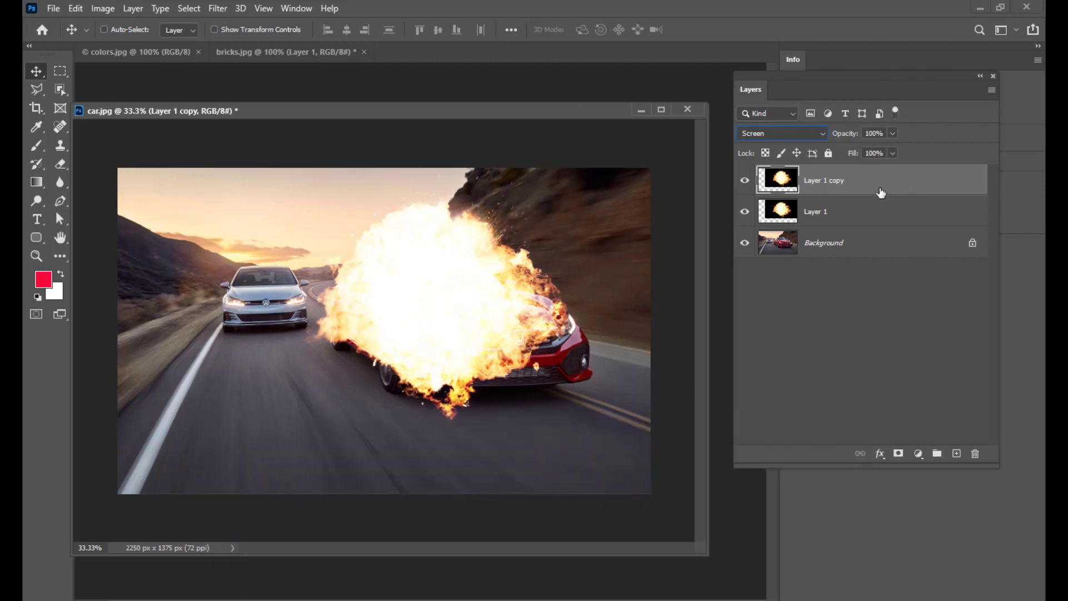
{"action": "key", "text": "ctrl+j"}
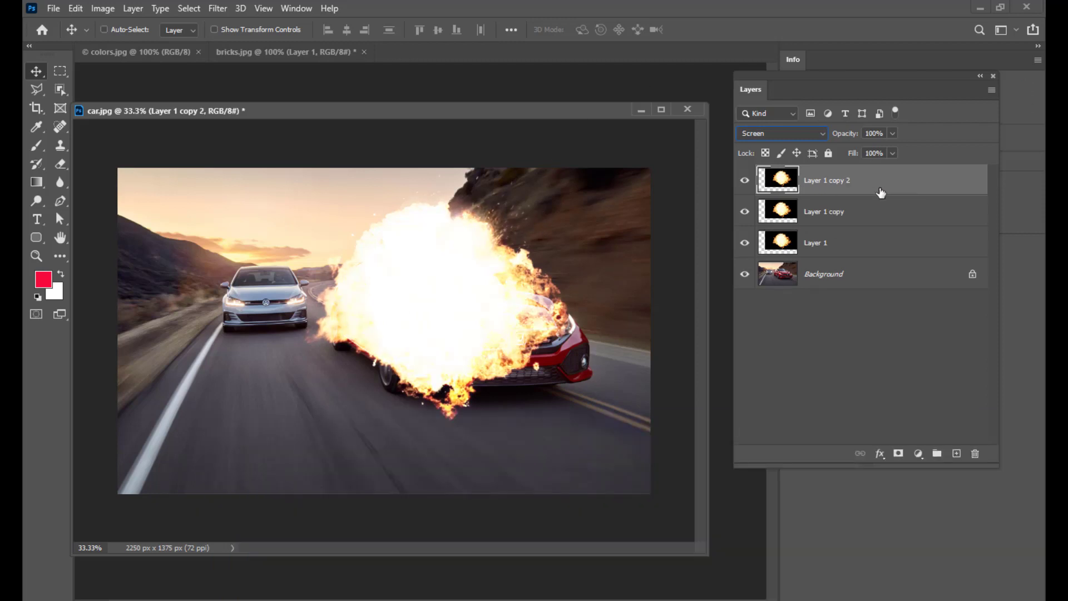